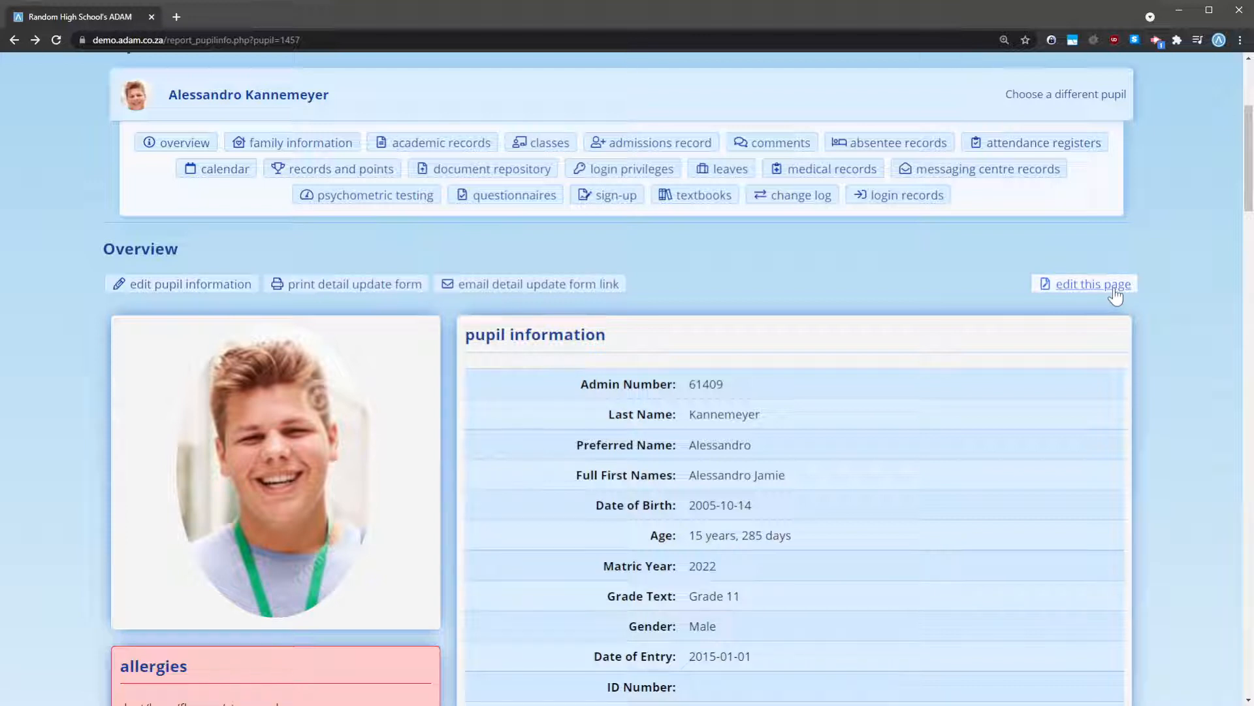
Open the pupil overview page's customisation in a new tab and start editing the My layout version
middle_click(1115, 296)
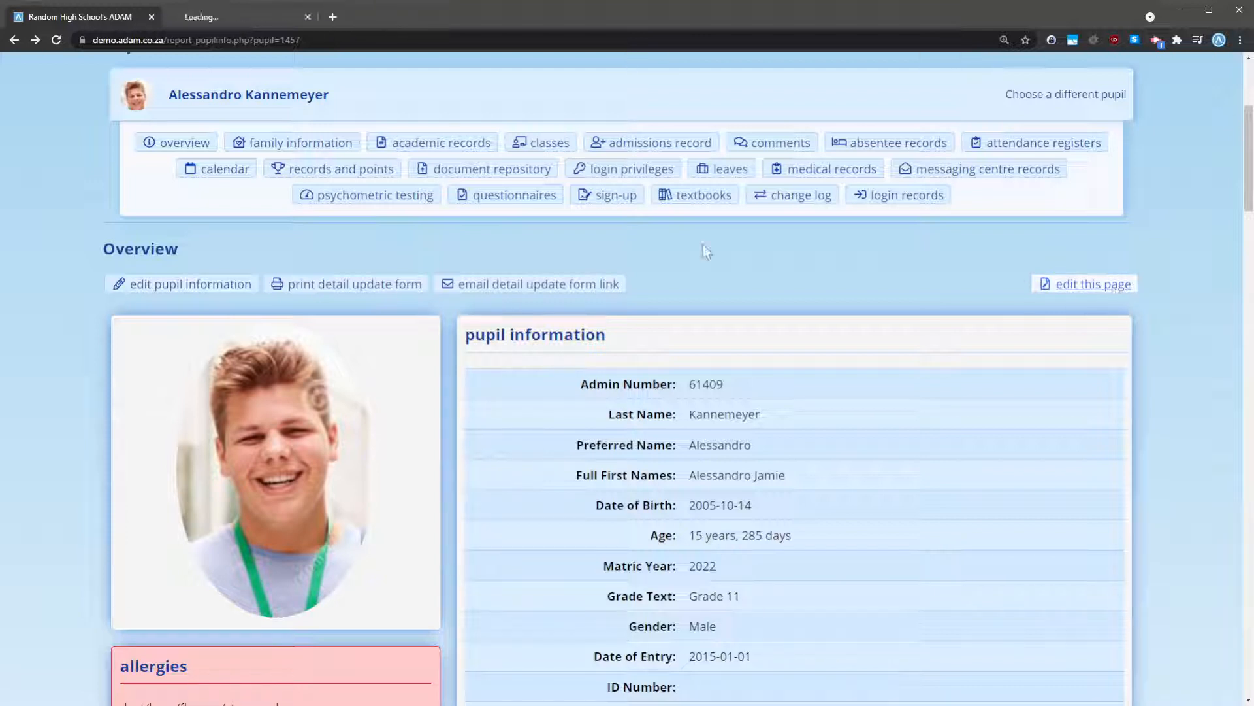
click(221, 21)
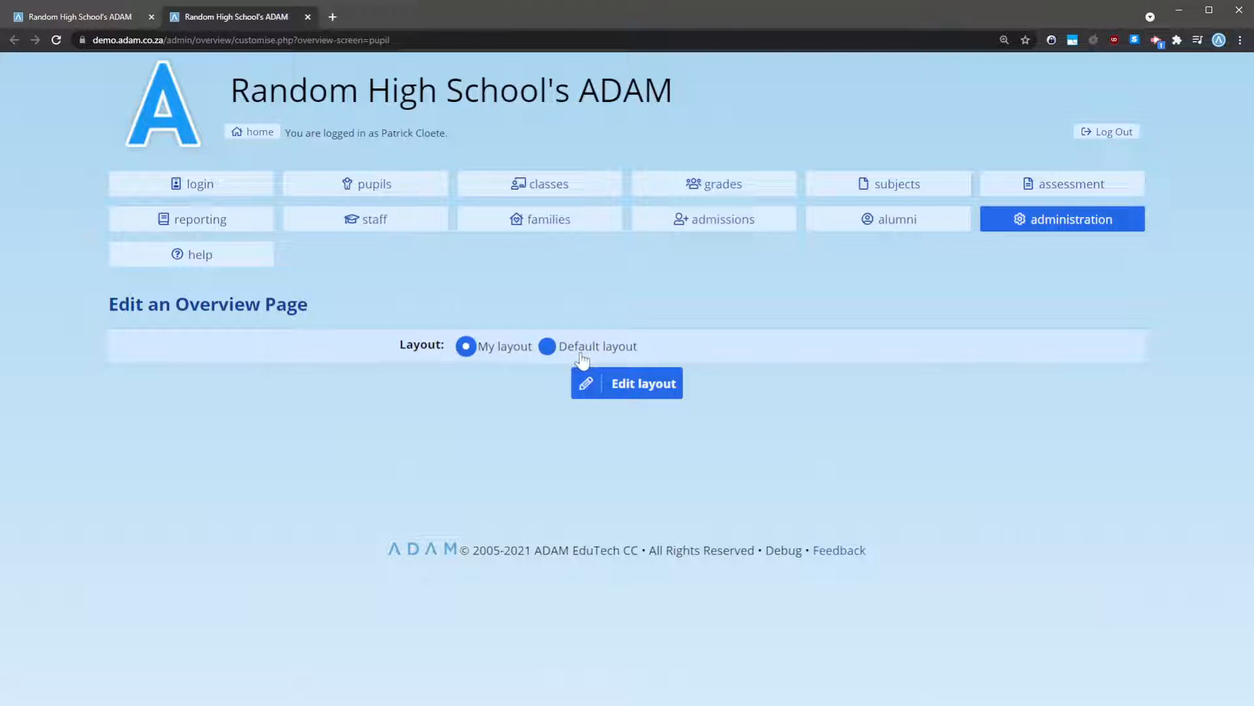
click(631, 392)
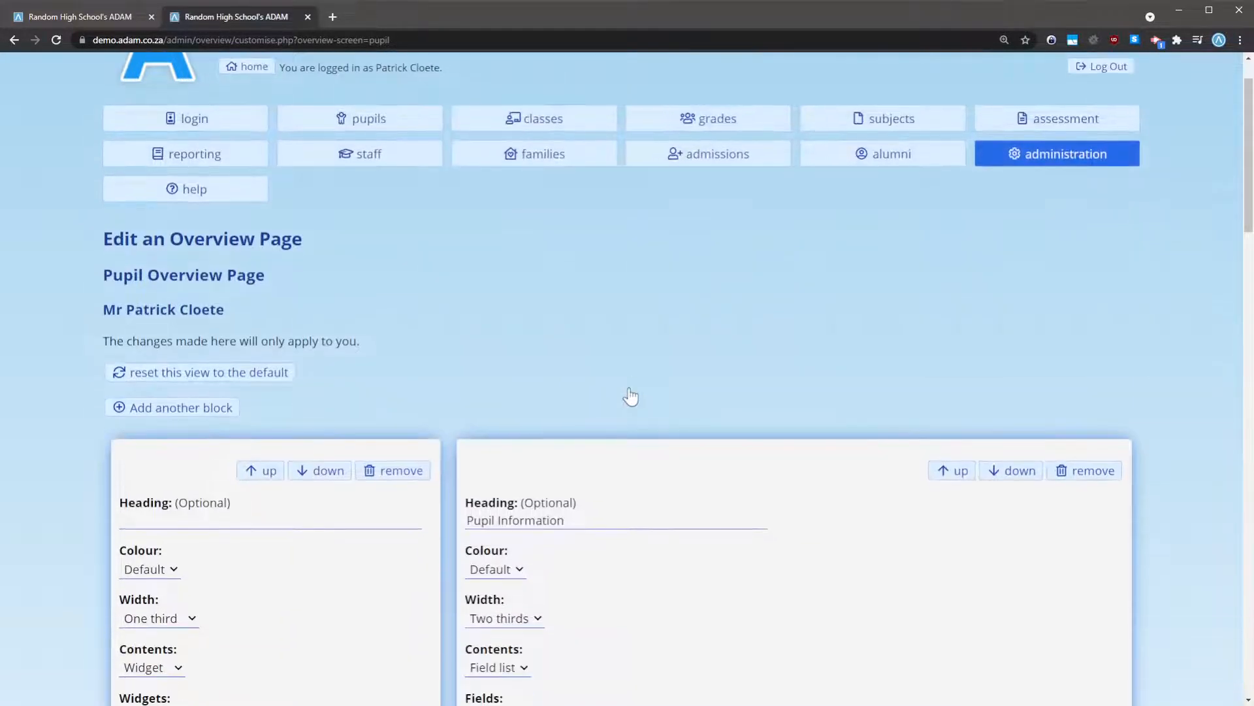
Examine the layout blocks of the Pupil Overview Page and their heading, colour, width and contents settings
scroll(630, 396, down, 2)
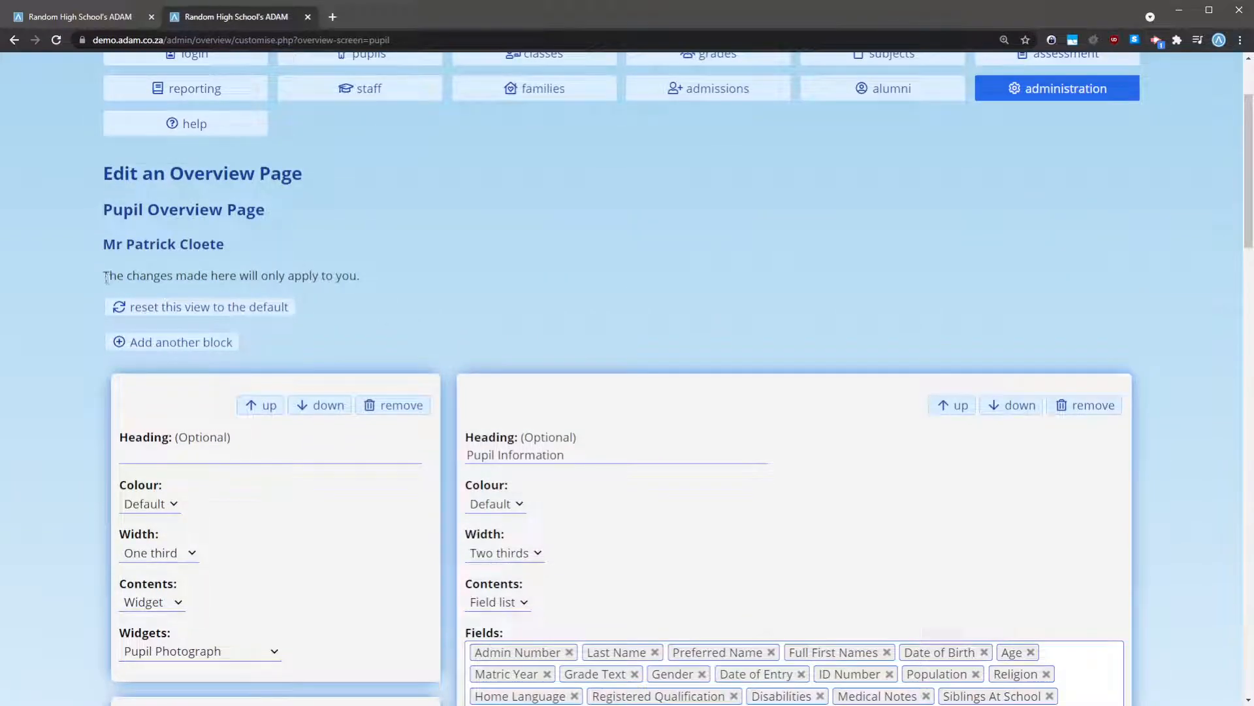
drag(103, 276, 361, 276)
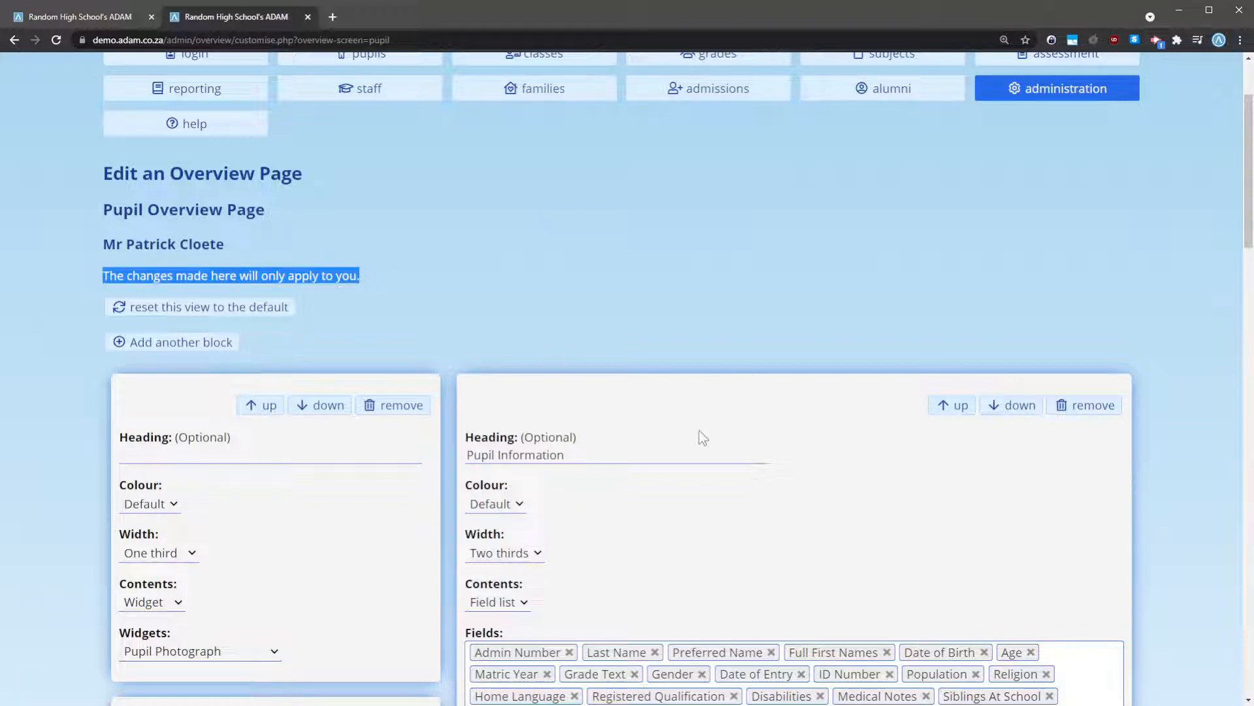
scroll(703, 438, down, 3)
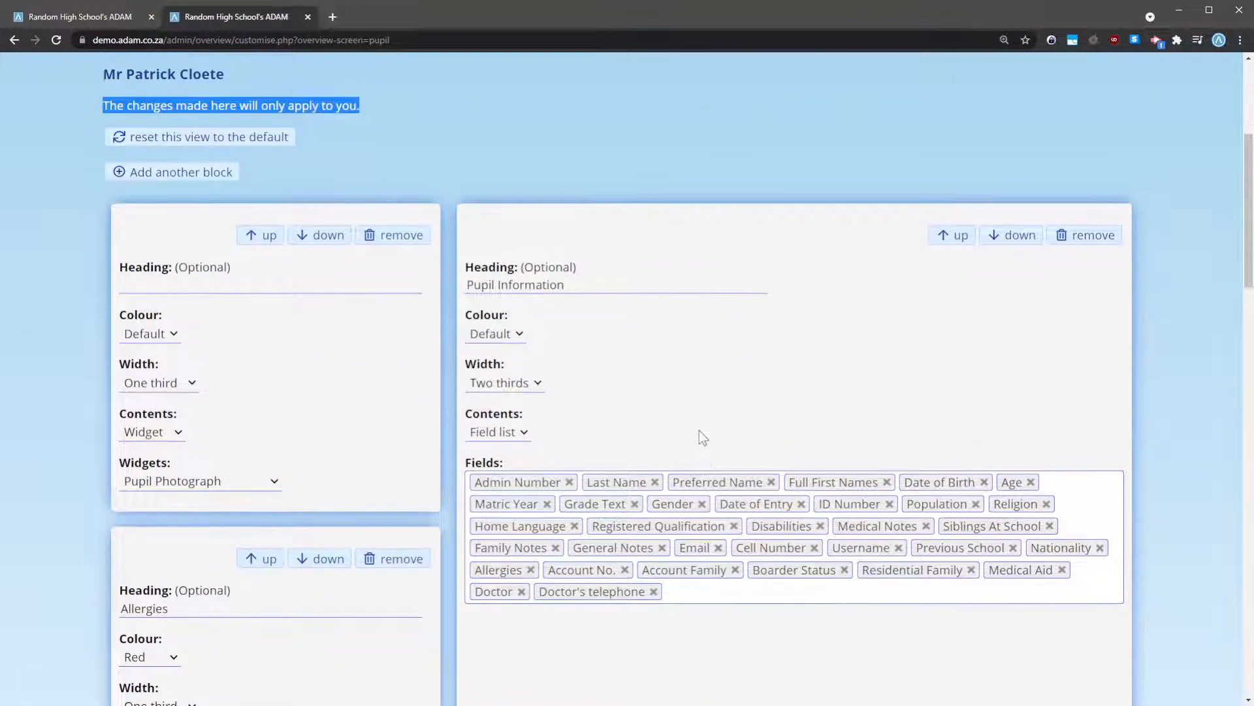
scroll(703, 438, up, 1)
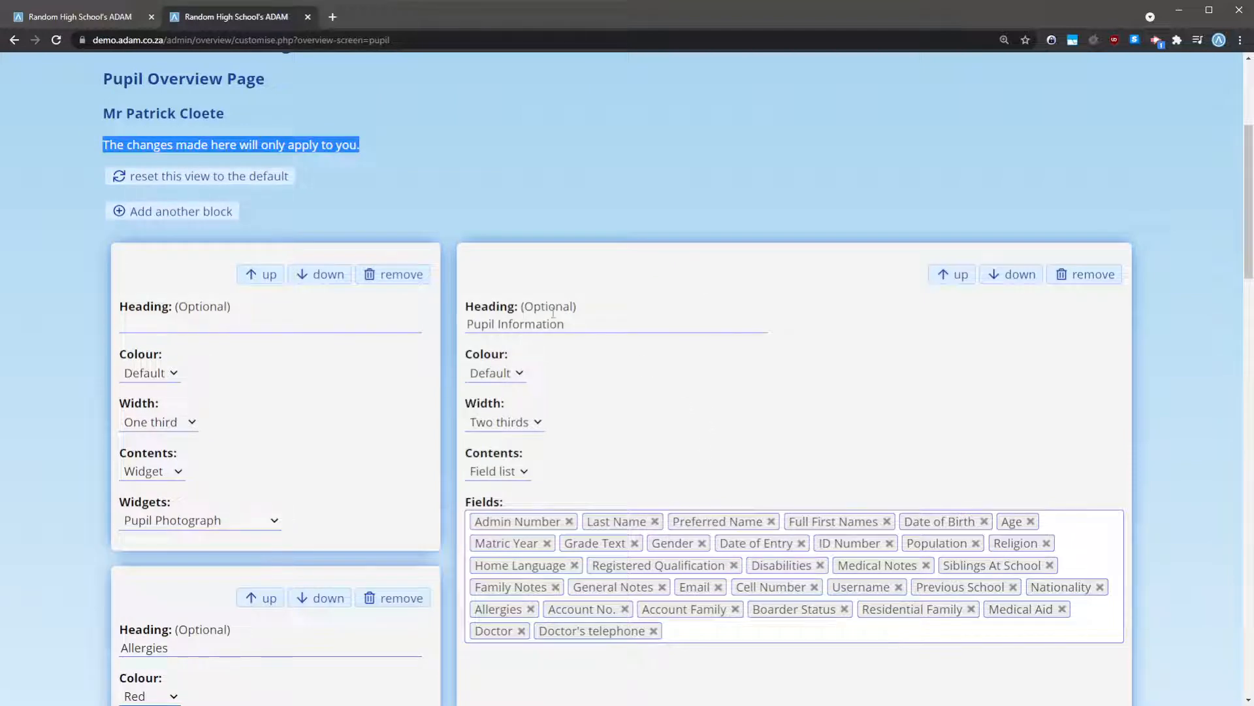
scroll(553, 312, down, 6)
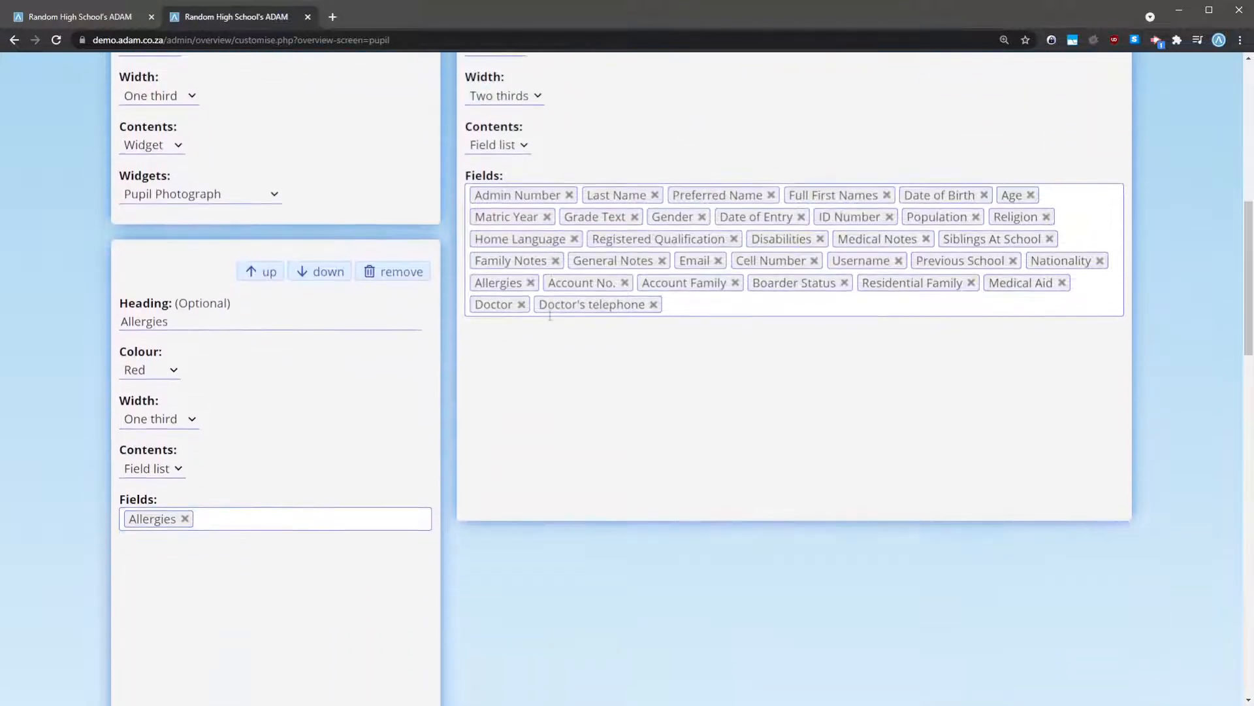
scroll(550, 323, down, 10)
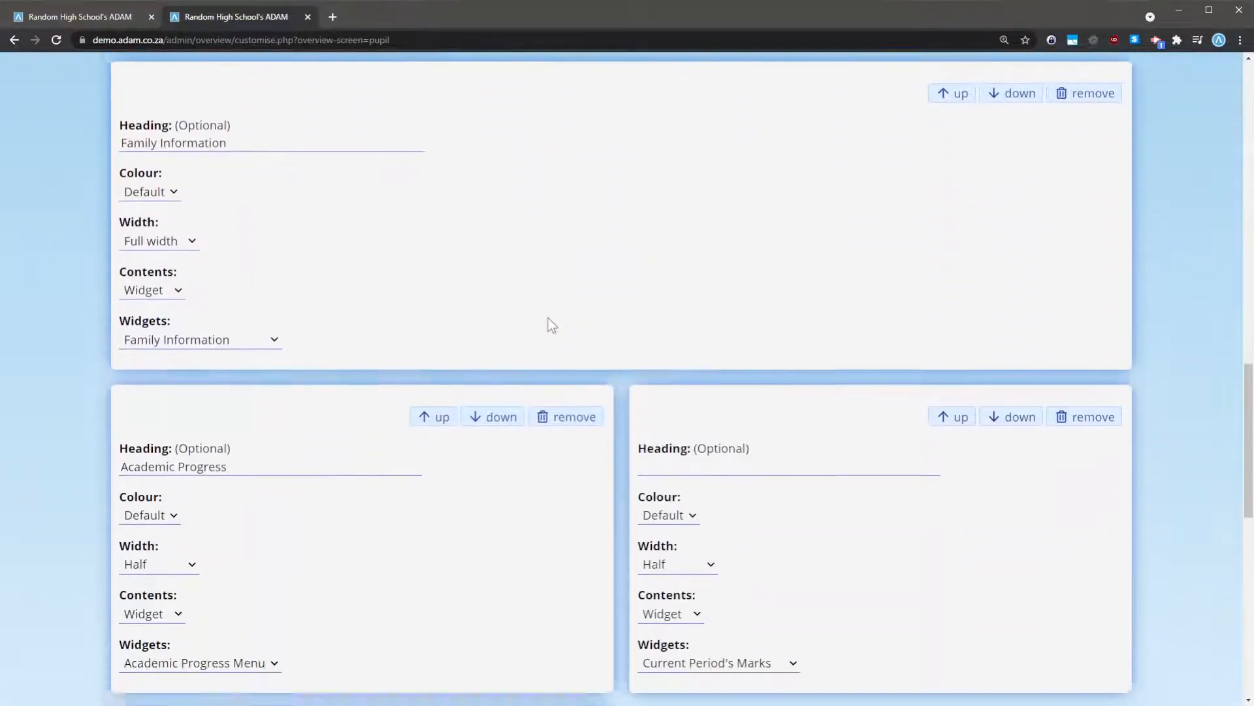
scroll(547, 325, down, 5)
scroll(547, 325, up, 13)
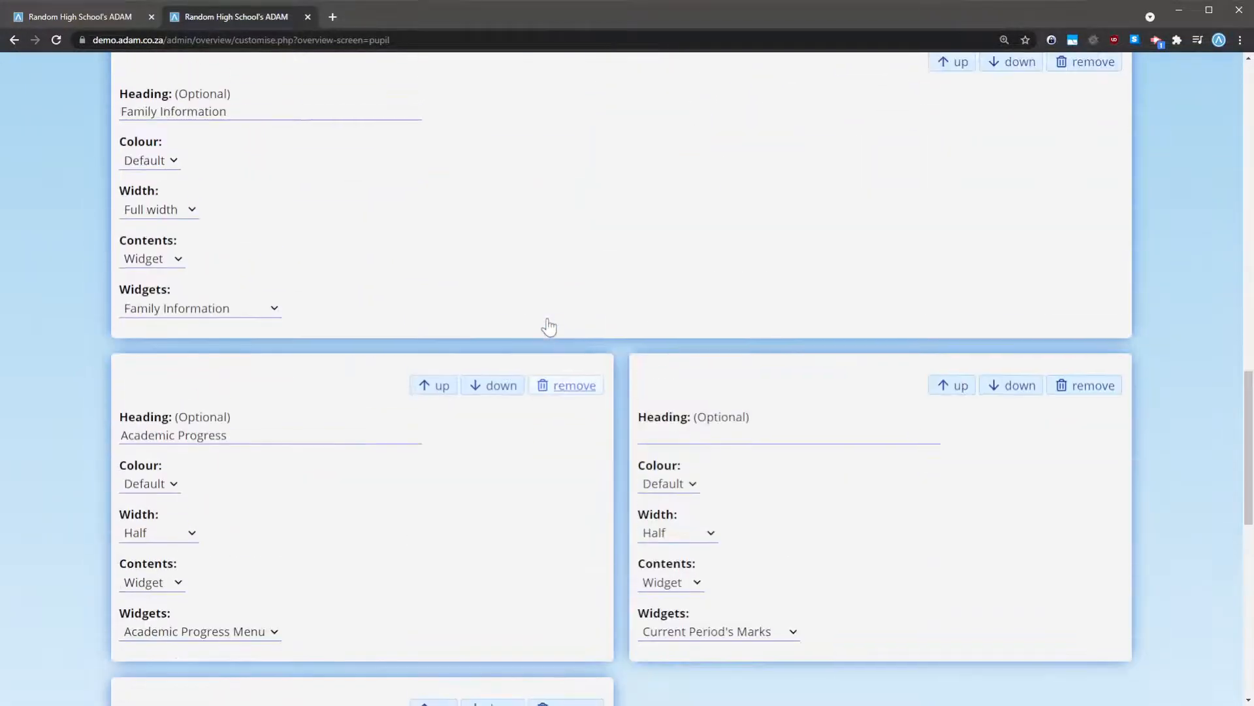
scroll(549, 327, up, 8)
scroll(549, 327, down, 2)
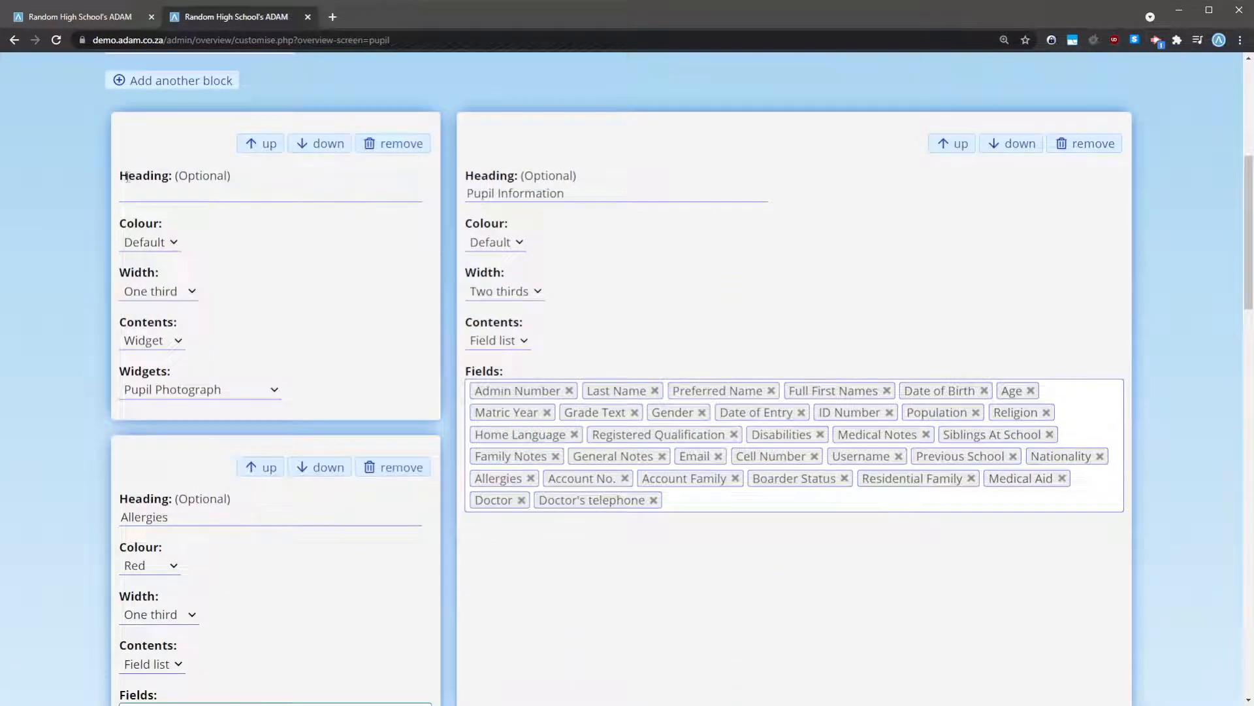
drag(128, 176, 204, 176)
click(149, 198)
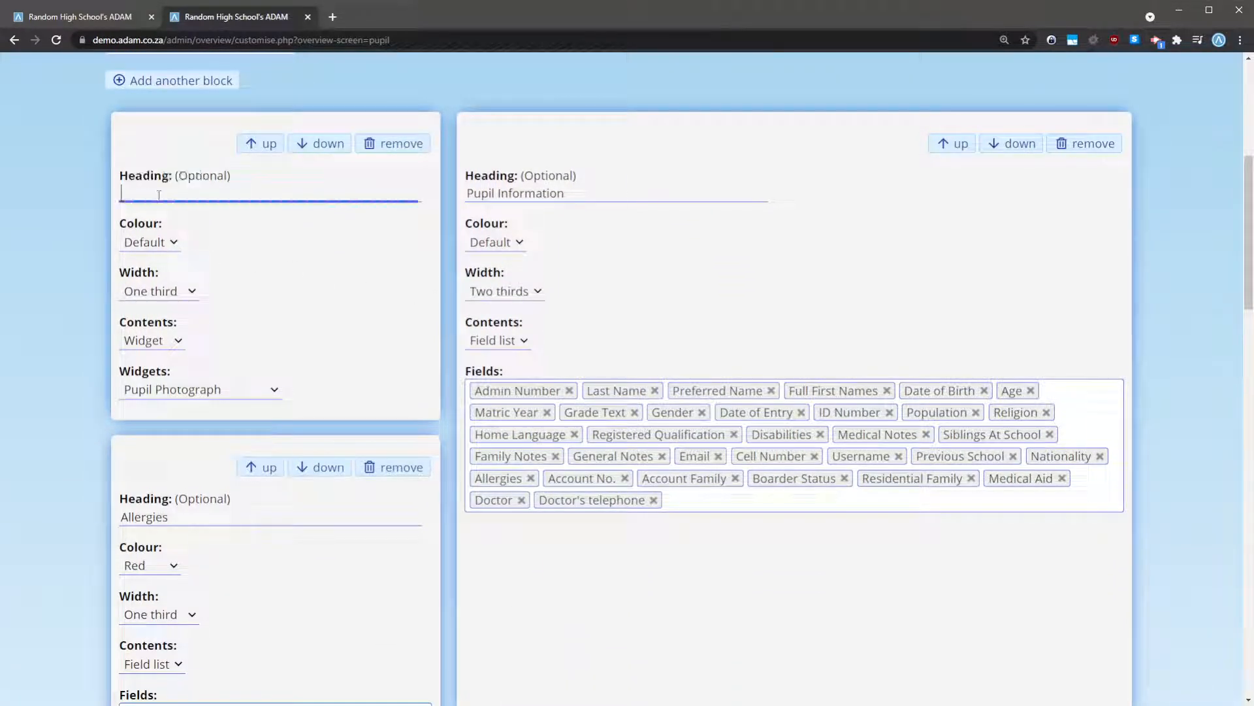
click(130, 226)
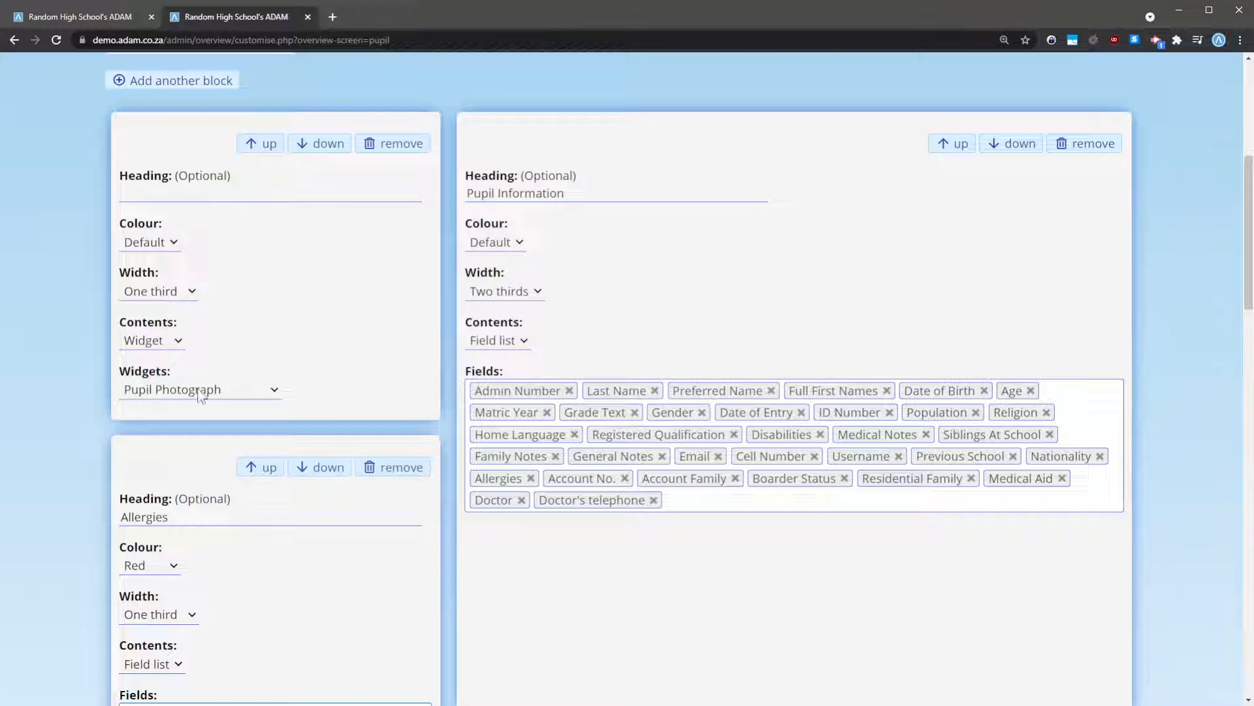
Review how the photograph, allergies and pupil information blocks are displayed on the pupil's overview page
click(92, 16)
scroll(192, 344, down, 2)
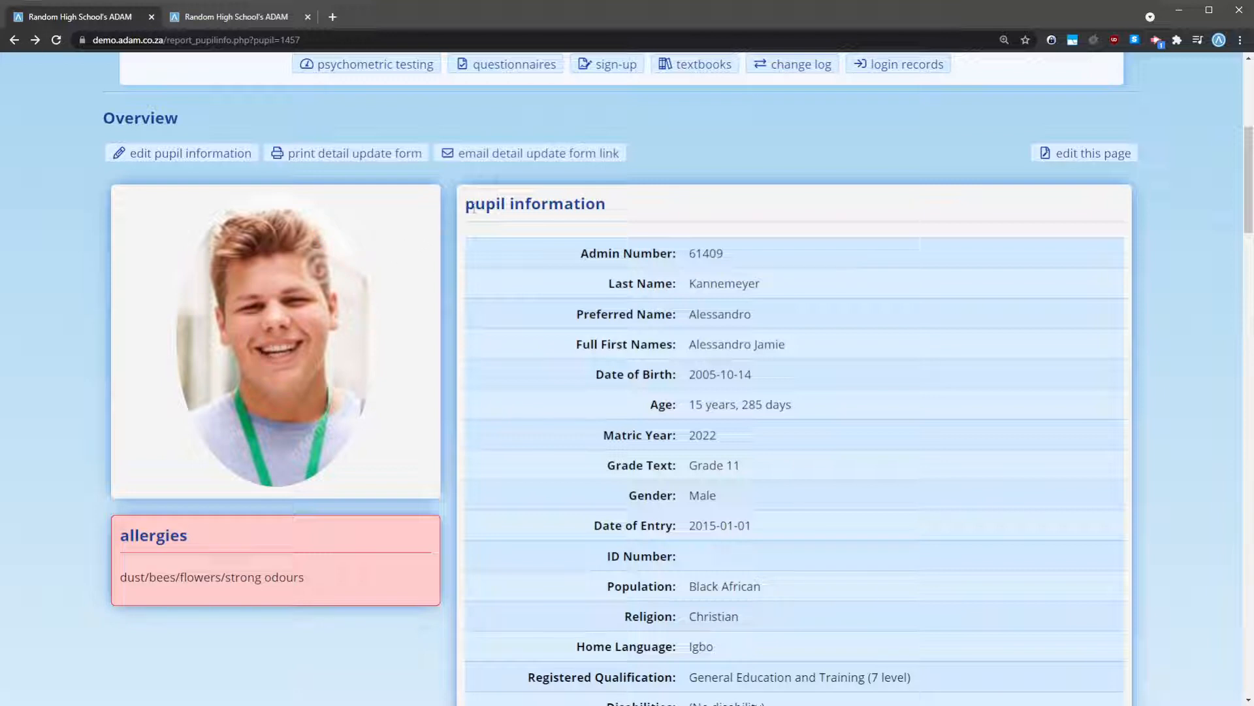
drag(467, 207, 613, 203)
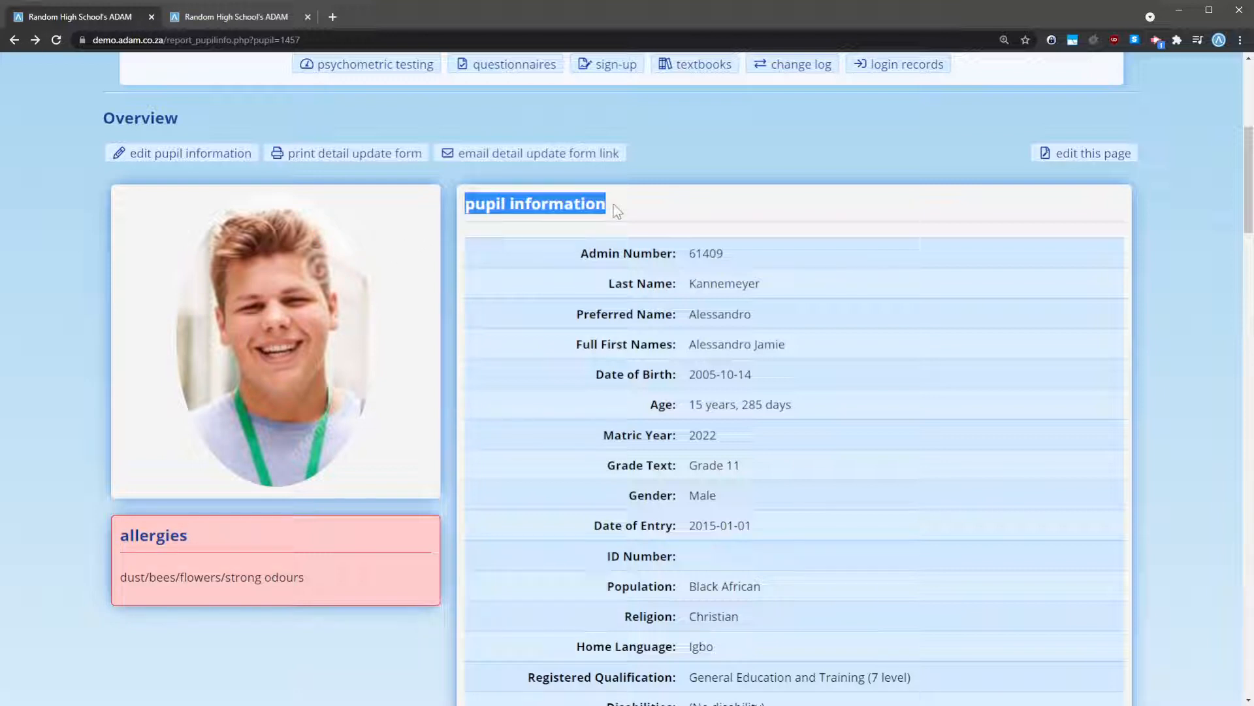
click(614, 204)
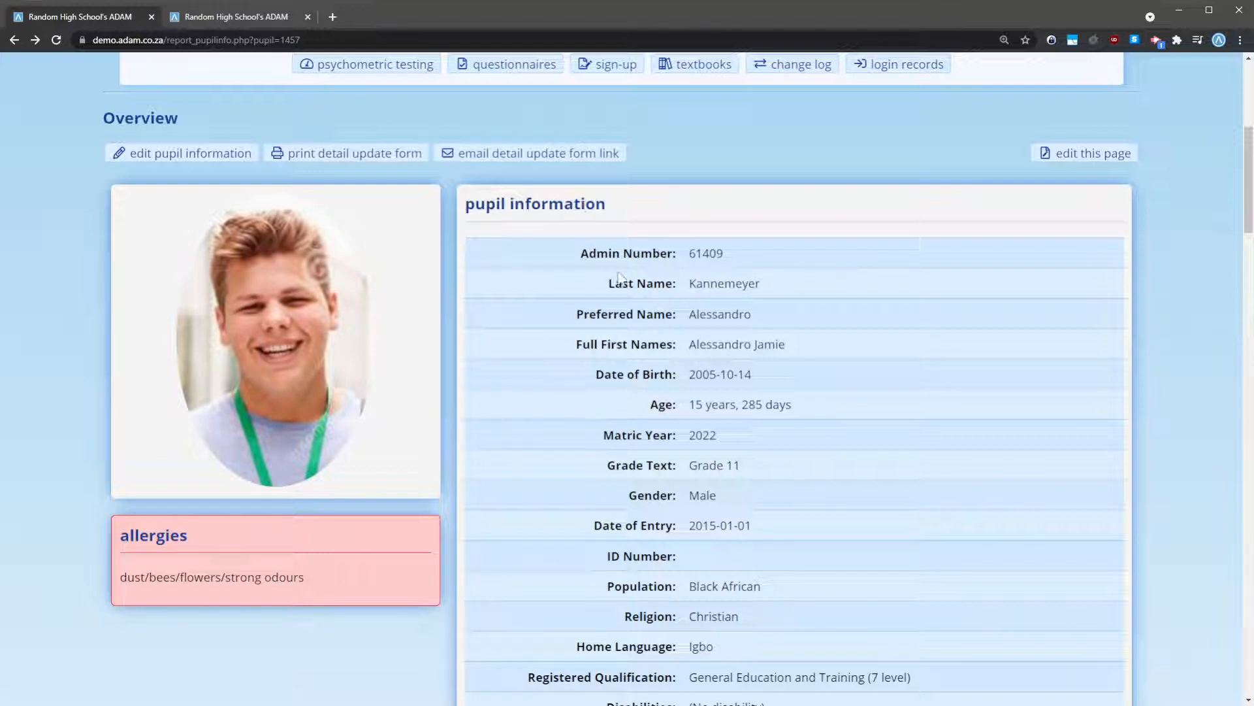
scroll(641, 263, down, 2)
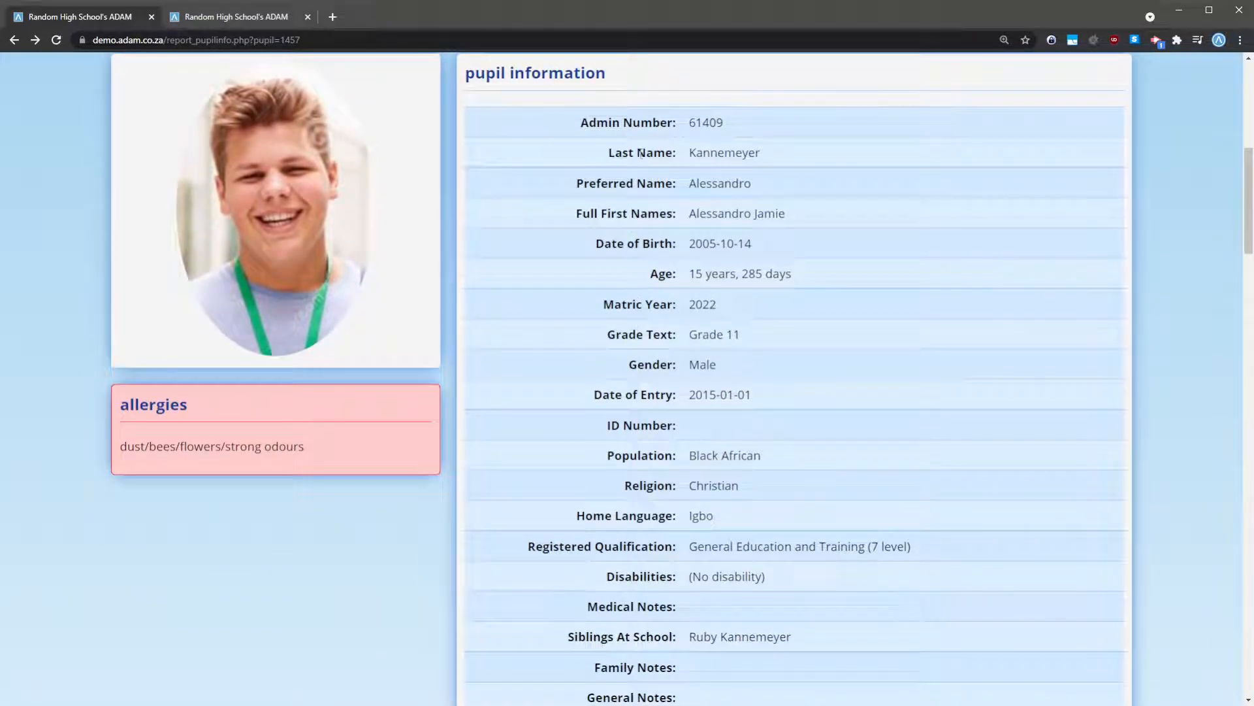
scroll(662, 428, down, 1)
scroll(662, 428, down, 5)
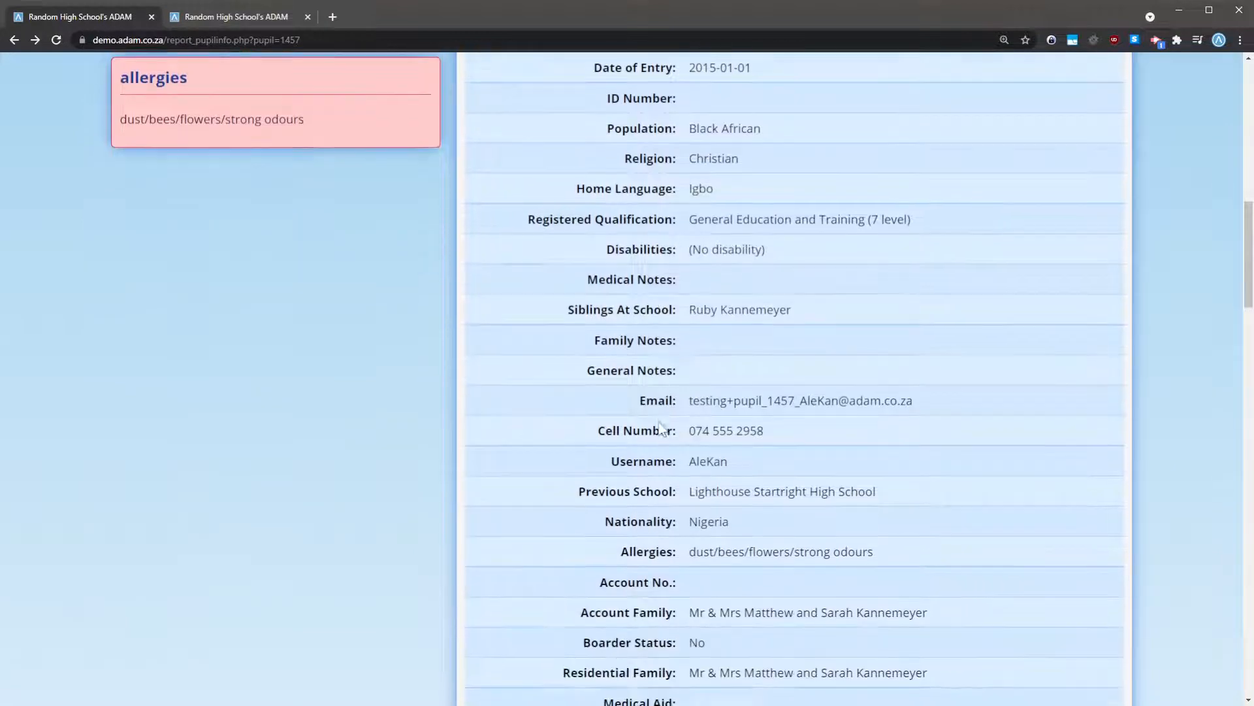
scroll(660, 422, up, 2)
scroll(659, 422, up, 5)
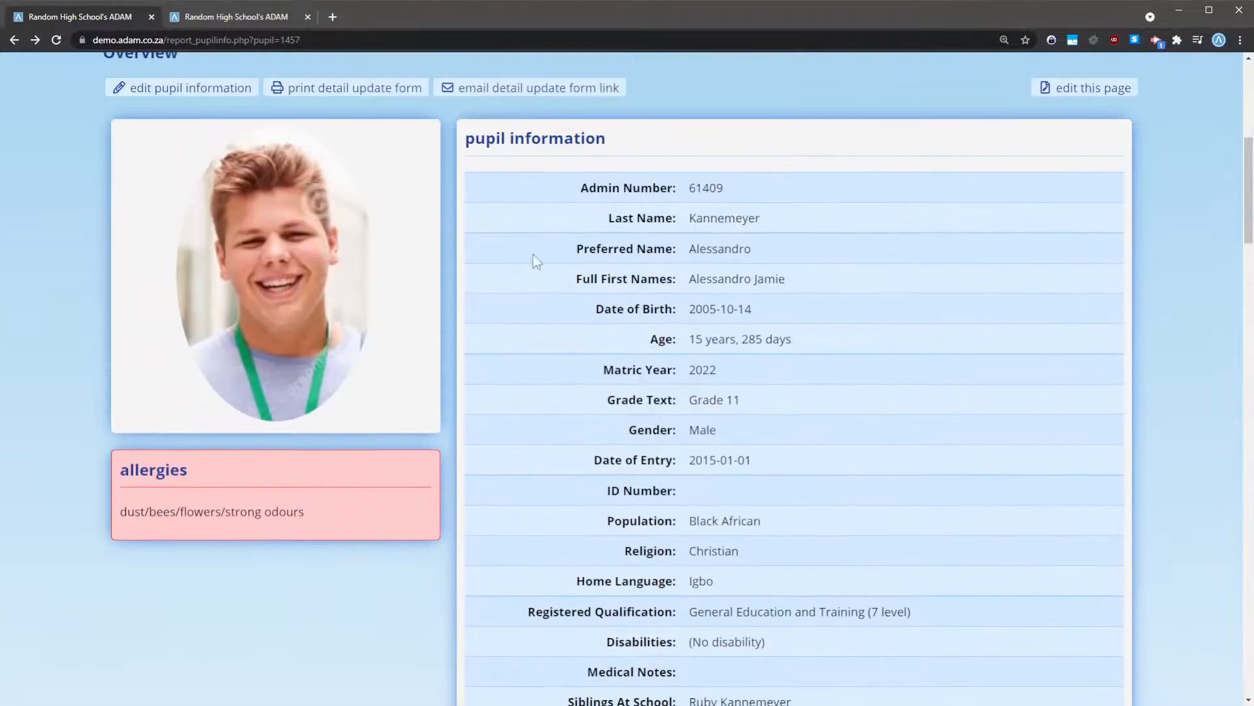
In the layout editor, try the Half and One third widths on the Pupil Information block and restore Two thirds
click(187, 17)
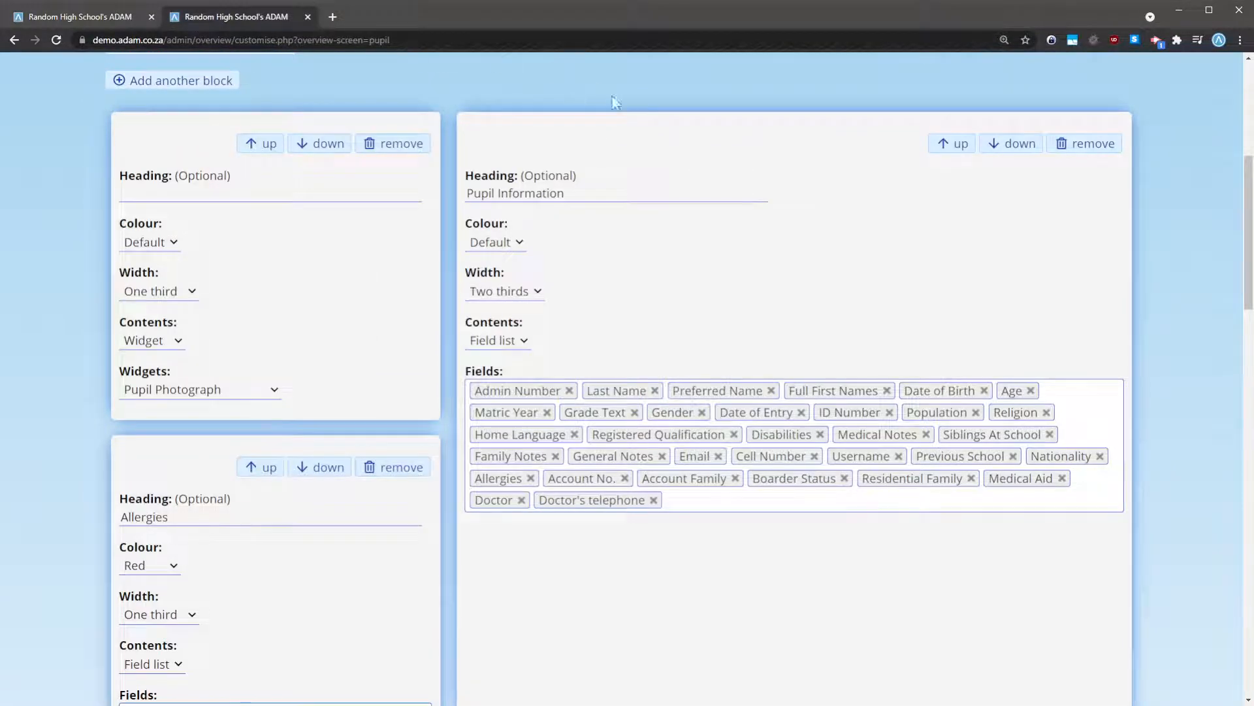
drag(566, 192, 465, 194)
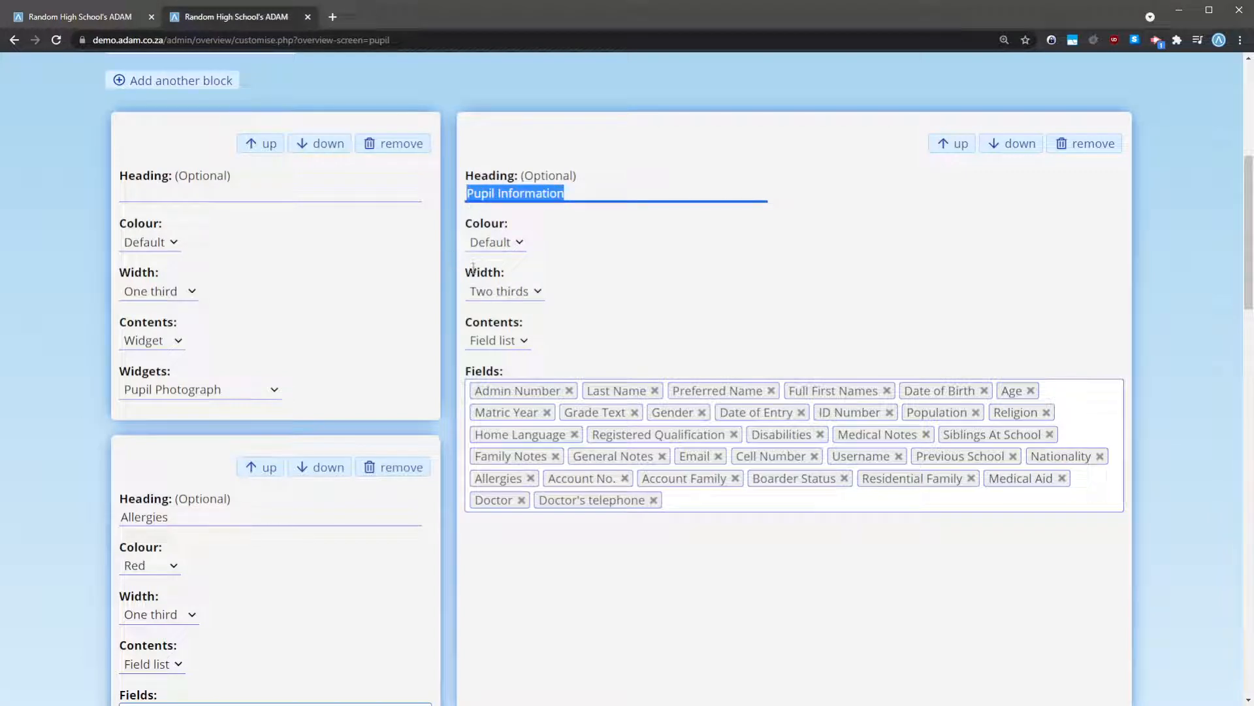
drag(477, 271, 501, 273)
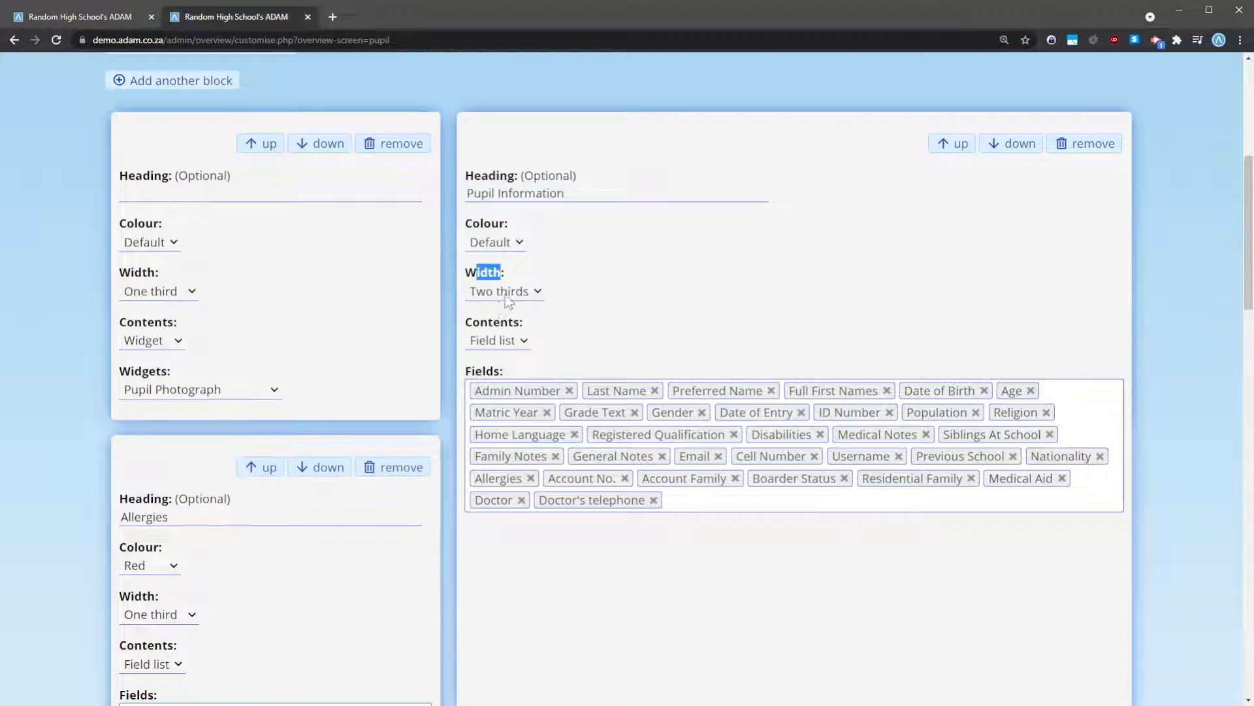
click(525, 295)
click(517, 328)
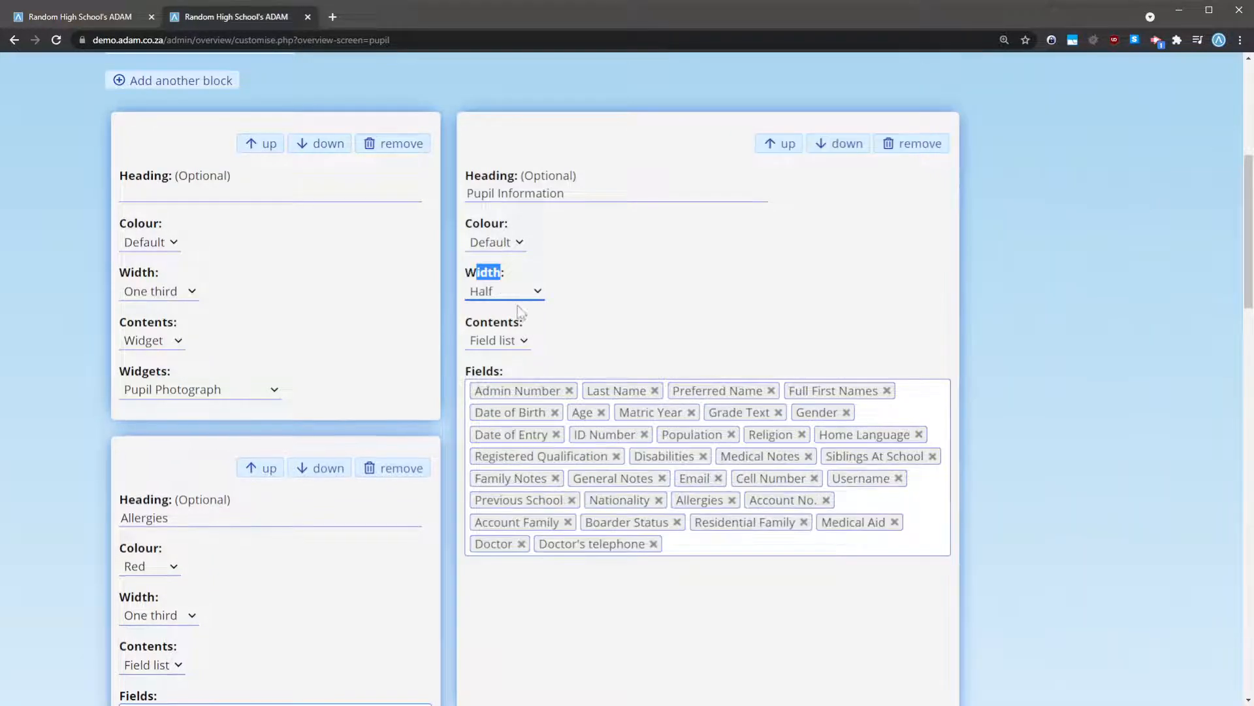
key(Down)
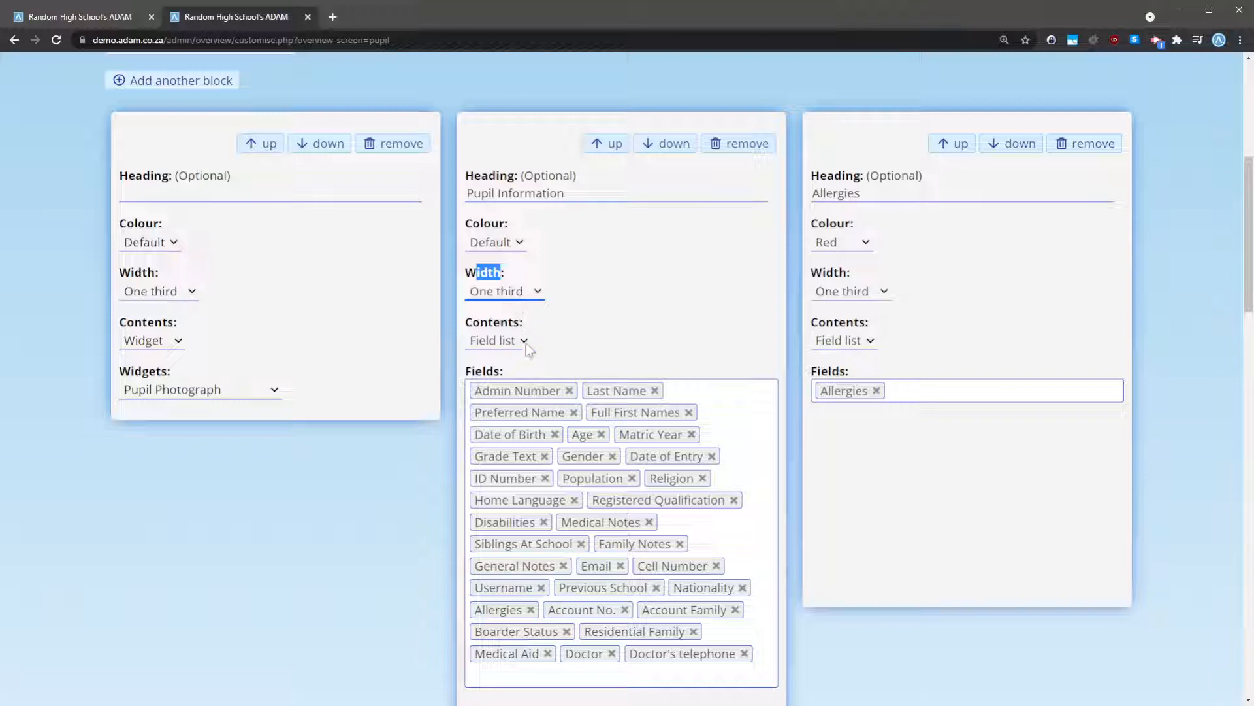
key(Down)
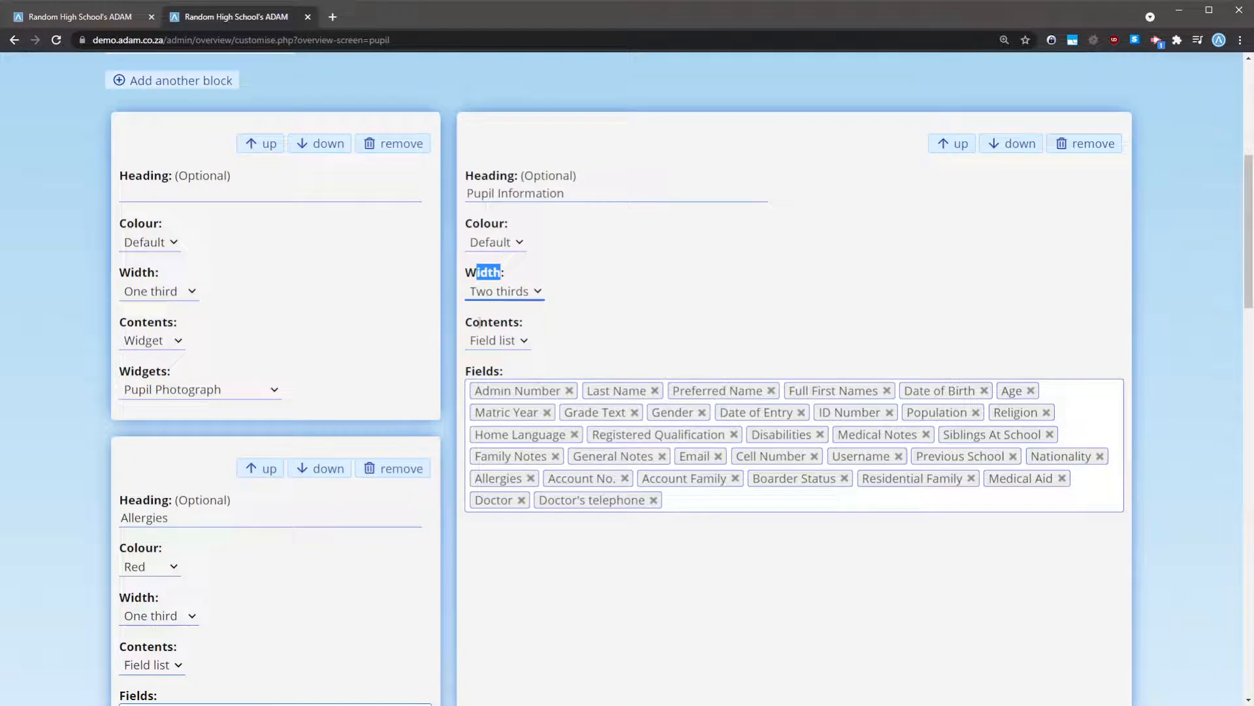
Compare the Pupil Information block's contents setting with the fields listed on the pupil's overview page, down to Doctor's telephone
drag(481, 322, 547, 331)
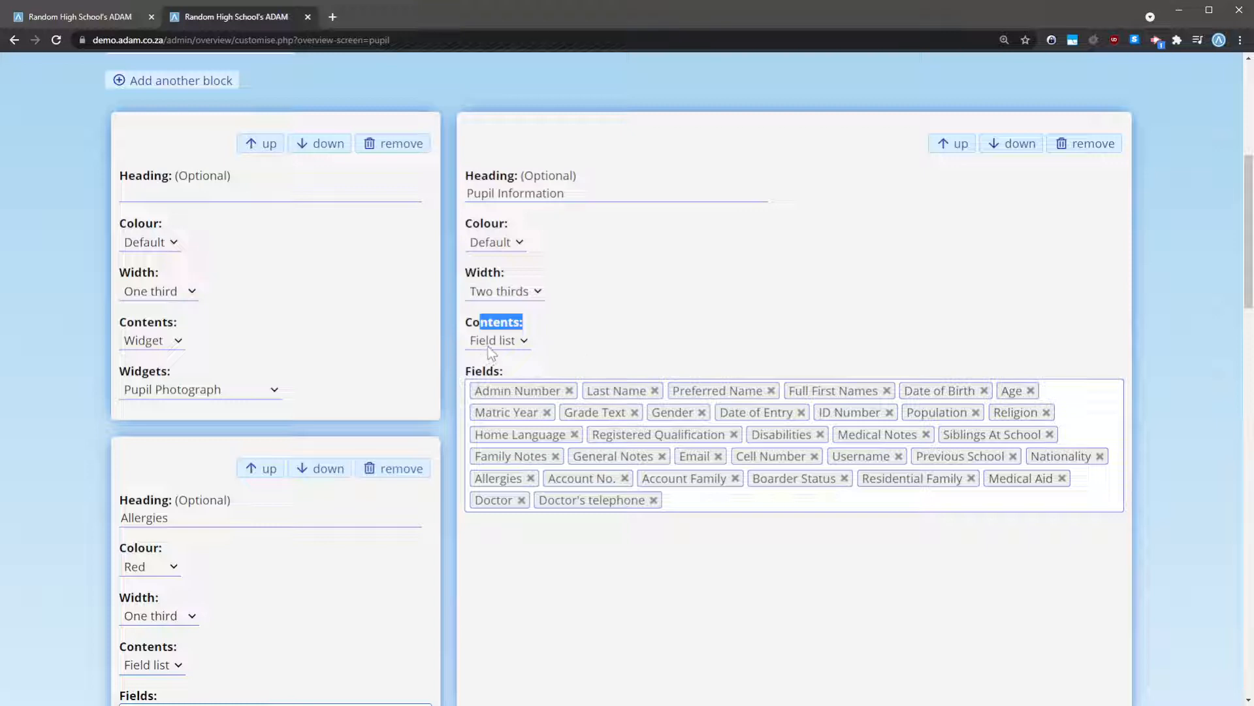
click(578, 341)
click(102, 11)
scroll(918, 361, down, 1)
scroll(915, 354, down, 5)
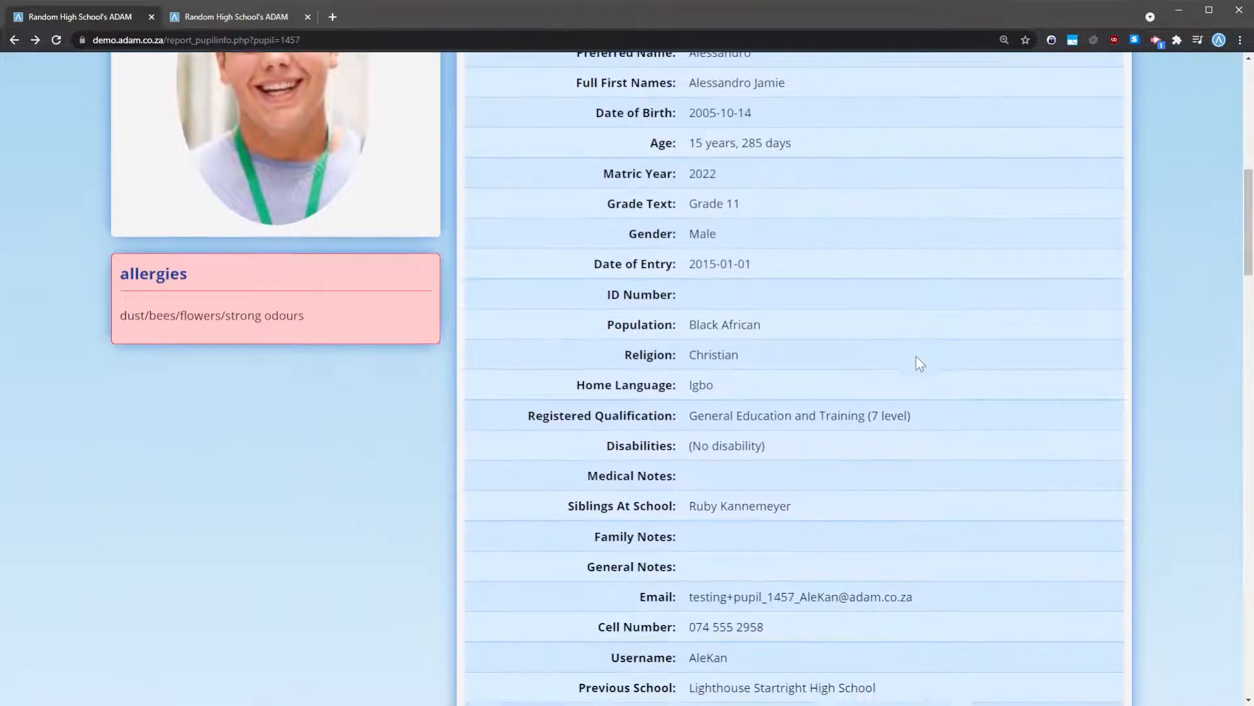
scroll(809, 532, down, 2)
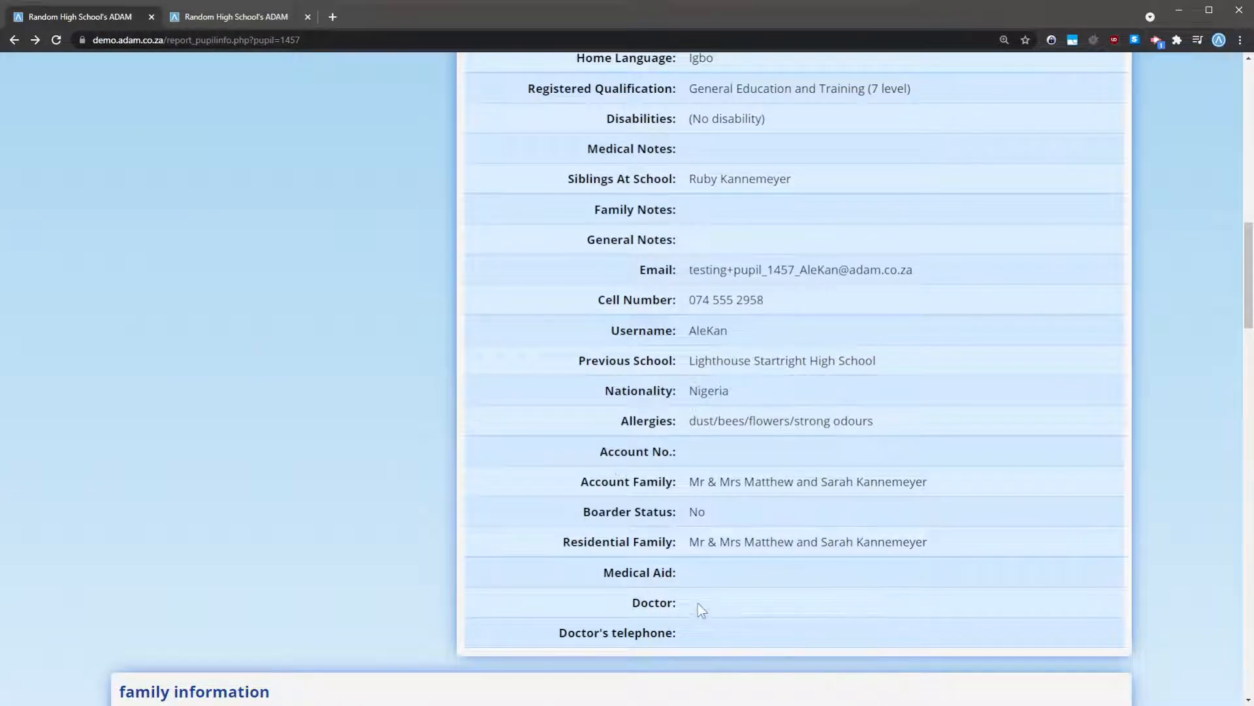
drag(695, 639, 562, 481)
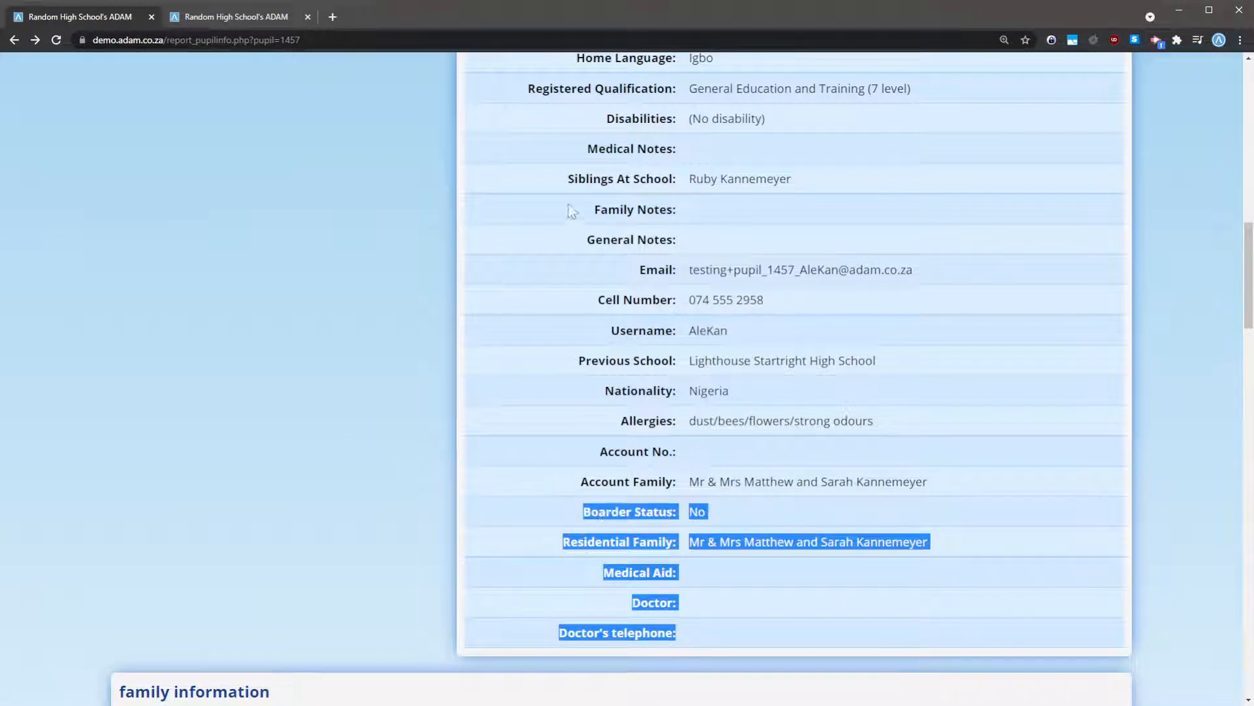
click(579, 256)
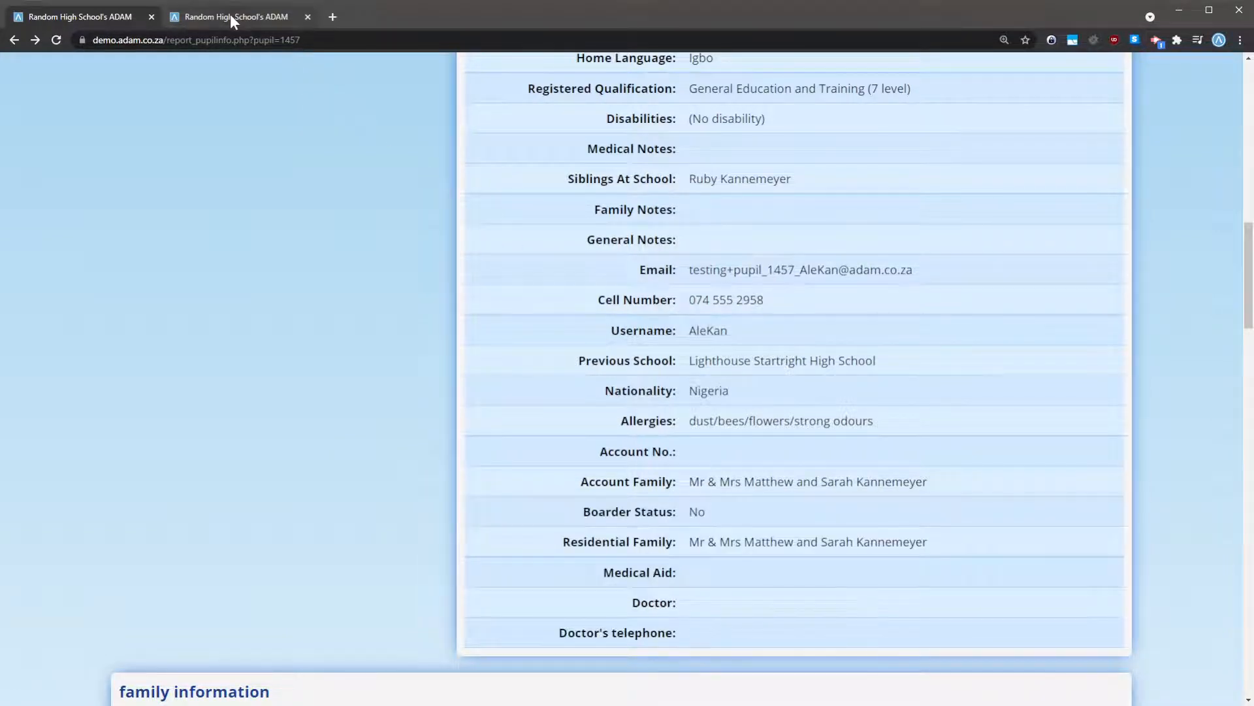
Remove the Doctor's telephone, Doctor, Medical Aid, Residential Family, Boarder Status, Account Family, Account No. and Allergies fields from the Pupil Information block
click(230, 15)
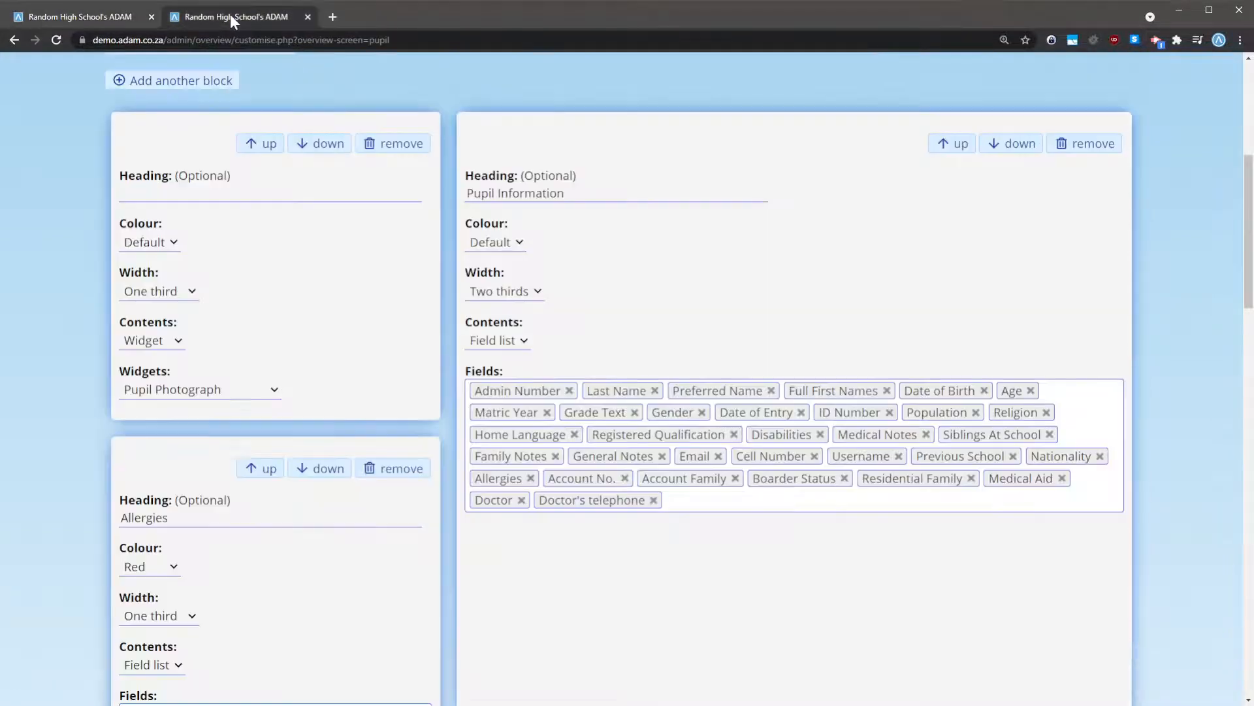
click(654, 499)
click(521, 500)
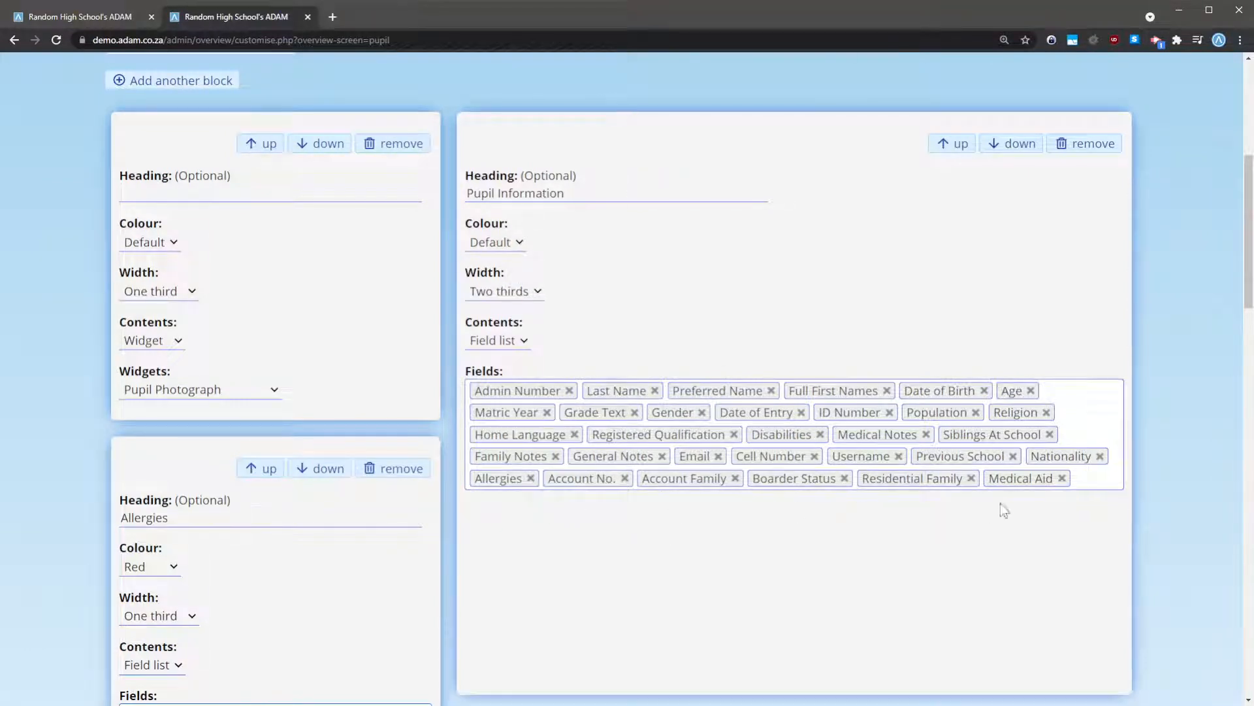
click(1062, 479)
click(971, 479)
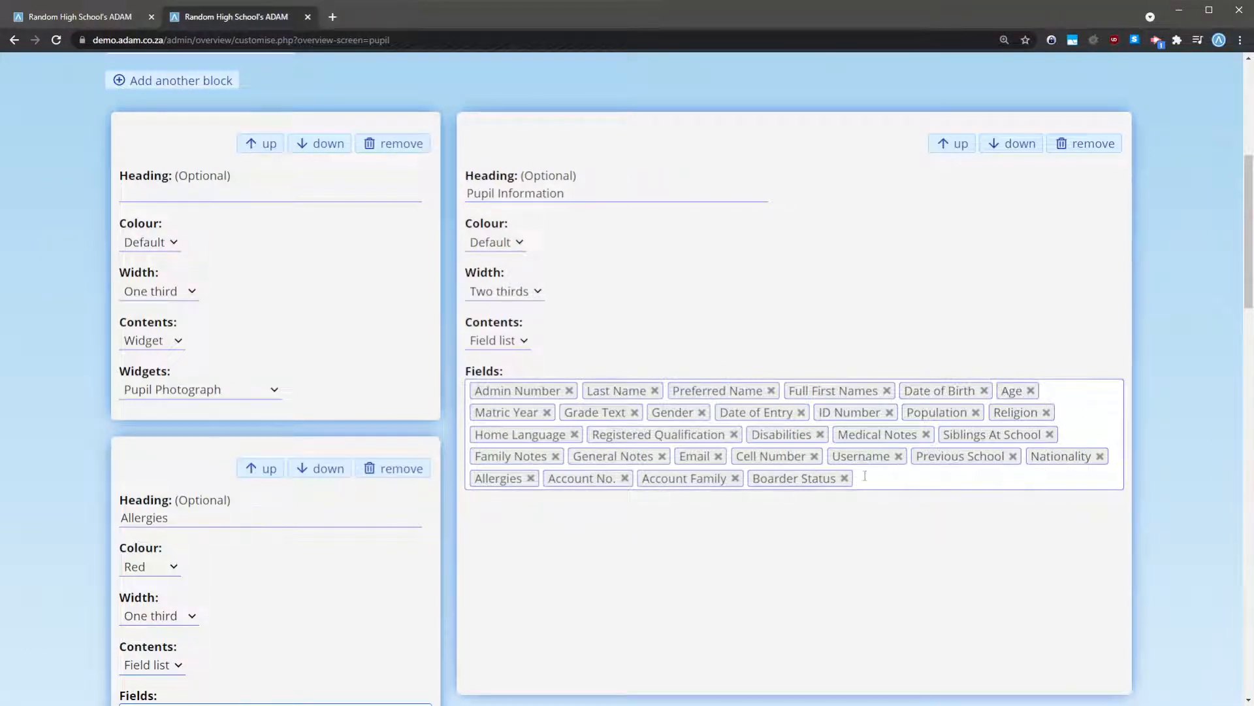
click(844, 479)
click(735, 479)
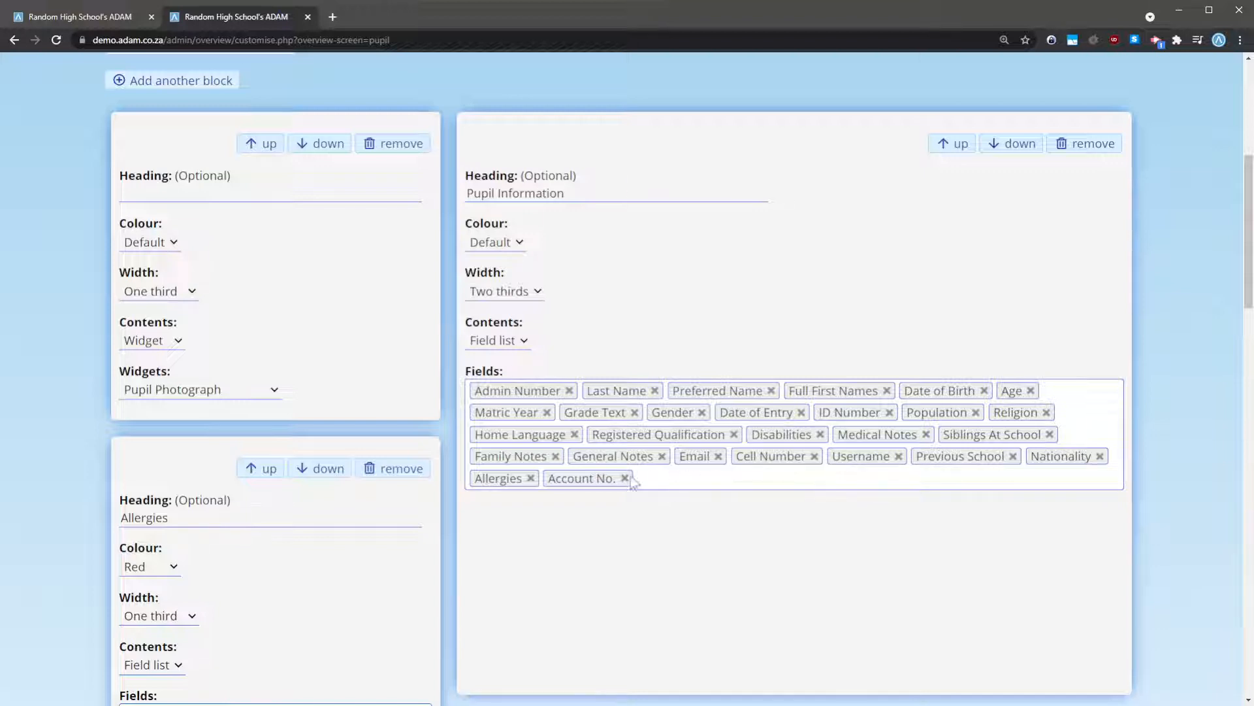
click(625, 479)
click(530, 479)
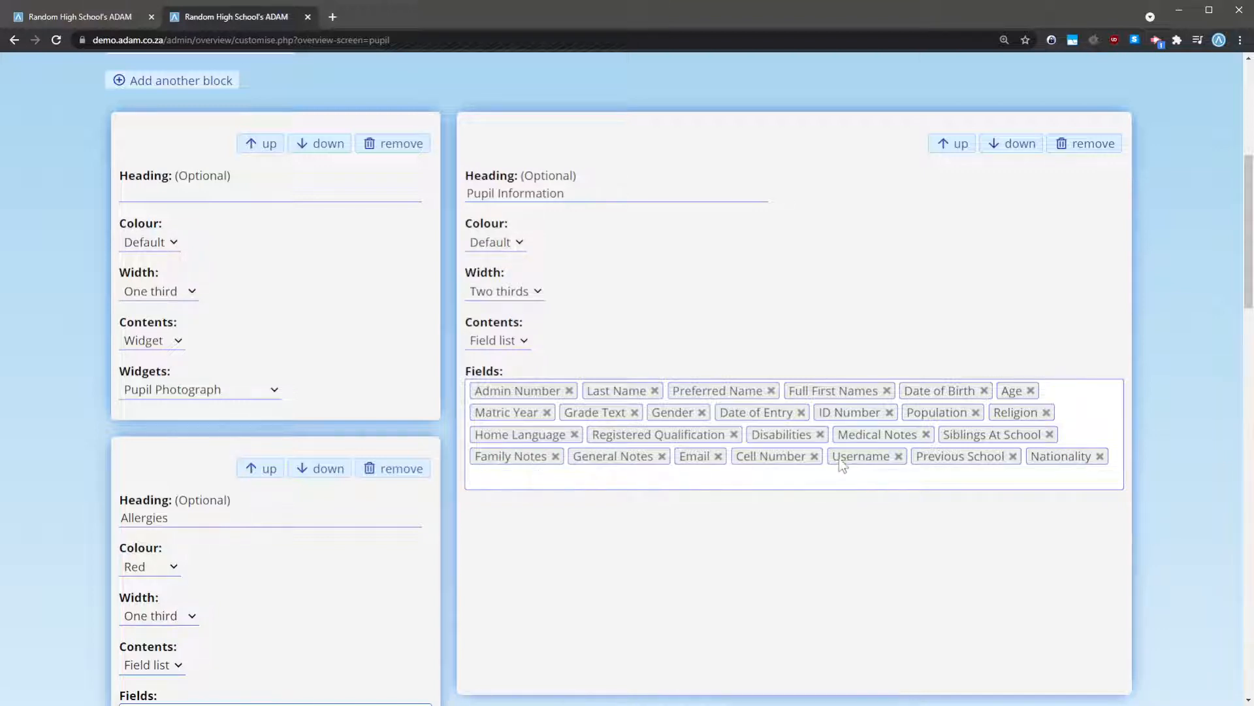
Remove the Medical Notes field from the Pupil Information block and save the customised overview layout
click(925, 434)
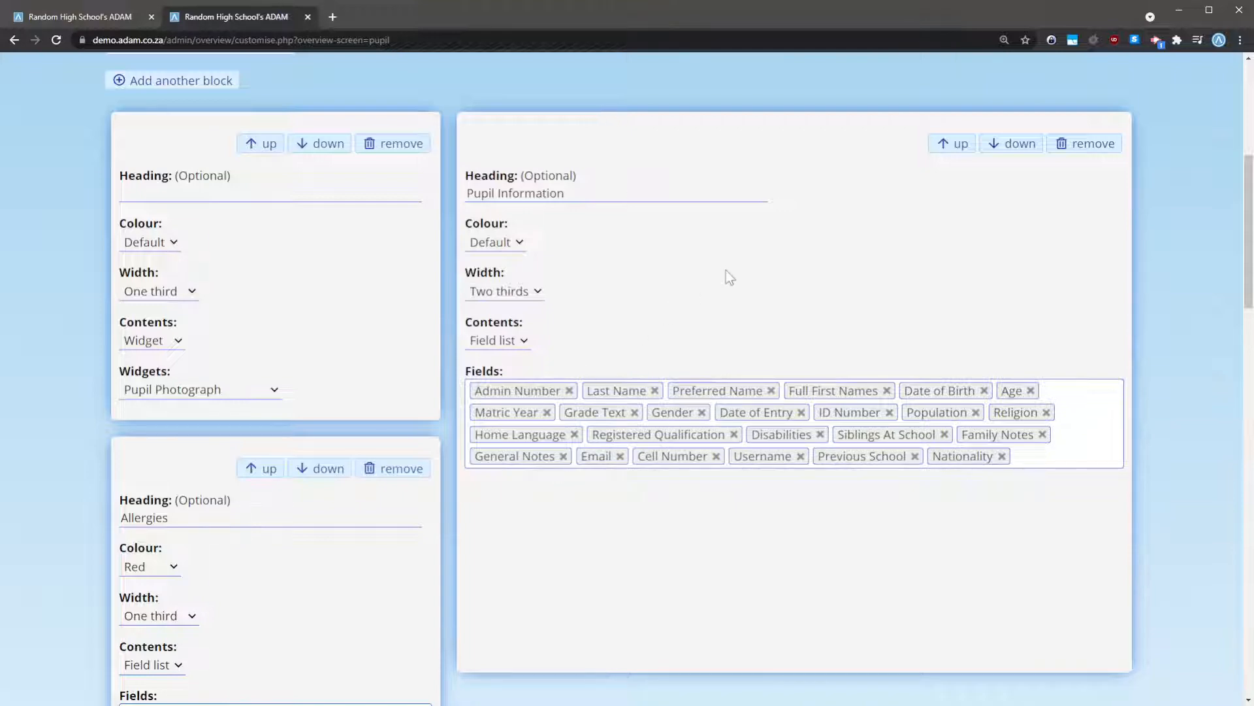
scroll(726, 271, down, 14)
scroll(721, 281, down, 11)
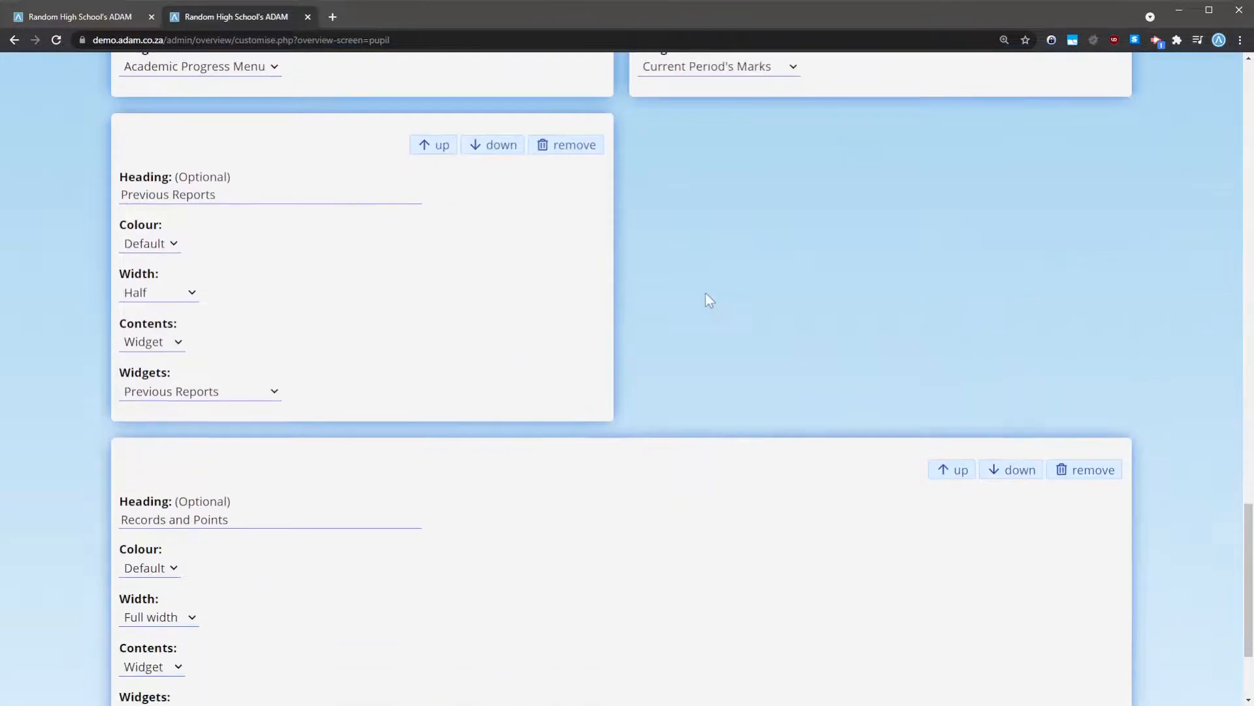
click(626, 637)
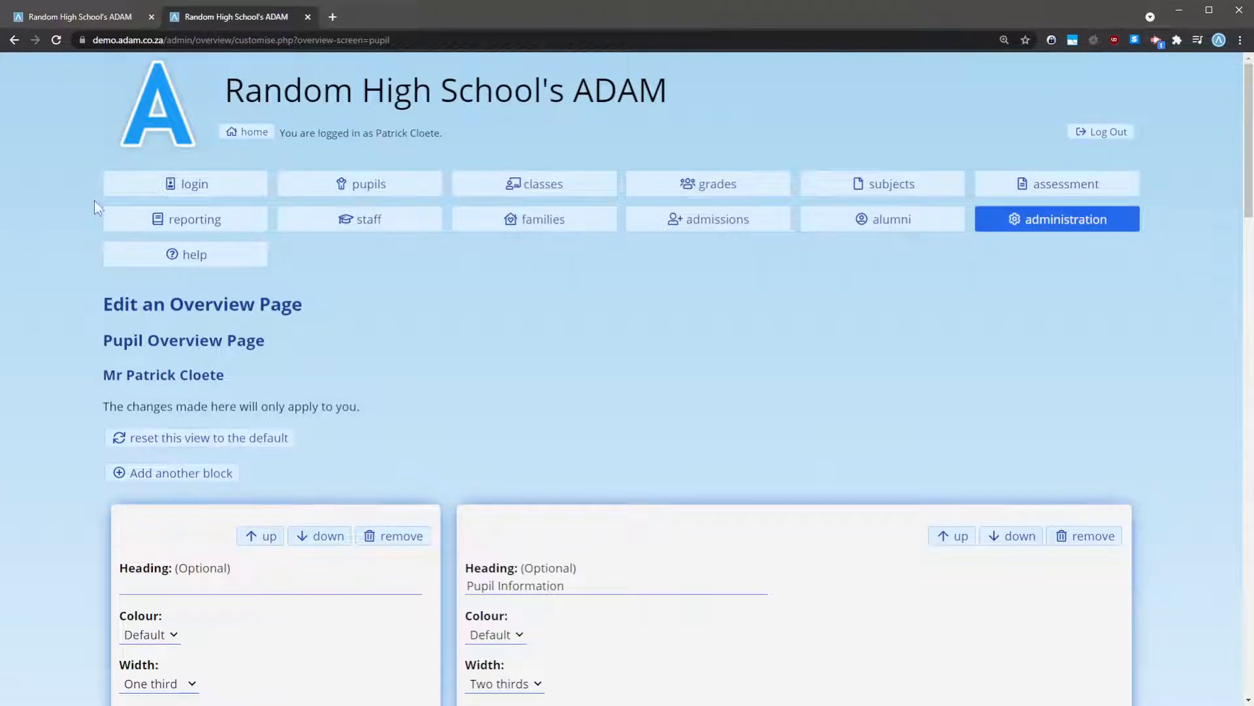
Reload the pupil's overview page and examine which fields the pupil information block shows beside the photograph and allergies blocks
click(122, 18)
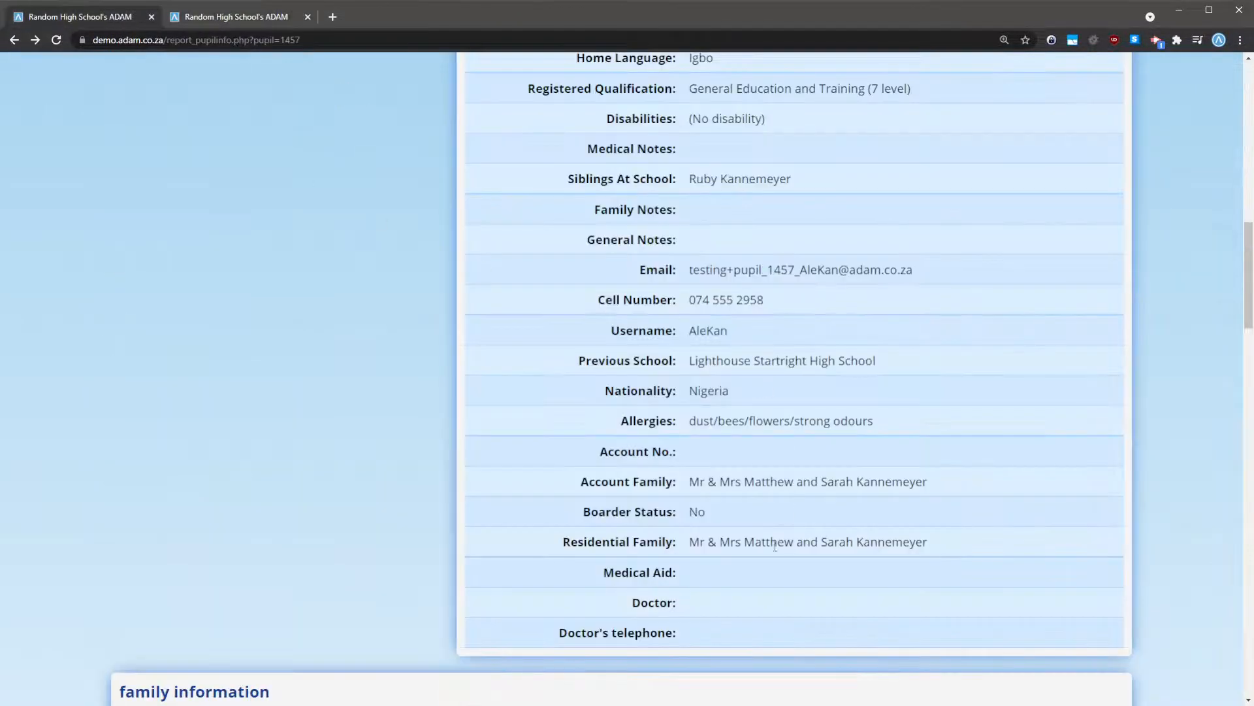
drag(602, 568, 733, 616)
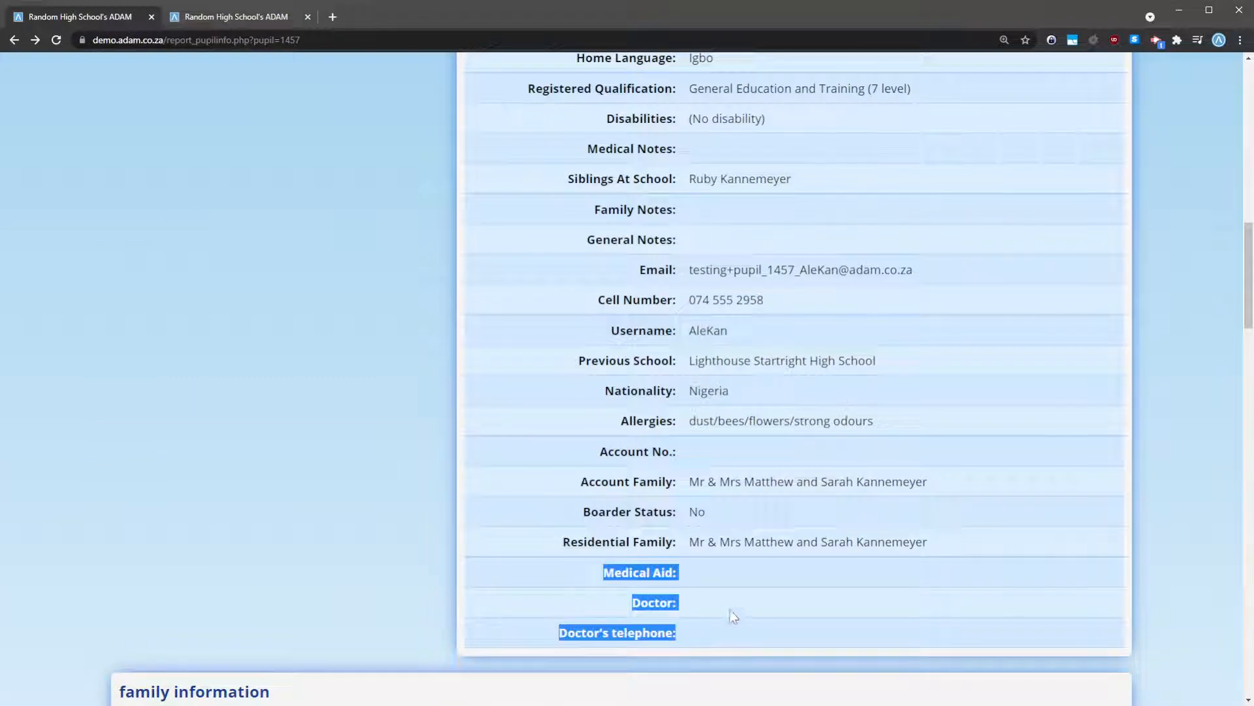
scroll(799, 613, up, 10)
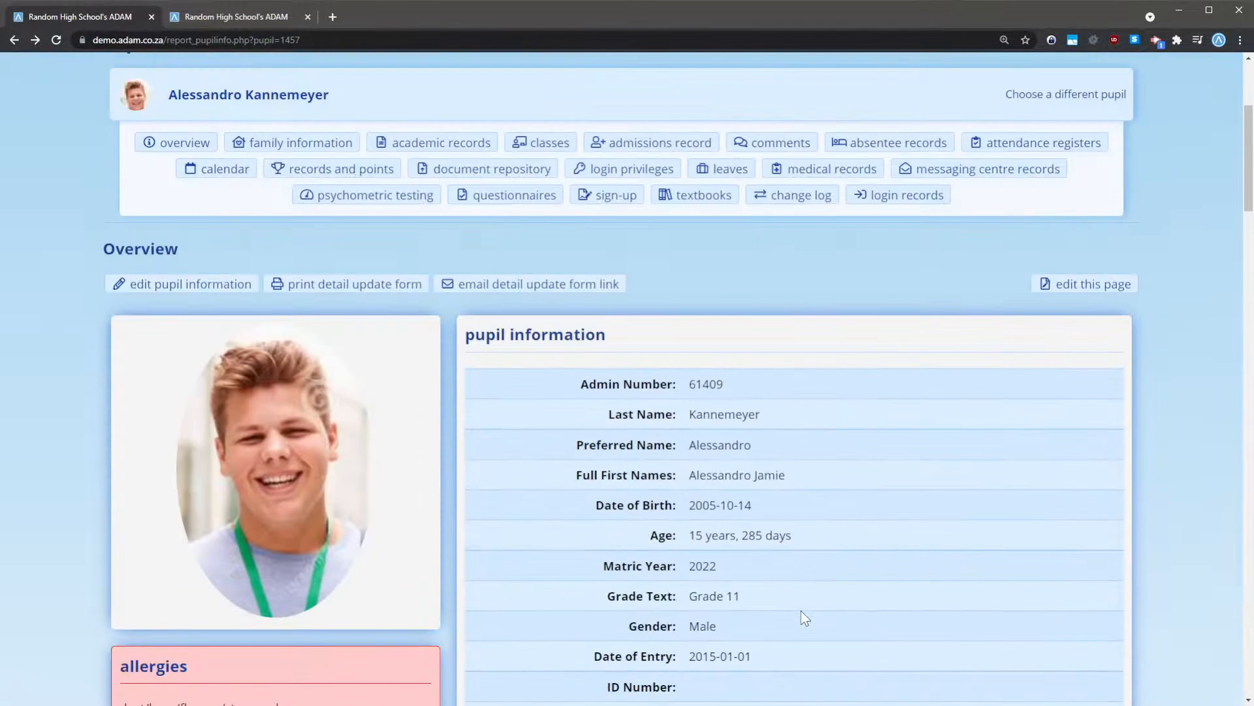
scroll(801, 611, up, 4)
click(164, 402)
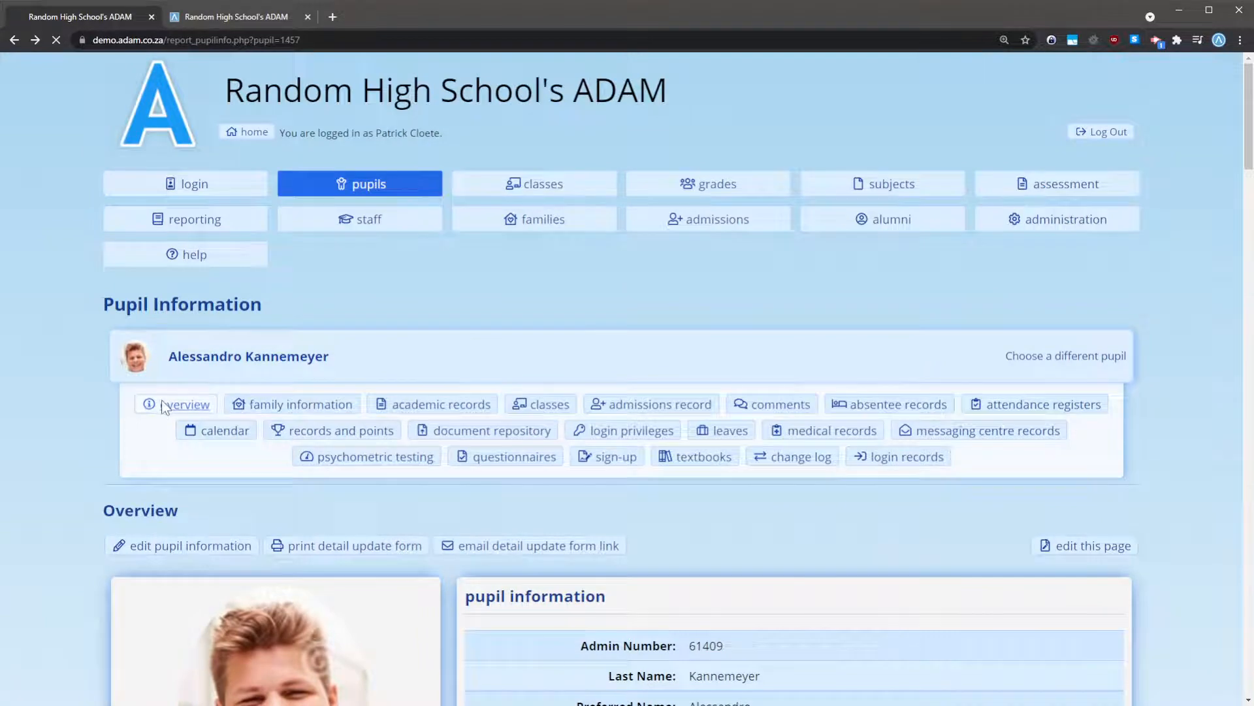
scroll(391, 469, down, 8)
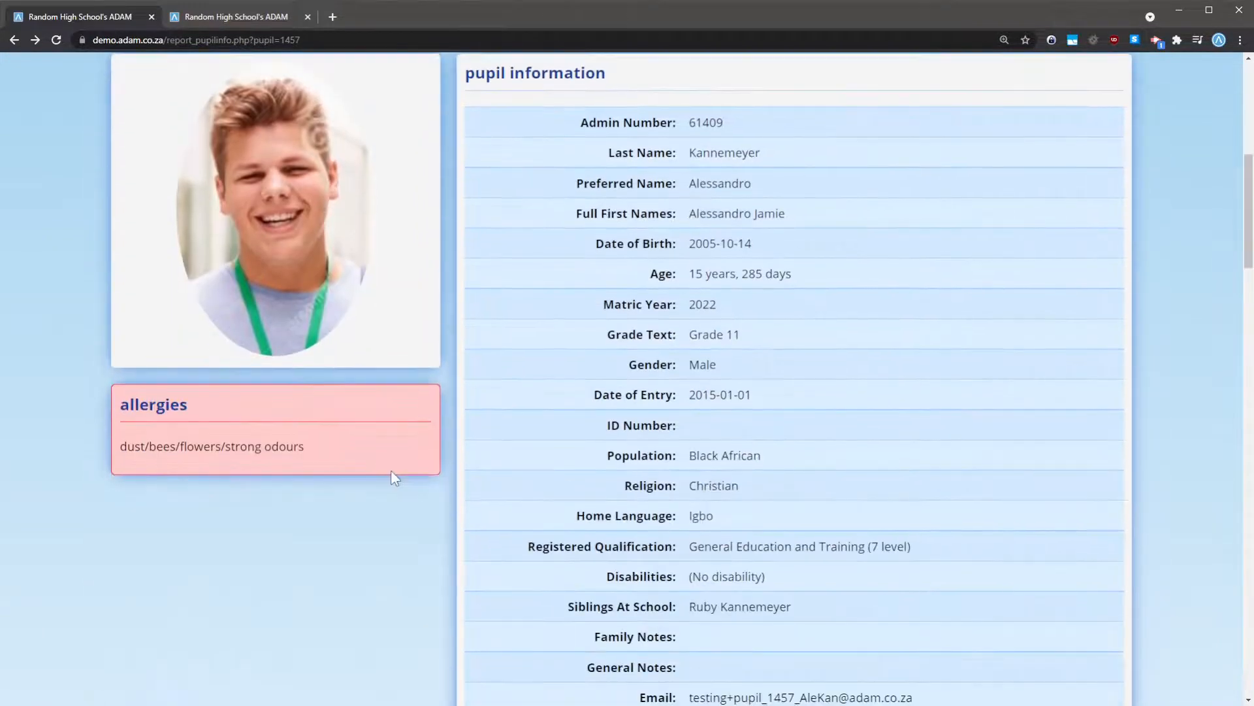
scroll(390, 469, down, 6)
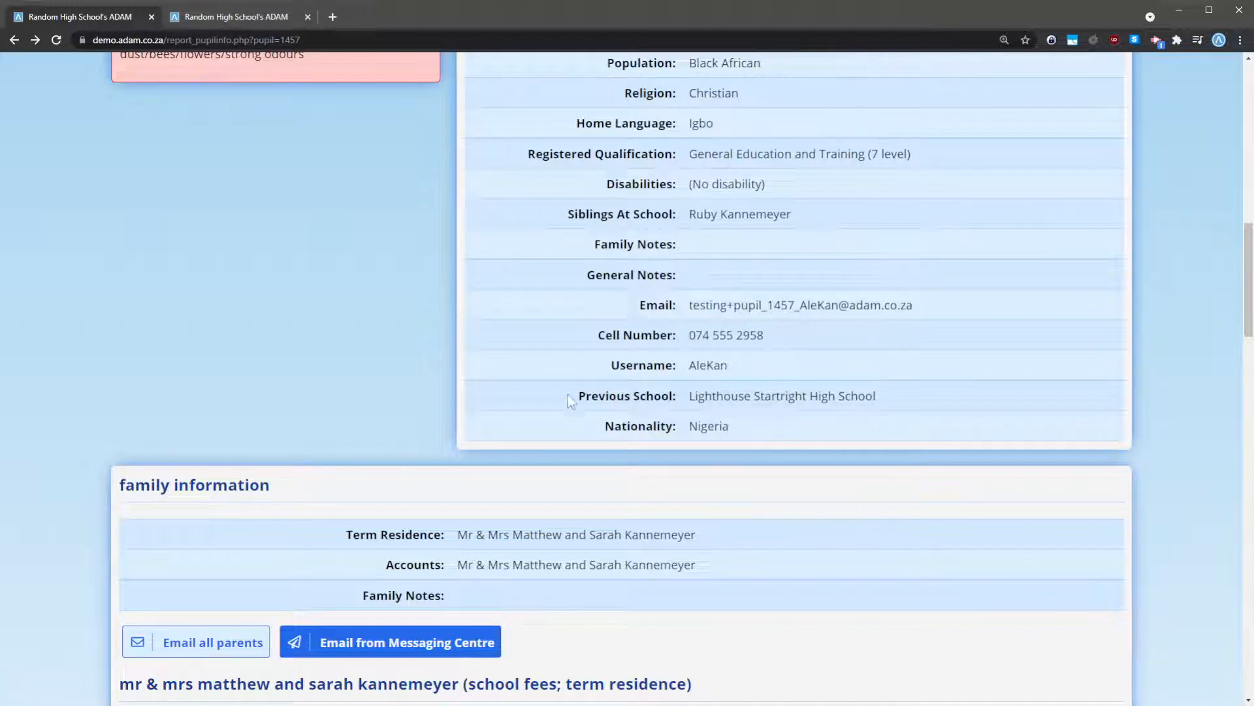
scroll(688, 434, up, 1)
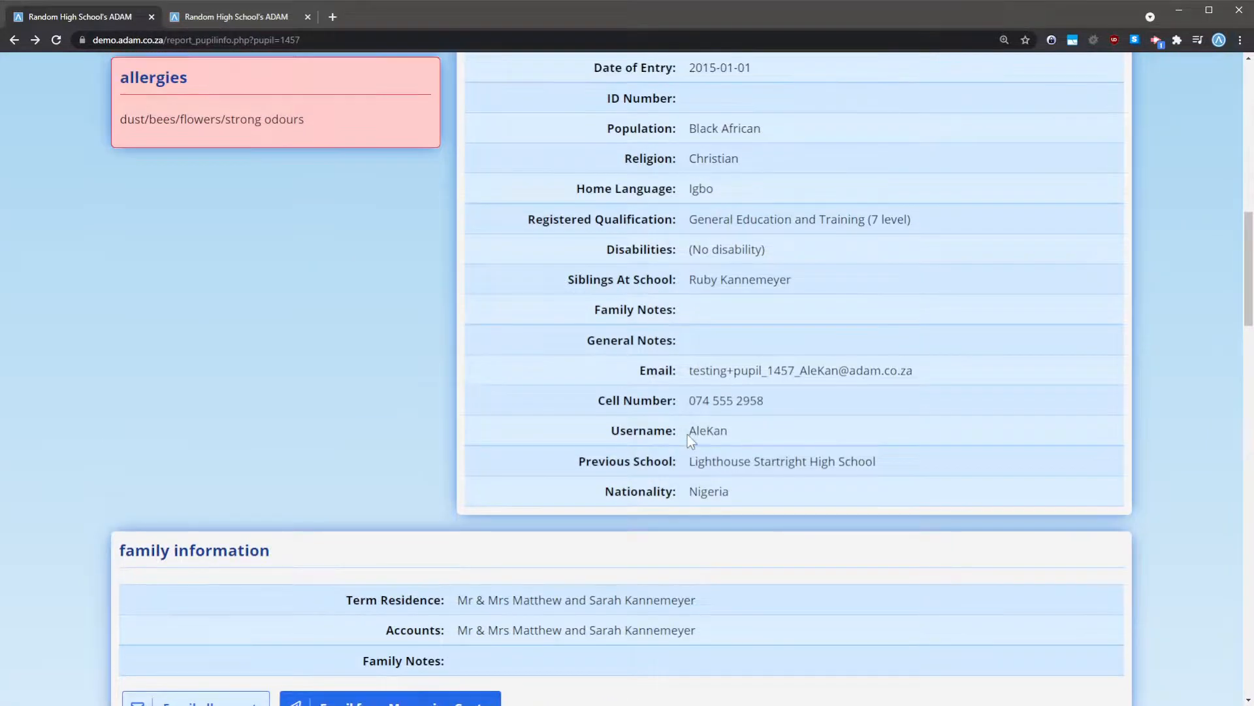
scroll(687, 433, up, 2)
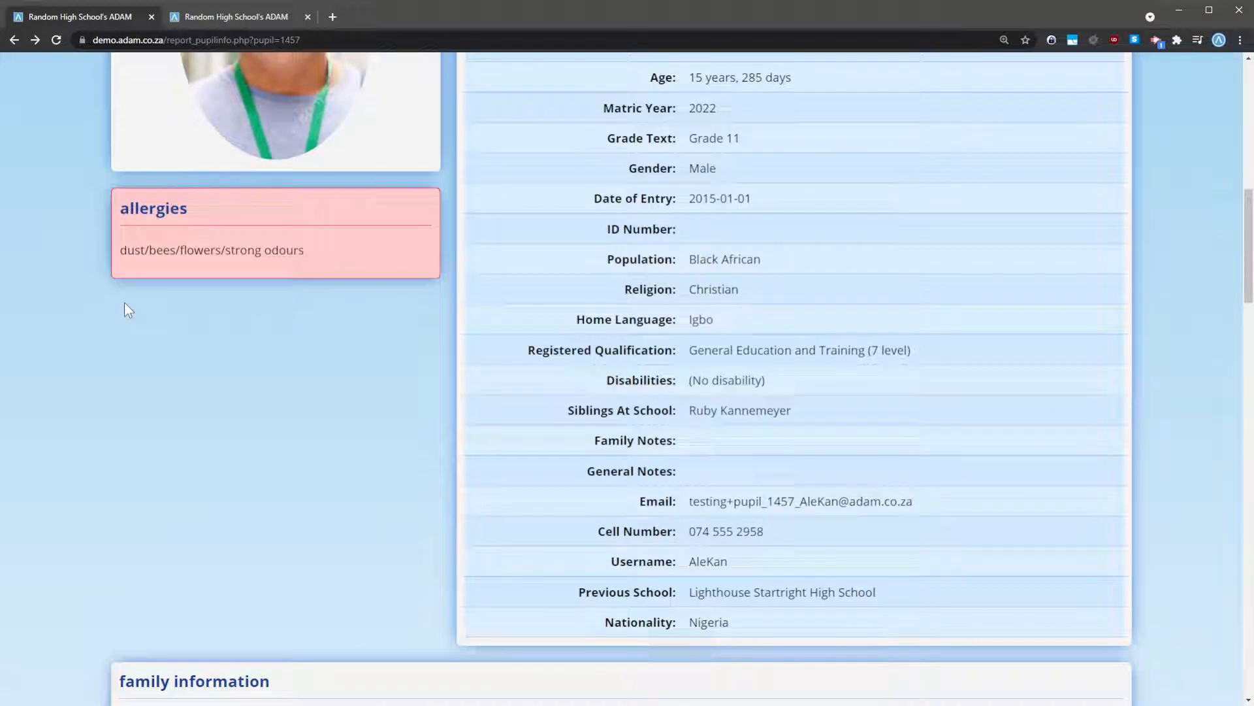
In the layout editor, add another block at the end of the page and give it the heading Timetable
click(218, 18)
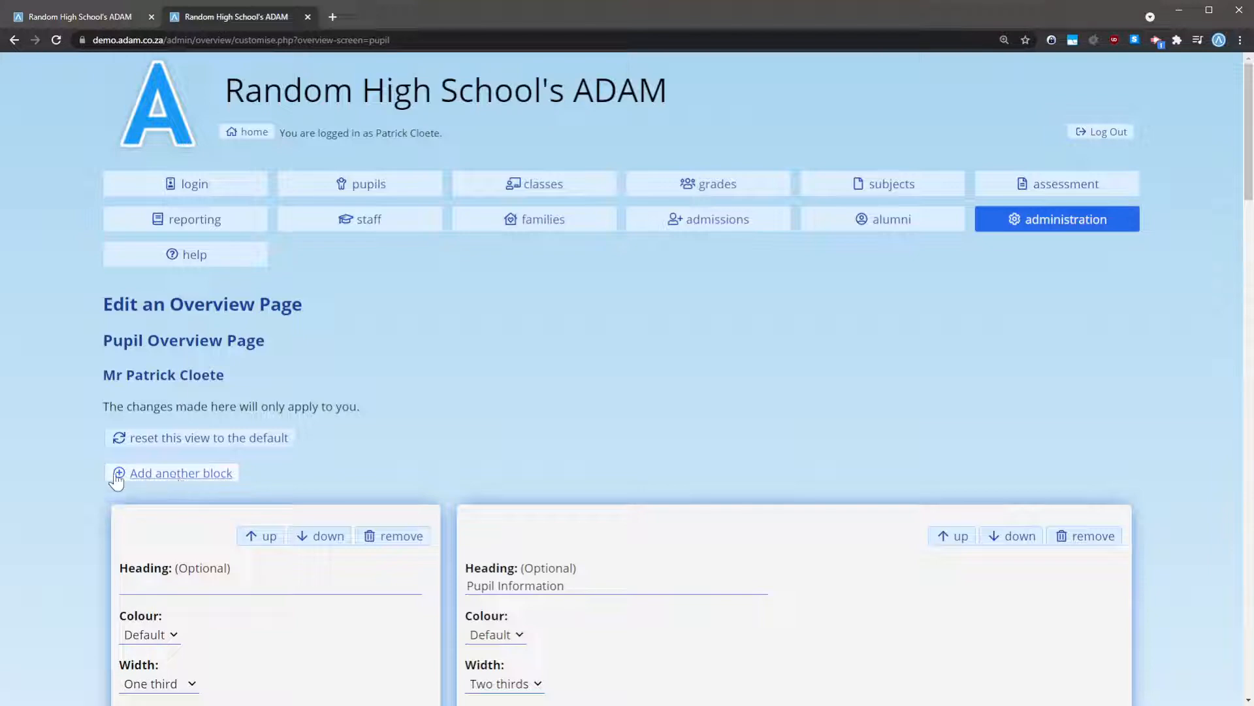
drag(1246, 131, 1202, 614)
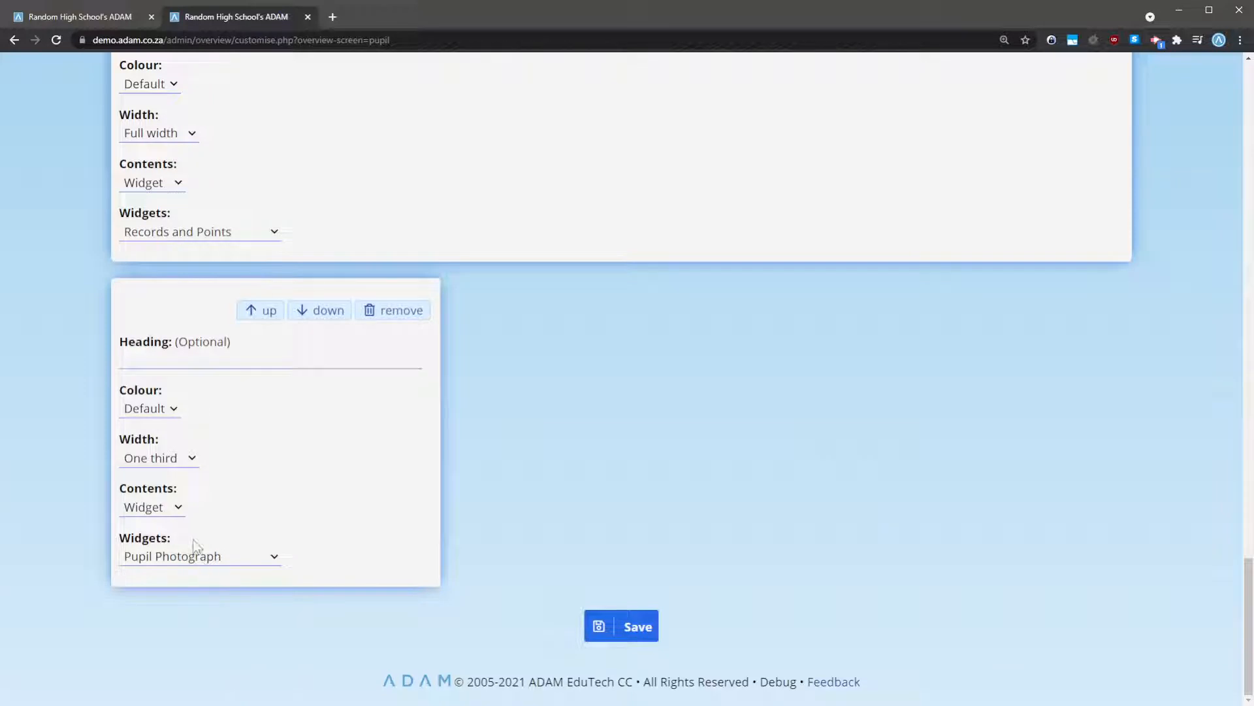
click(143, 354)
text(Timetable)
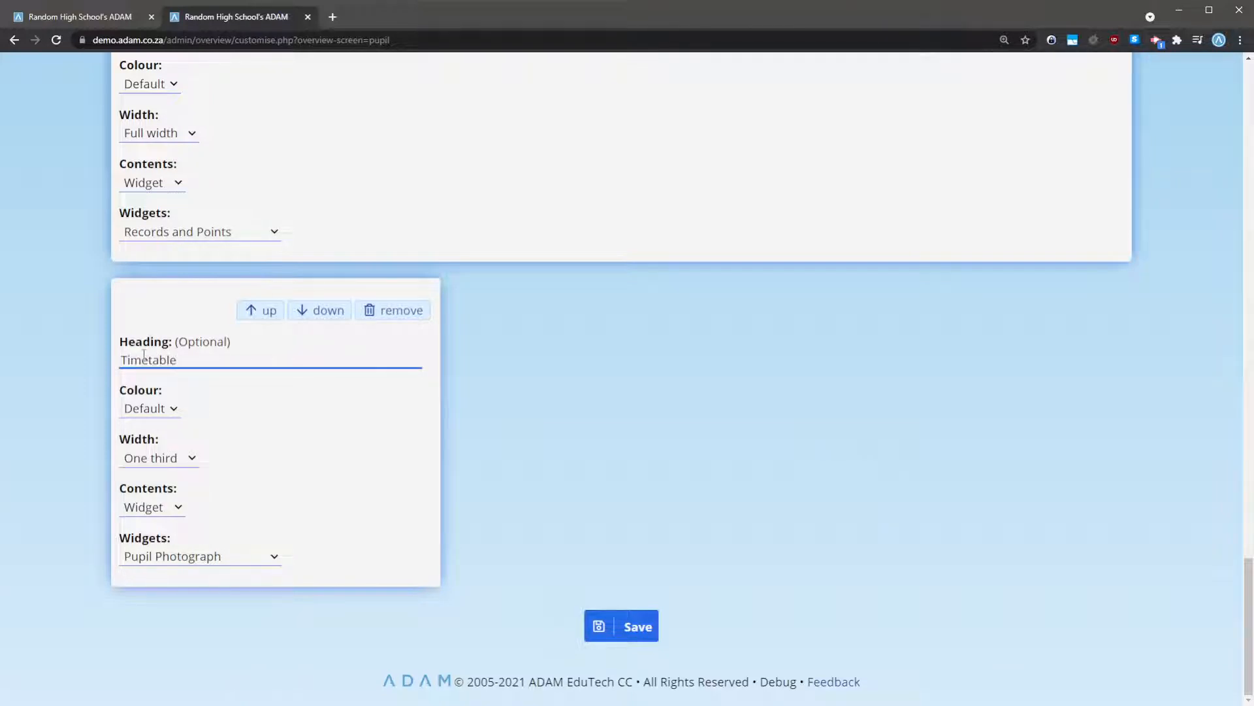
Set the Timetable block's colour to Yellow and its widget to Timetable, keeping the One third width and Widget contents
click(131, 413)
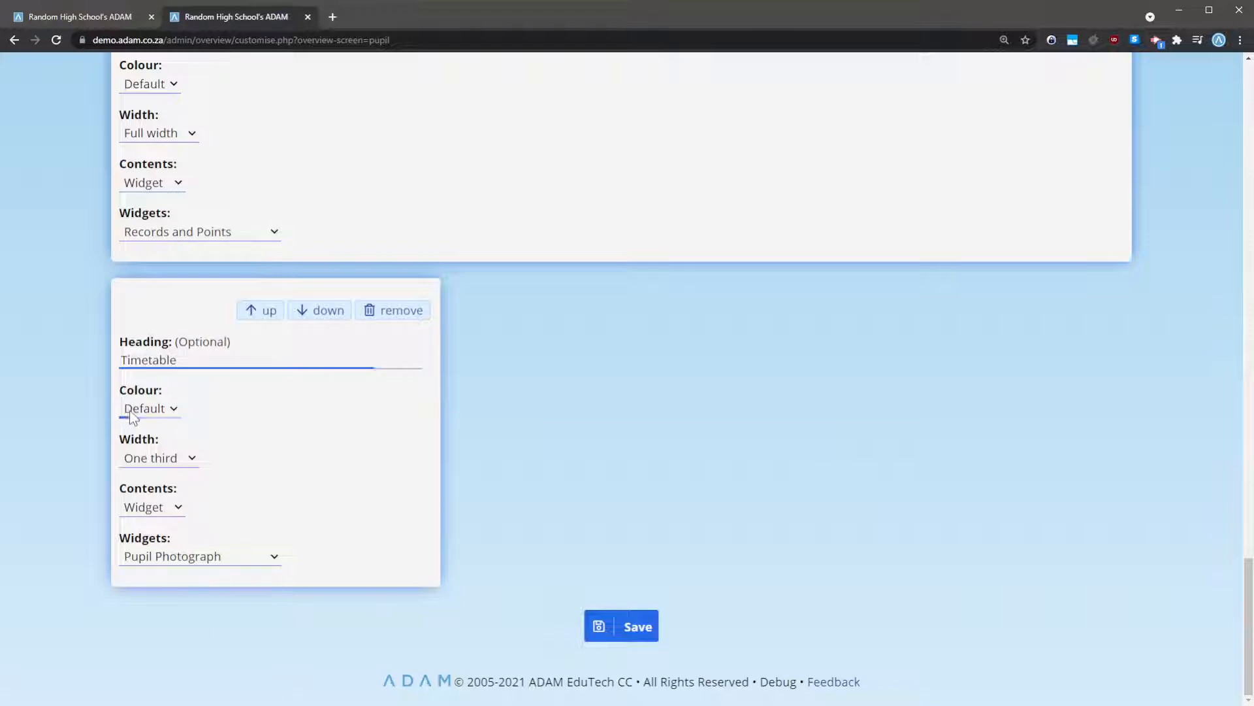
click(152, 457)
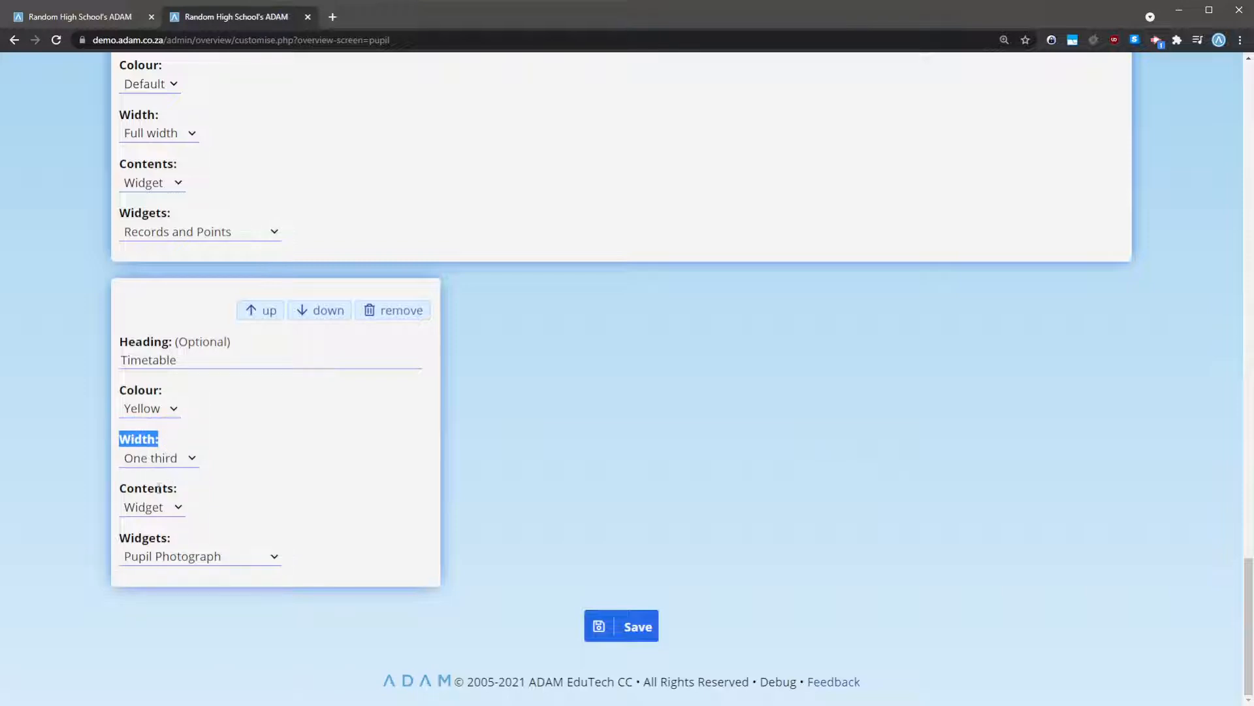
drag(129, 486, 168, 488)
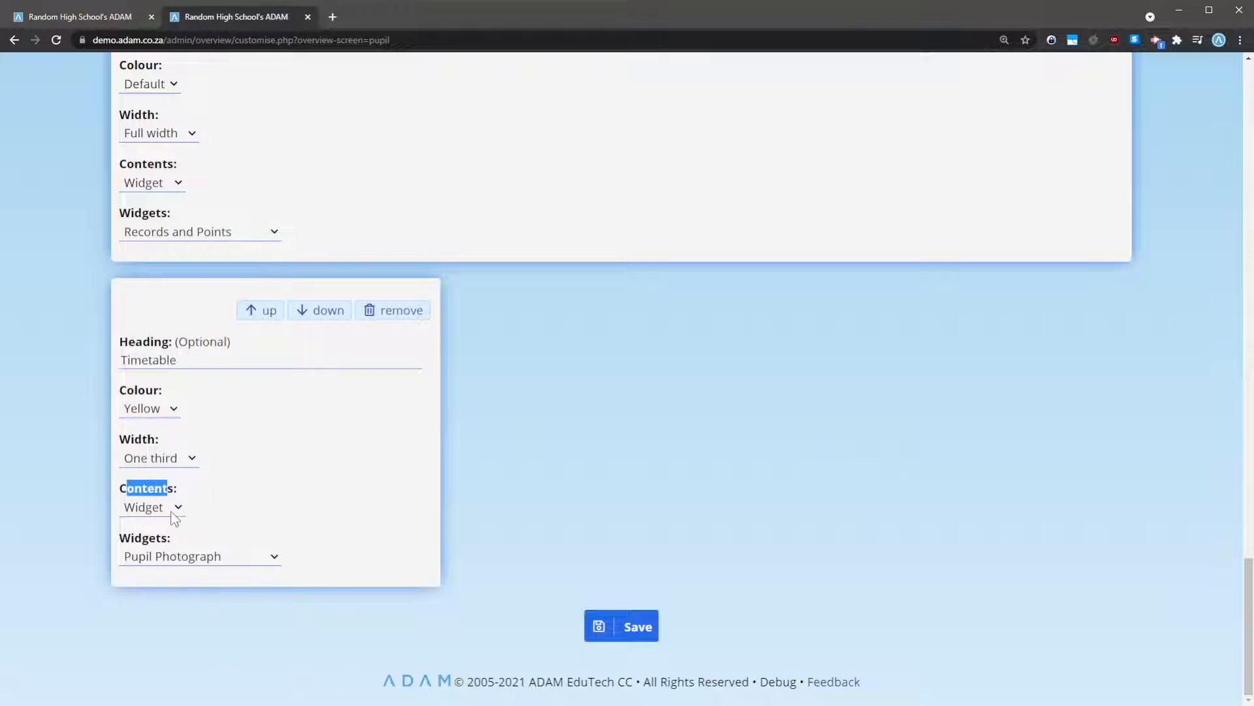
click(248, 556)
key(t)
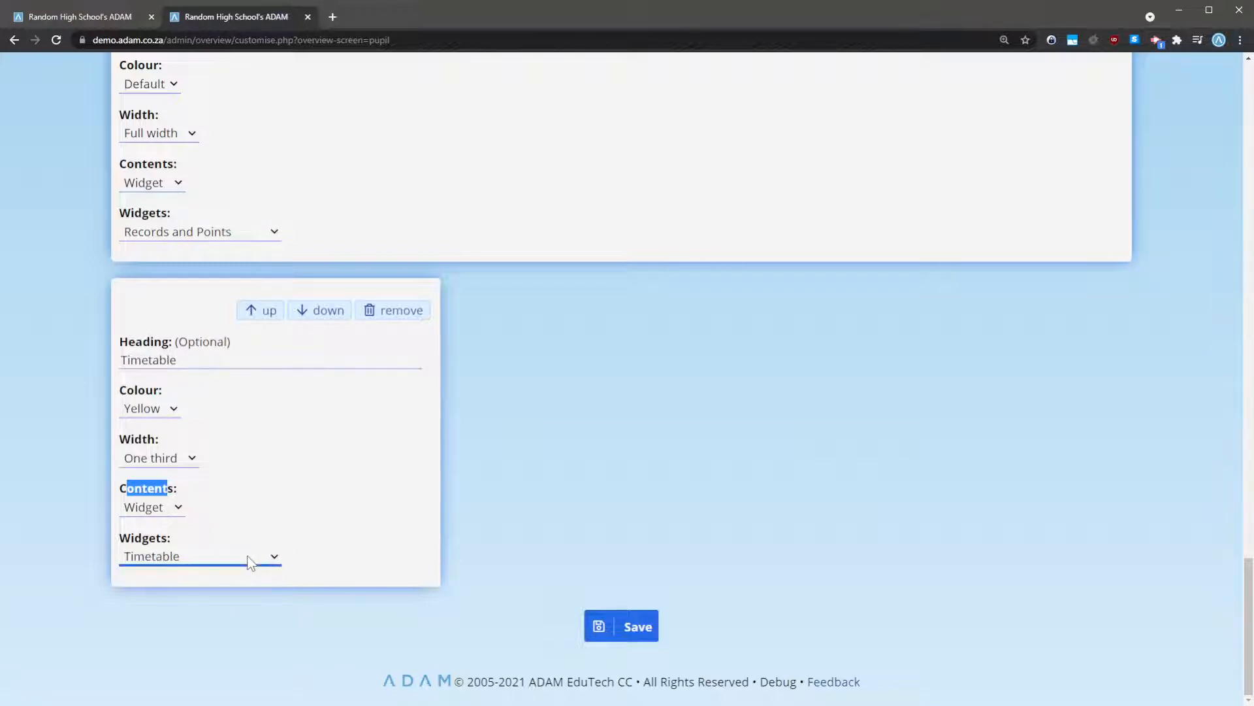
click(316, 501)
Move the Timetable block up past Records and Points, Previous Reports and Current Period's Marks
scroll(350, 532, up, 10)
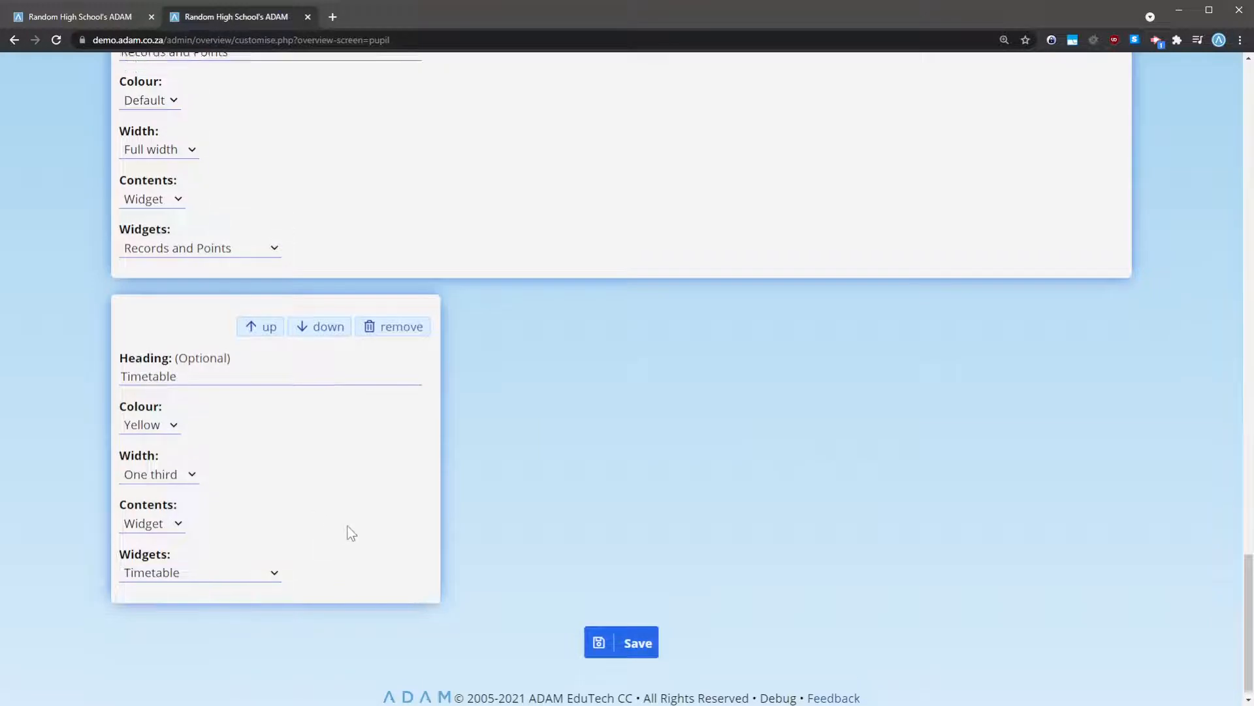
scroll(349, 532, up, 12)
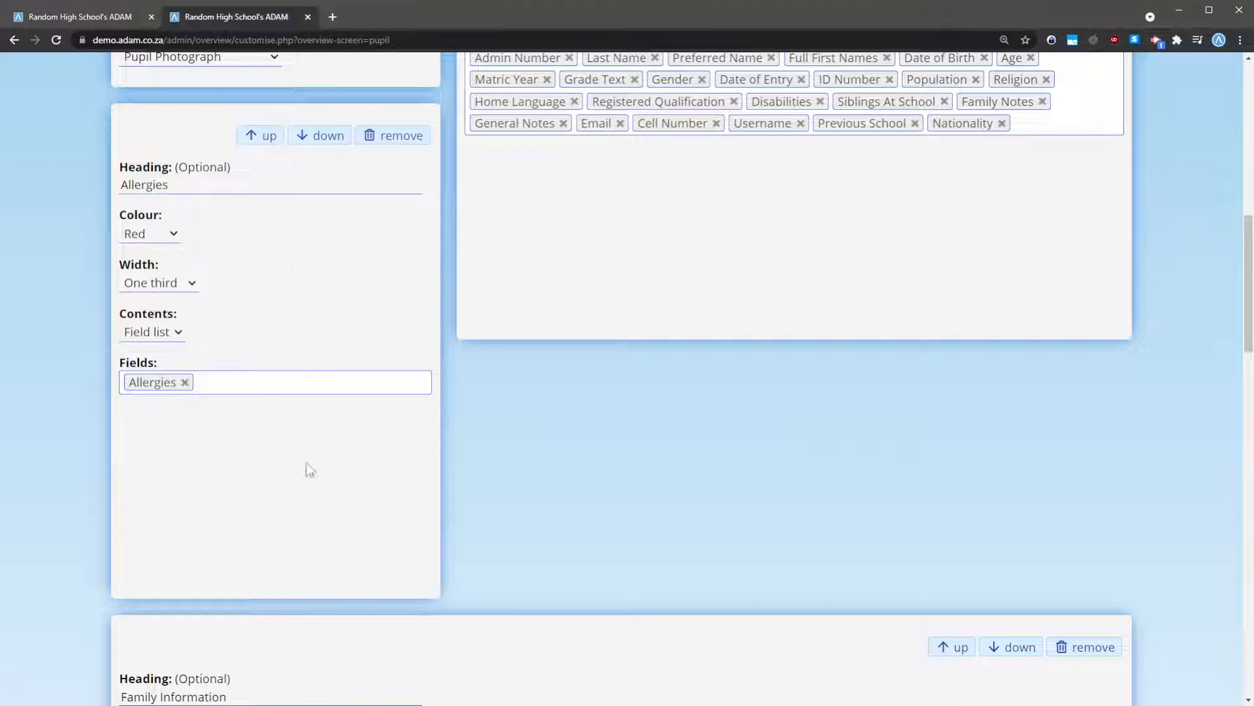
scroll(603, 294, up, 4)
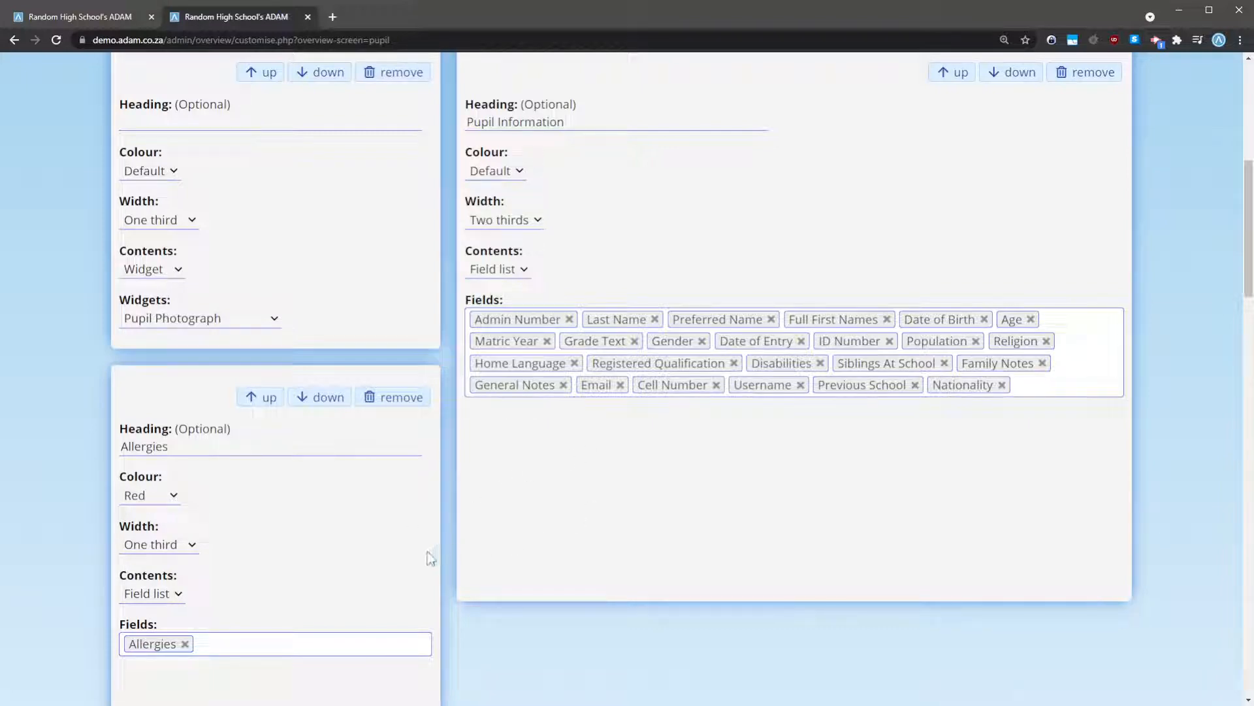
scroll(425, 554, down, 15)
scroll(419, 571, down, 10)
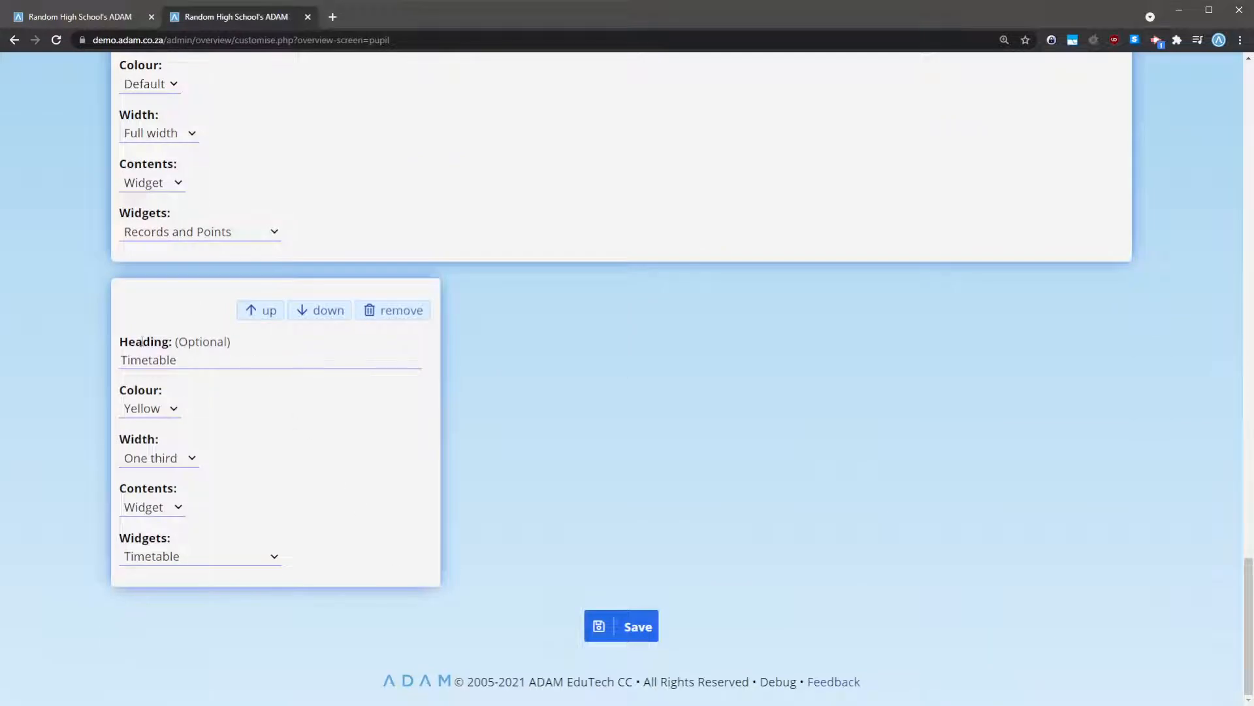
click(262, 311)
scroll(803, 437, up, 6)
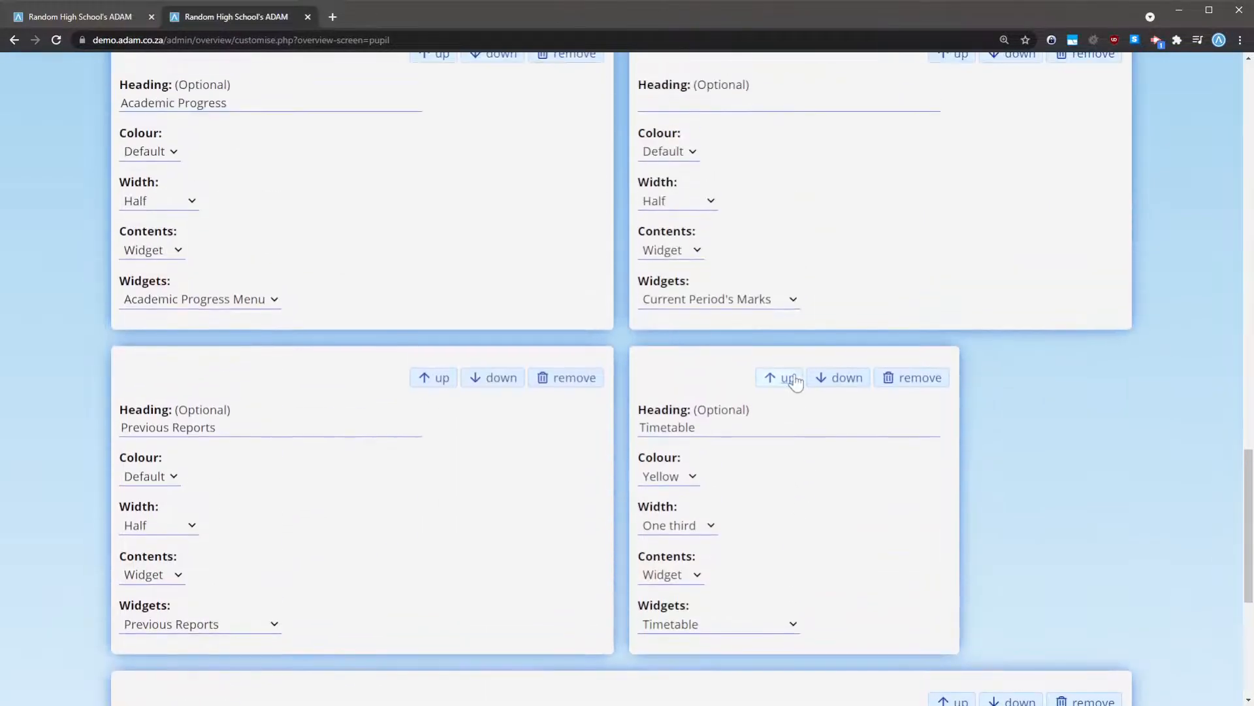
click(787, 377)
click(270, 379)
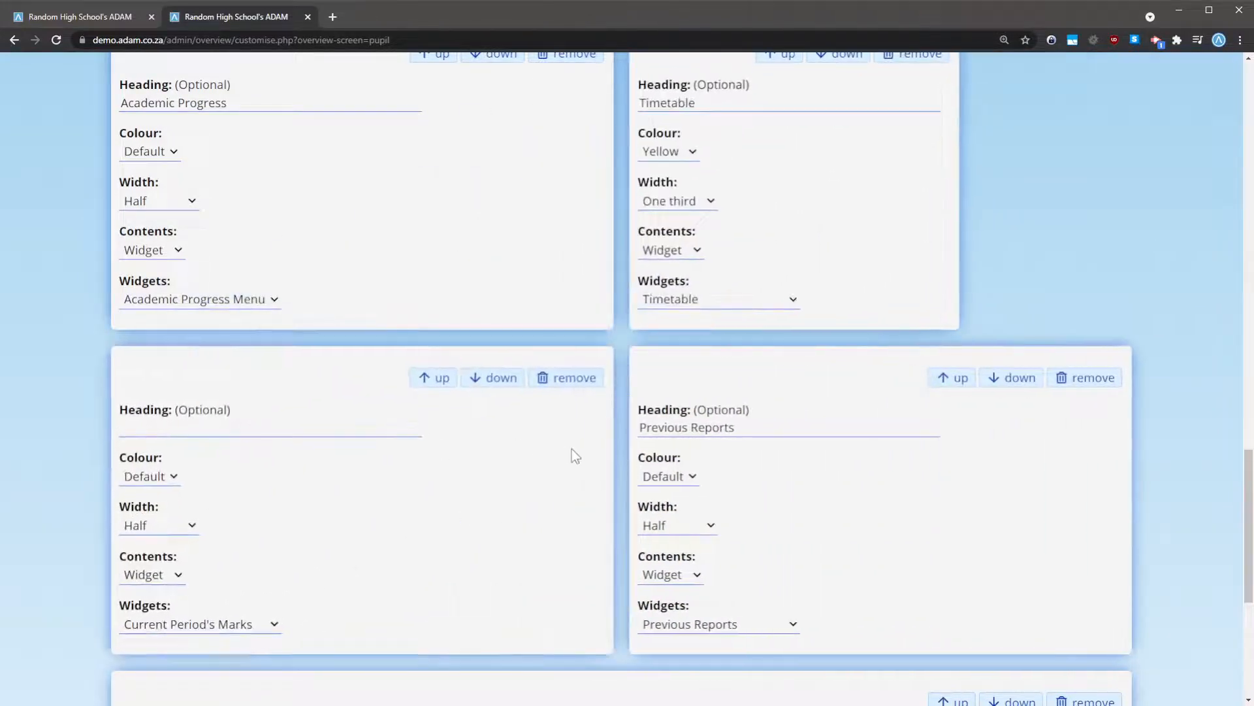
Move the Timetable block further up past Academic Progress and Family Information, so it directly follows the Allergies block
scroll(653, 458, up, 4)
click(786, 316)
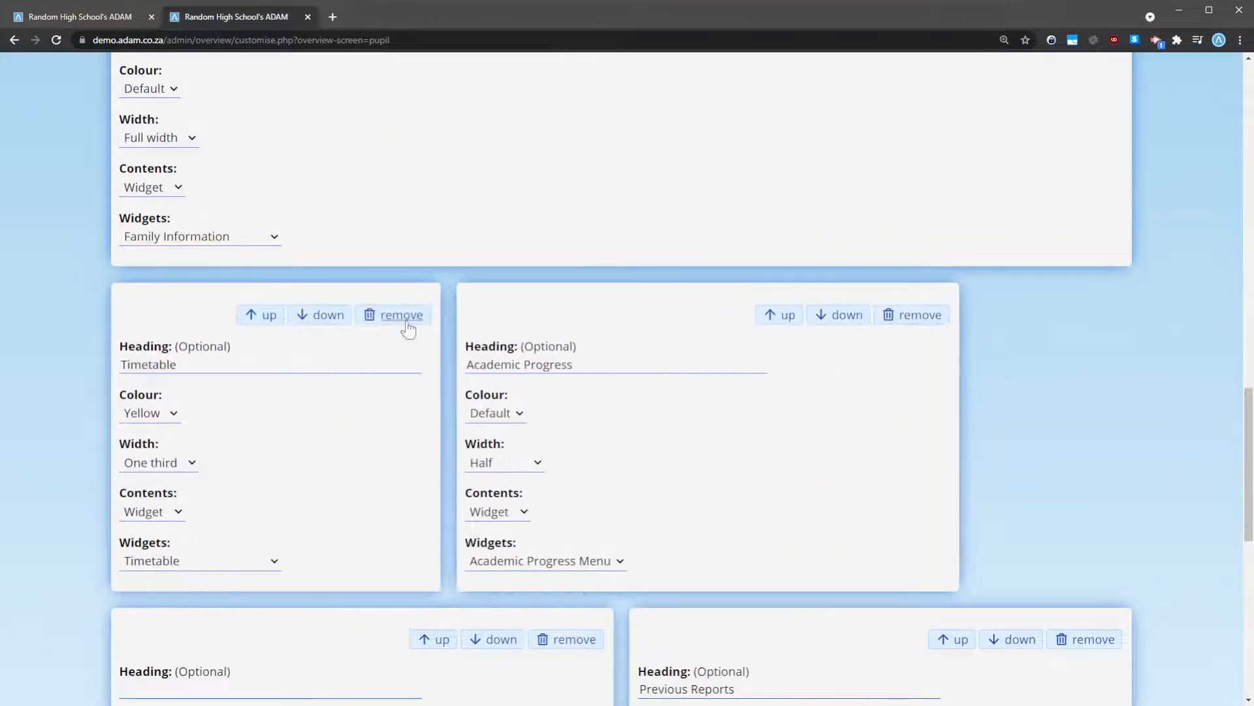
scroll(588, 457, up, 3)
scroll(265, 512, up, 1)
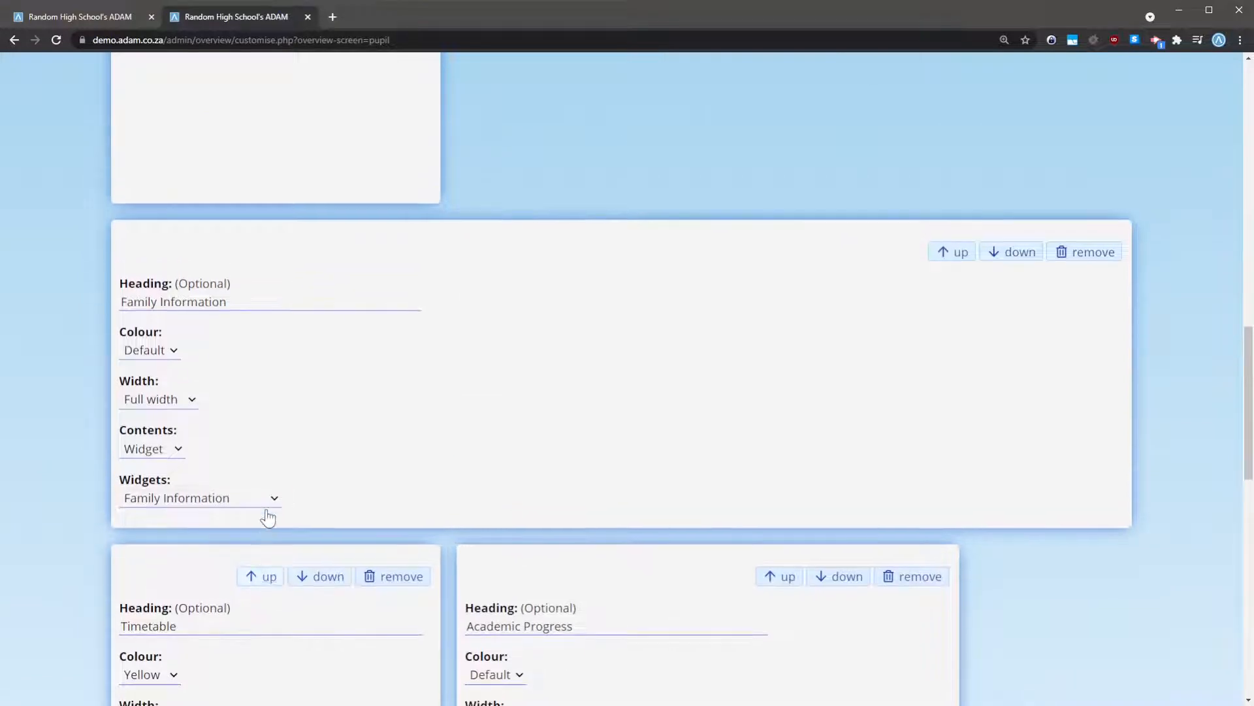
click(250, 578)
scroll(656, 430, up, 8)
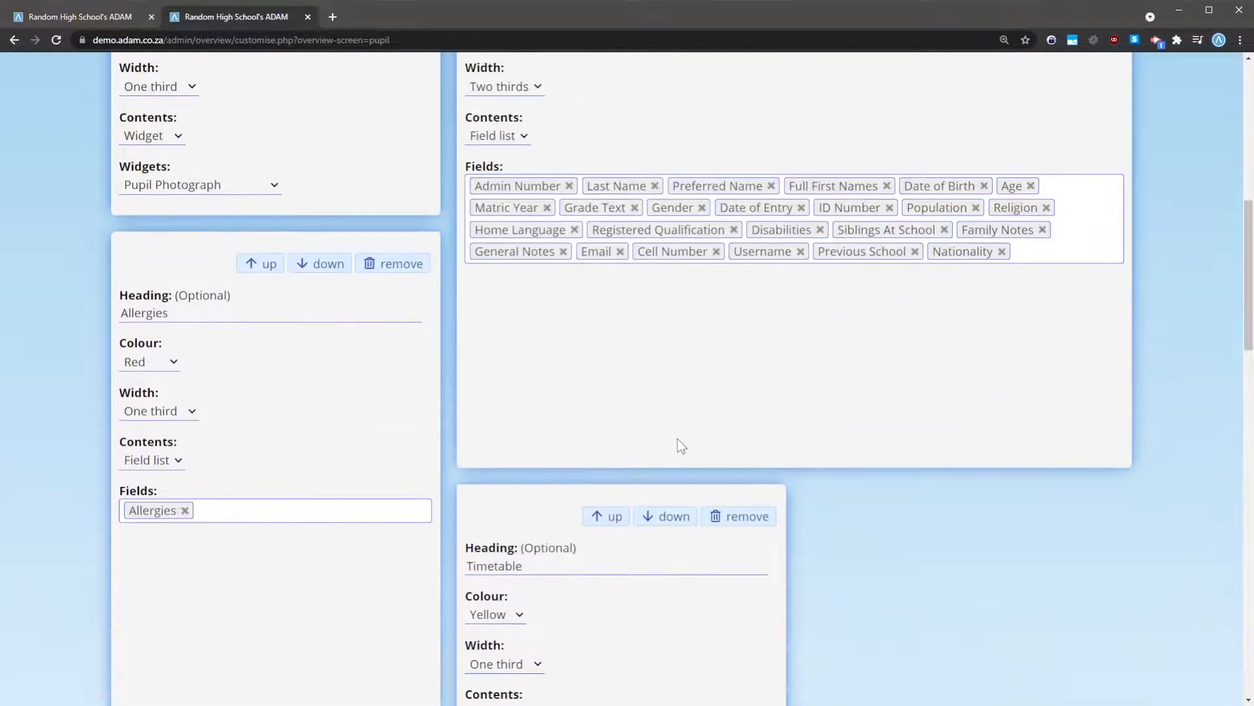
Try the Timetable block ahead of the Allergies block, and return it to its place after Allergies
click(611, 516)
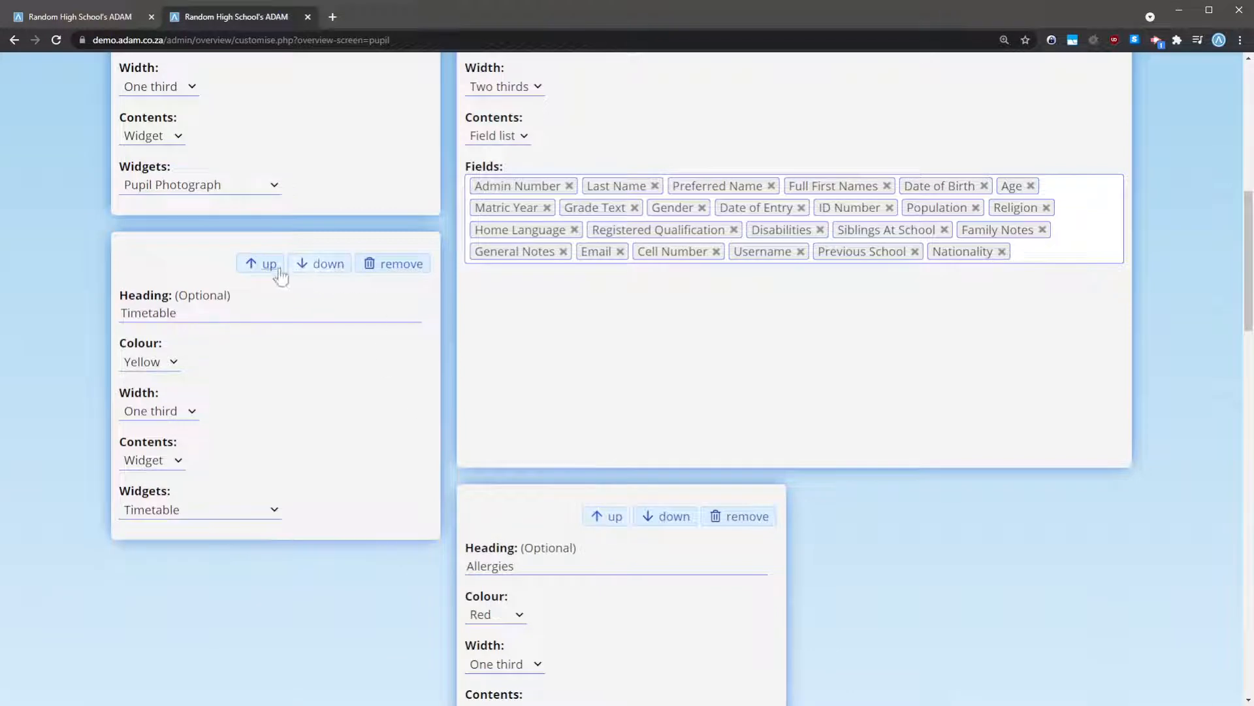
drag(476, 566, 514, 565)
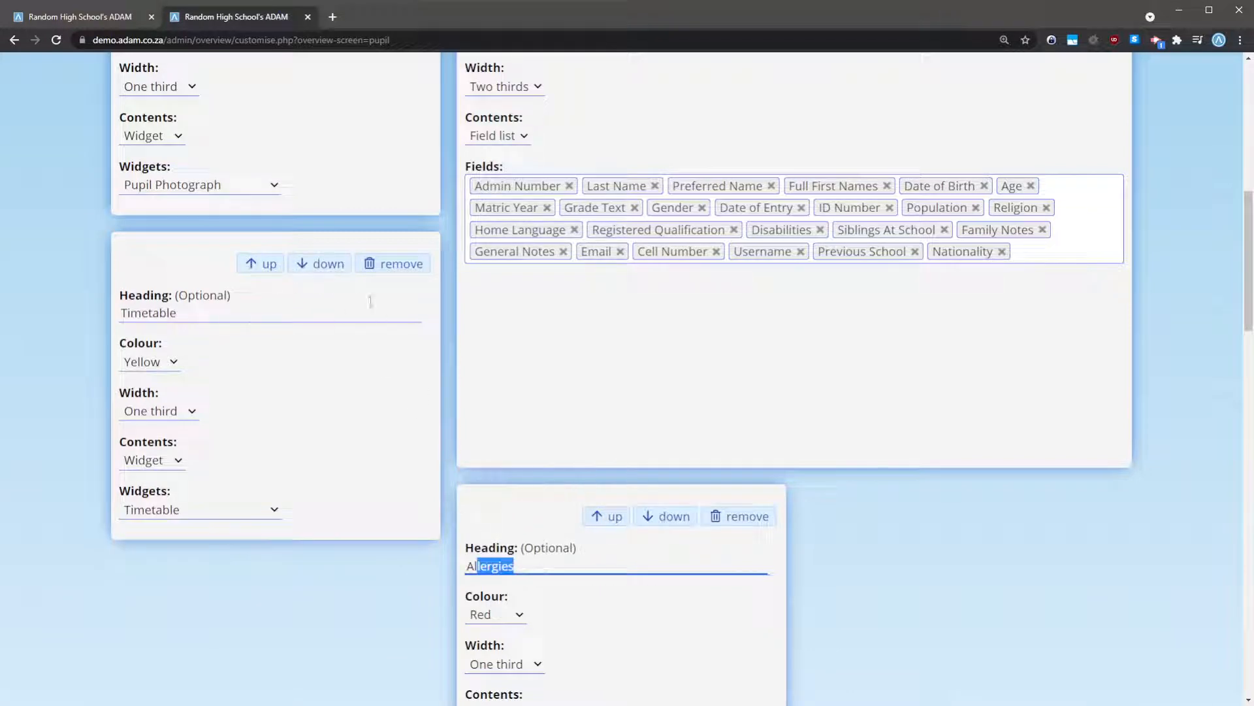
click(320, 266)
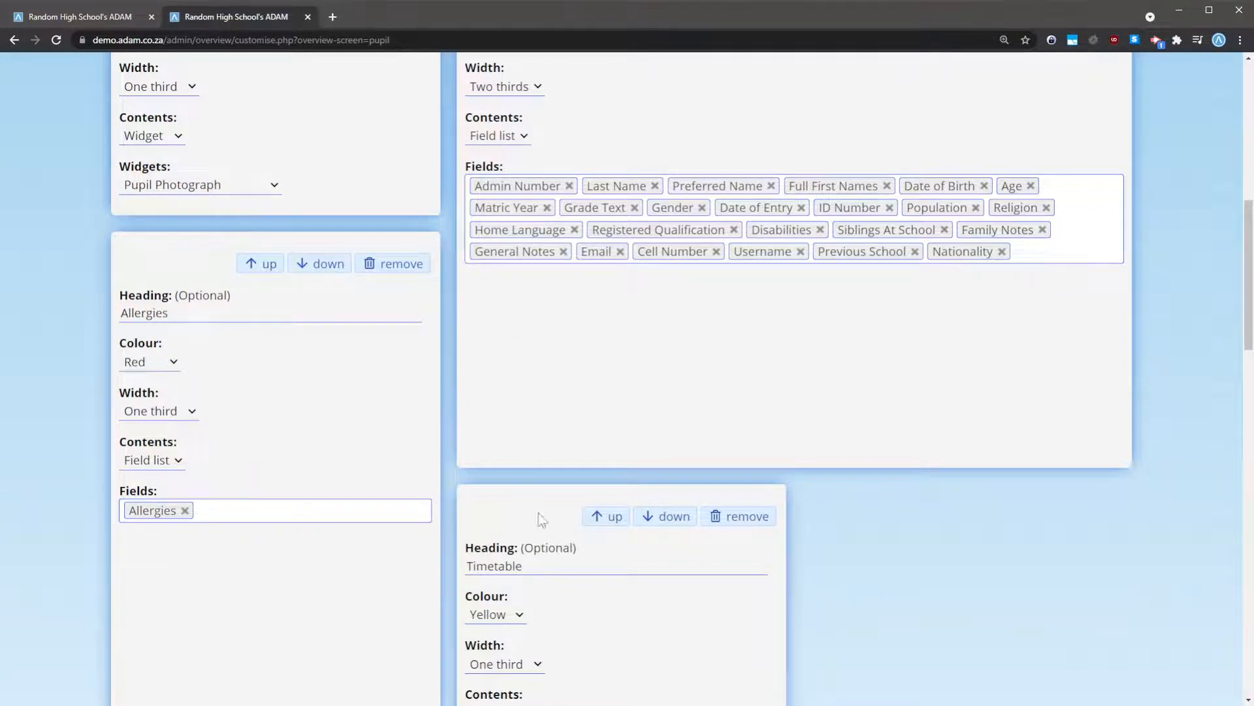
scroll(541, 519, down, 3)
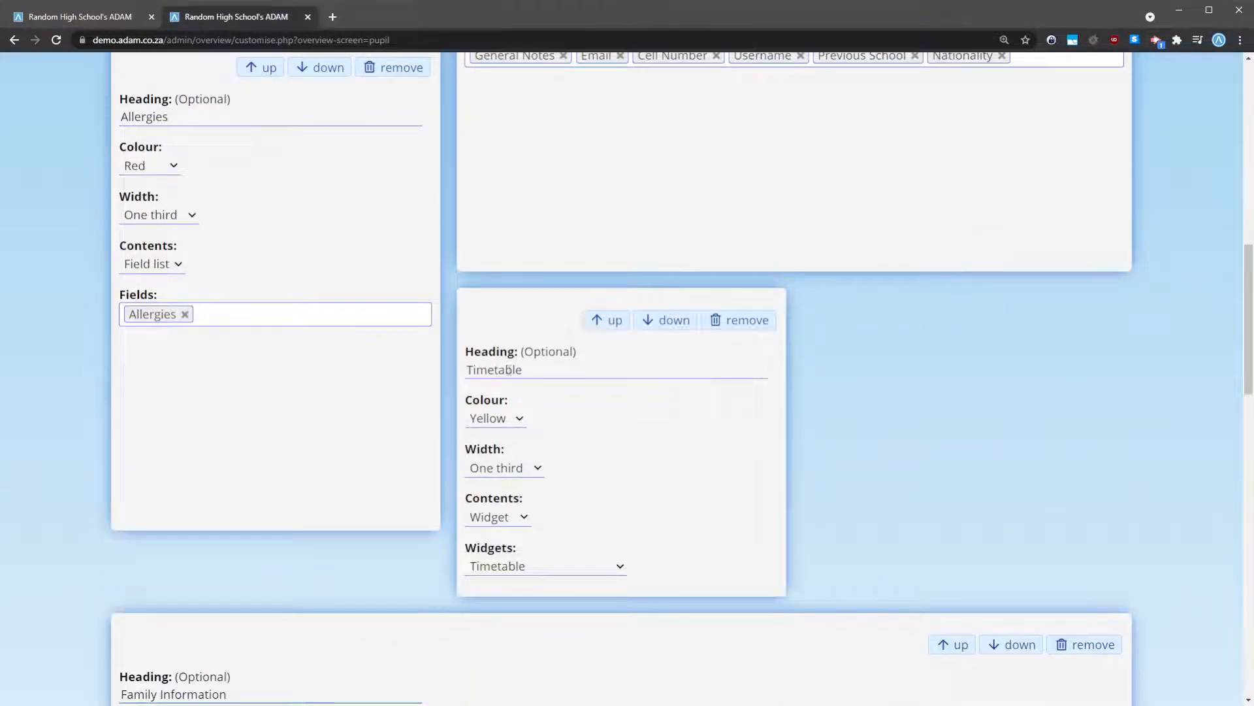
Check the space below allergies on the pupil's overview page, then swap the Timetable and Allergies blocks in the editor and swap them back
click(82, 20)
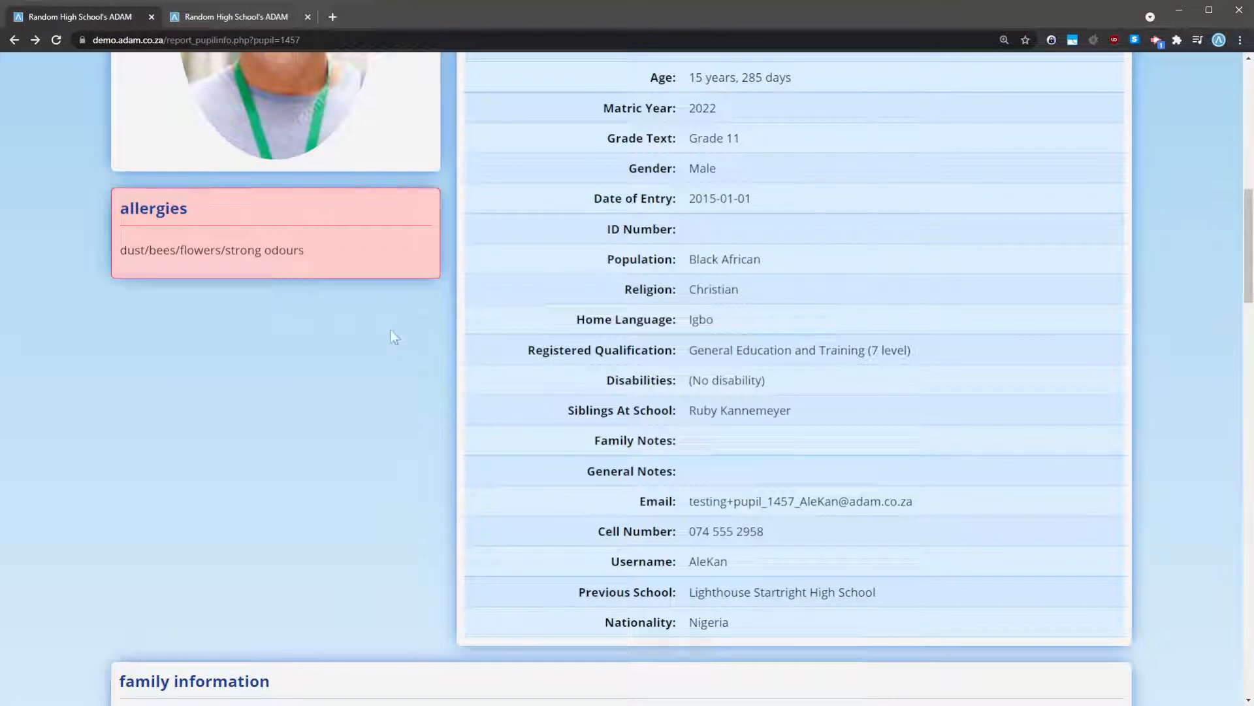
click(213, 17)
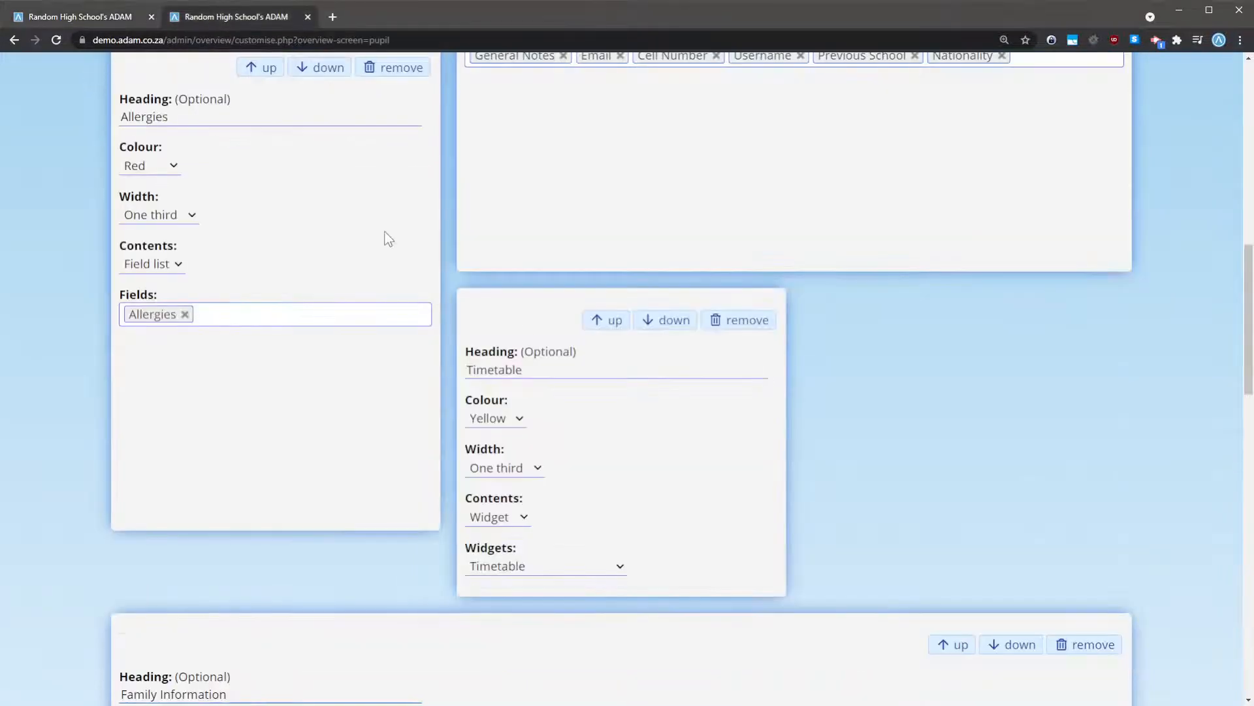
click(599, 324)
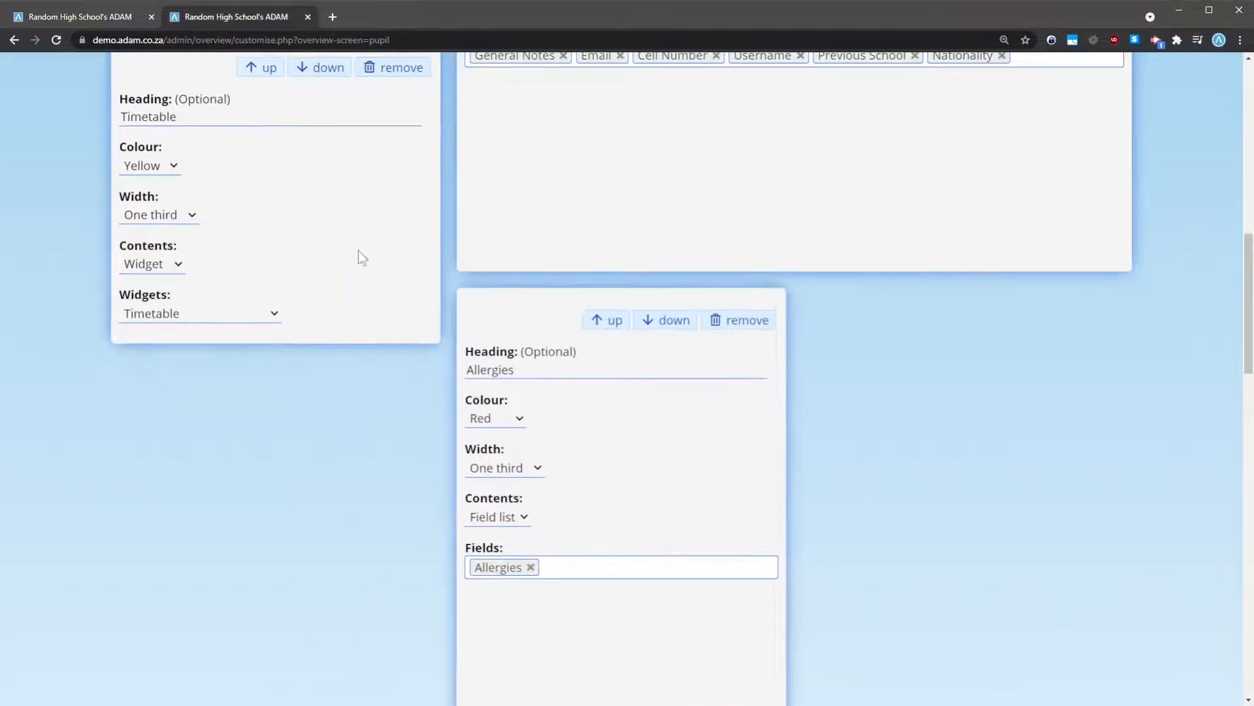
click(298, 67)
drag(515, 371, 460, 374)
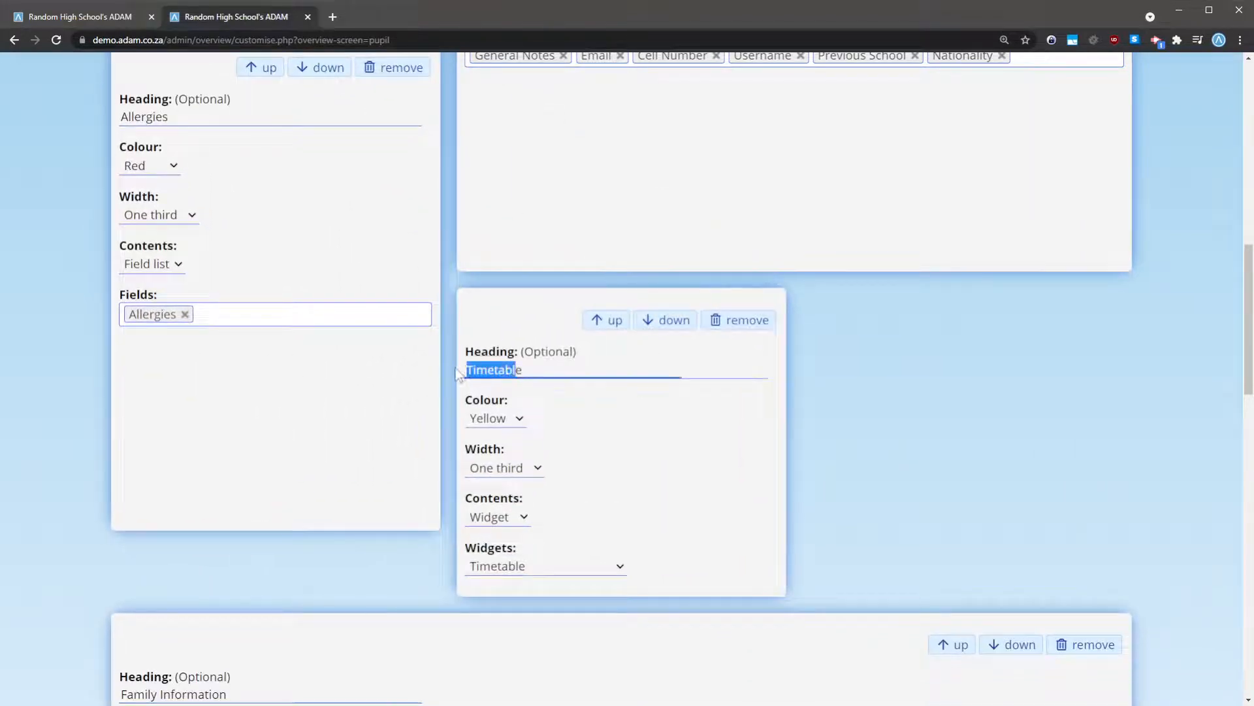
Save the pupil overview layout with the Timetable block placed after Allergies
click(560, 336)
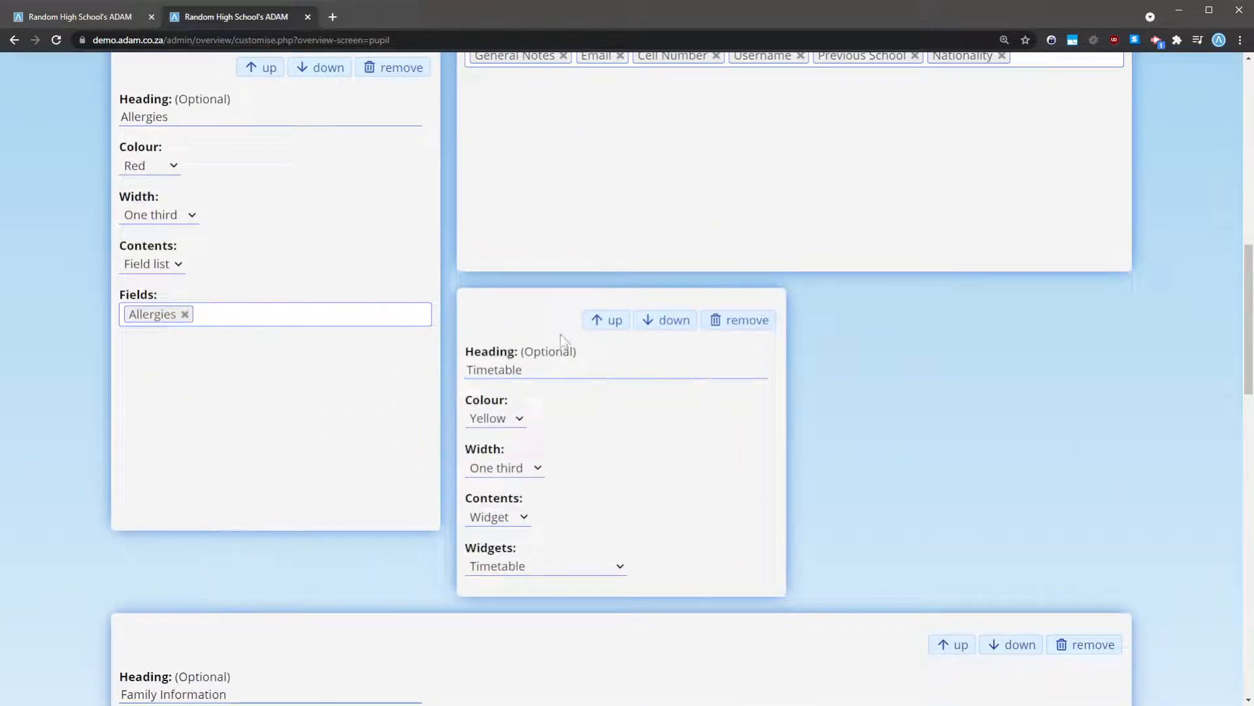
scroll(561, 334, down, 18)
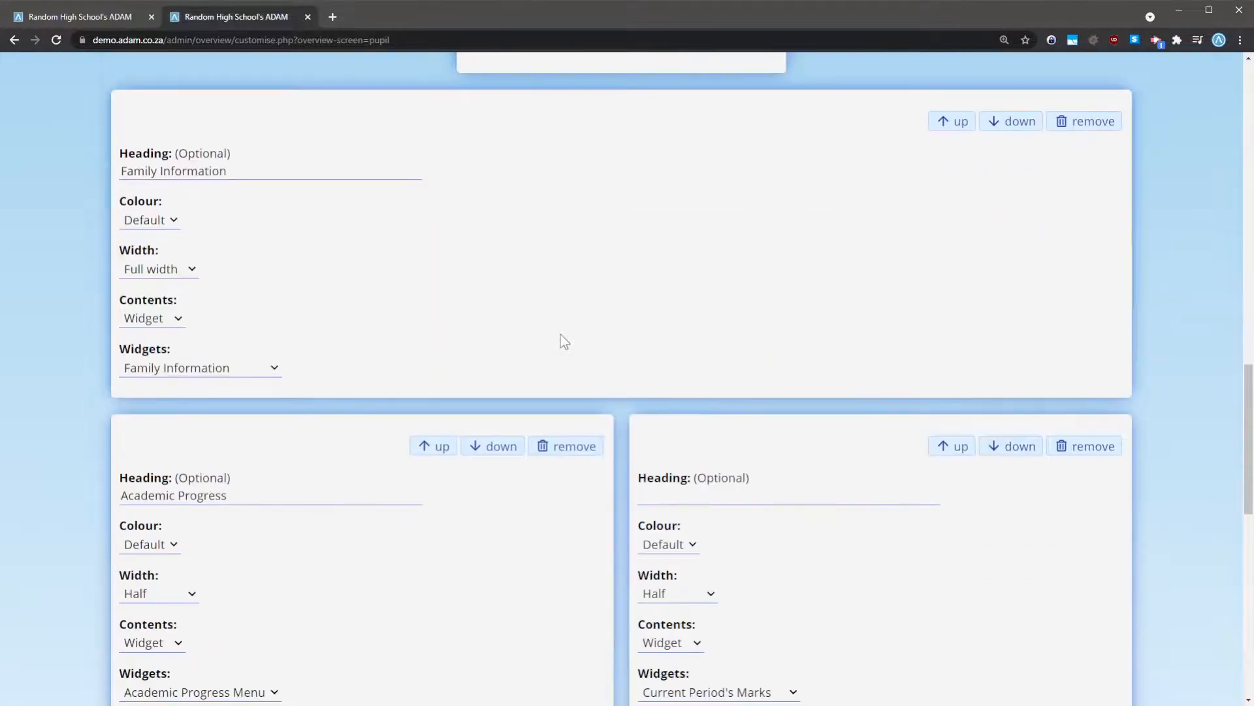
click(620, 630)
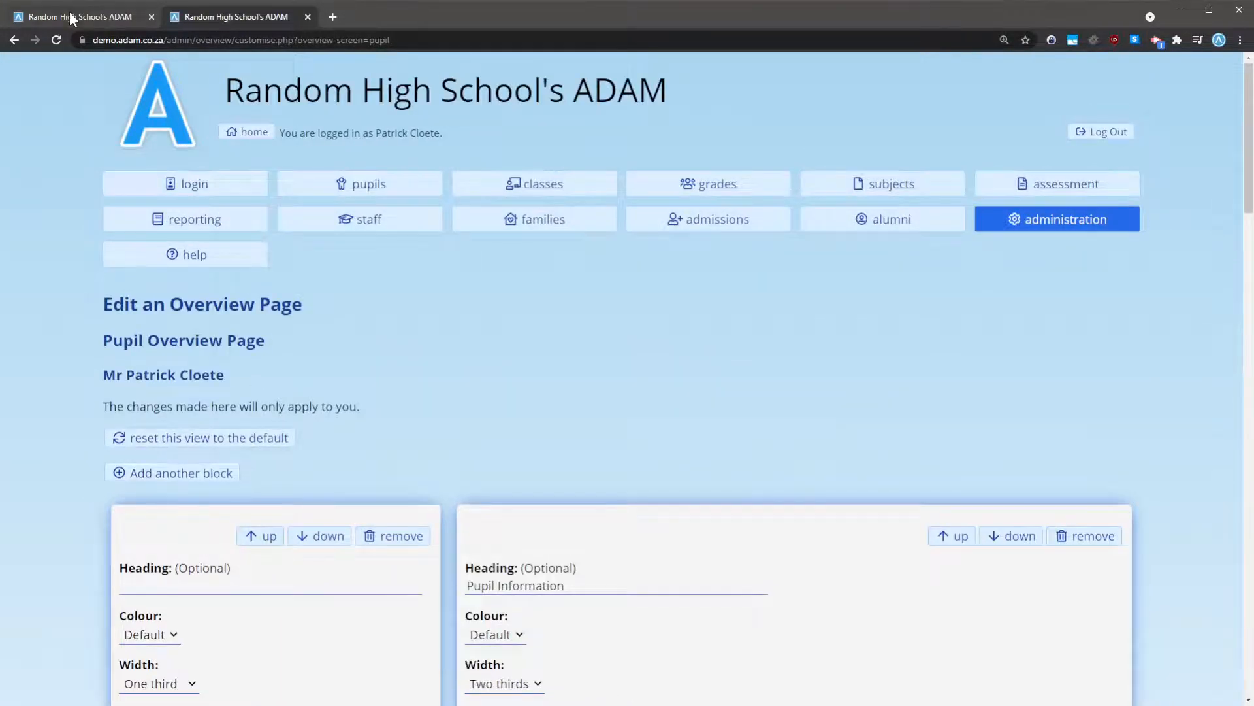
Reload the pupil's overview page and check the timetable block beneath allergies
click(69, 10)
scroll(157, 65, up, 8)
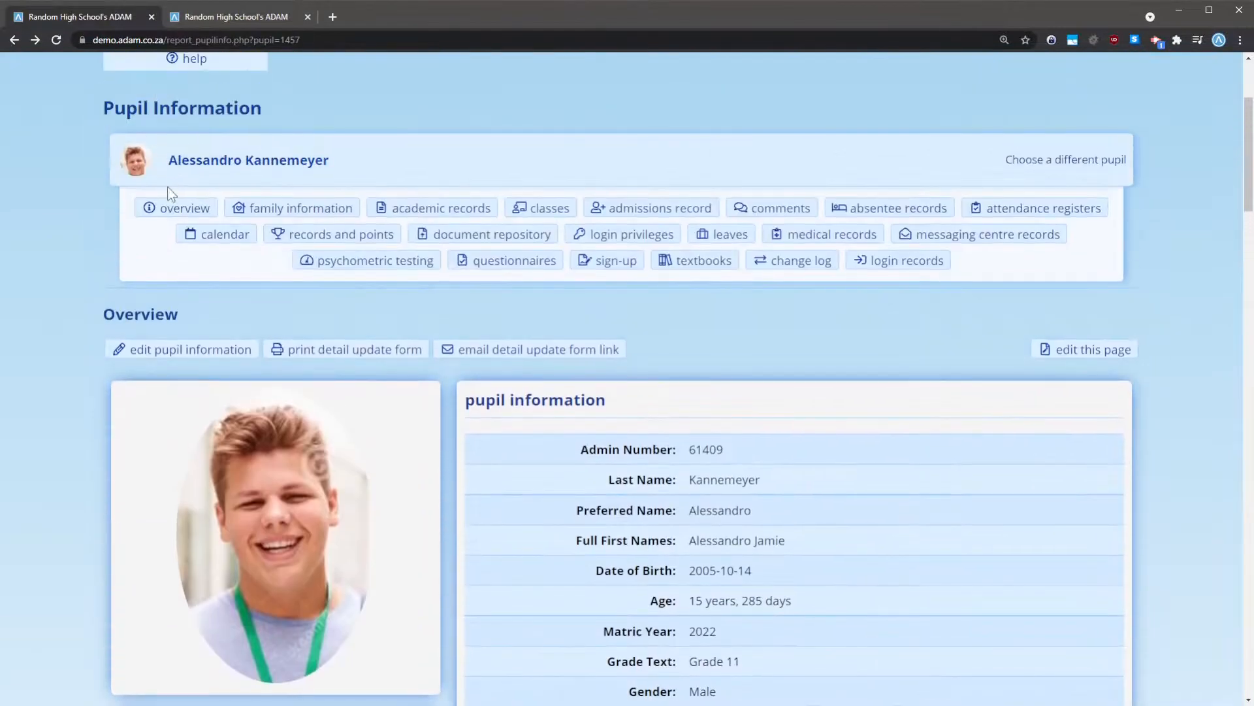
click(165, 209)
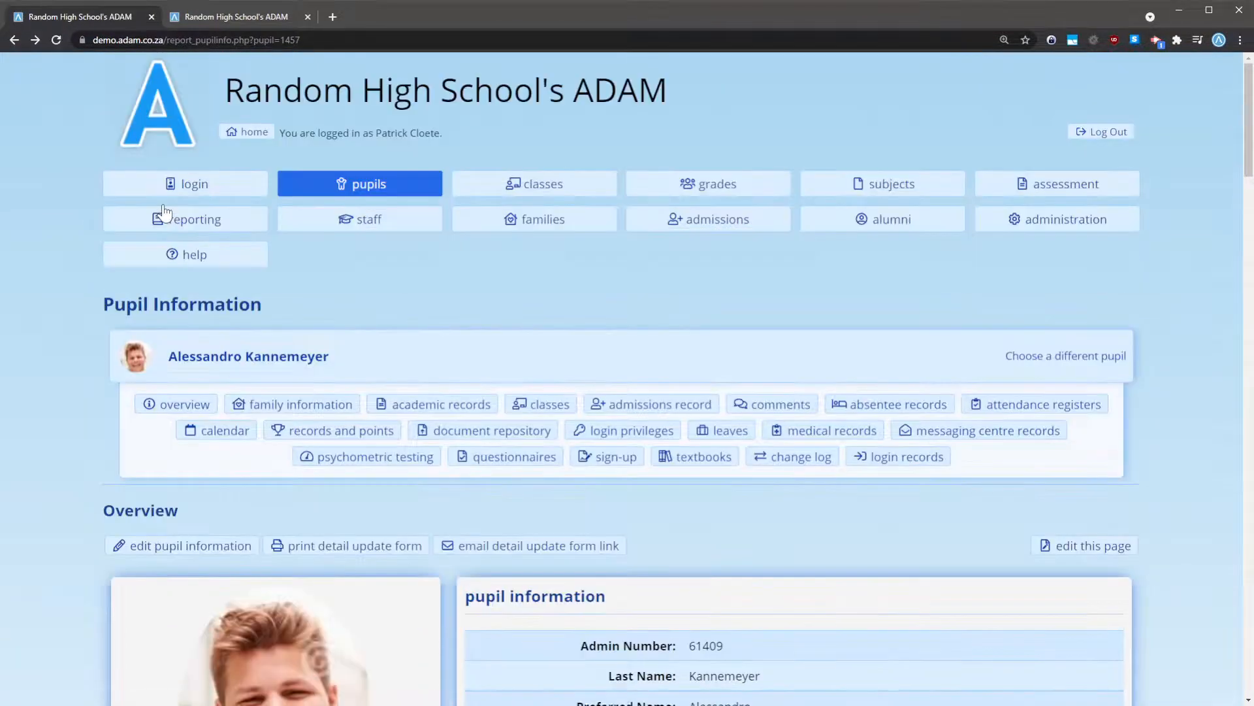
scroll(164, 212, down, 8)
scroll(165, 213, down, 5)
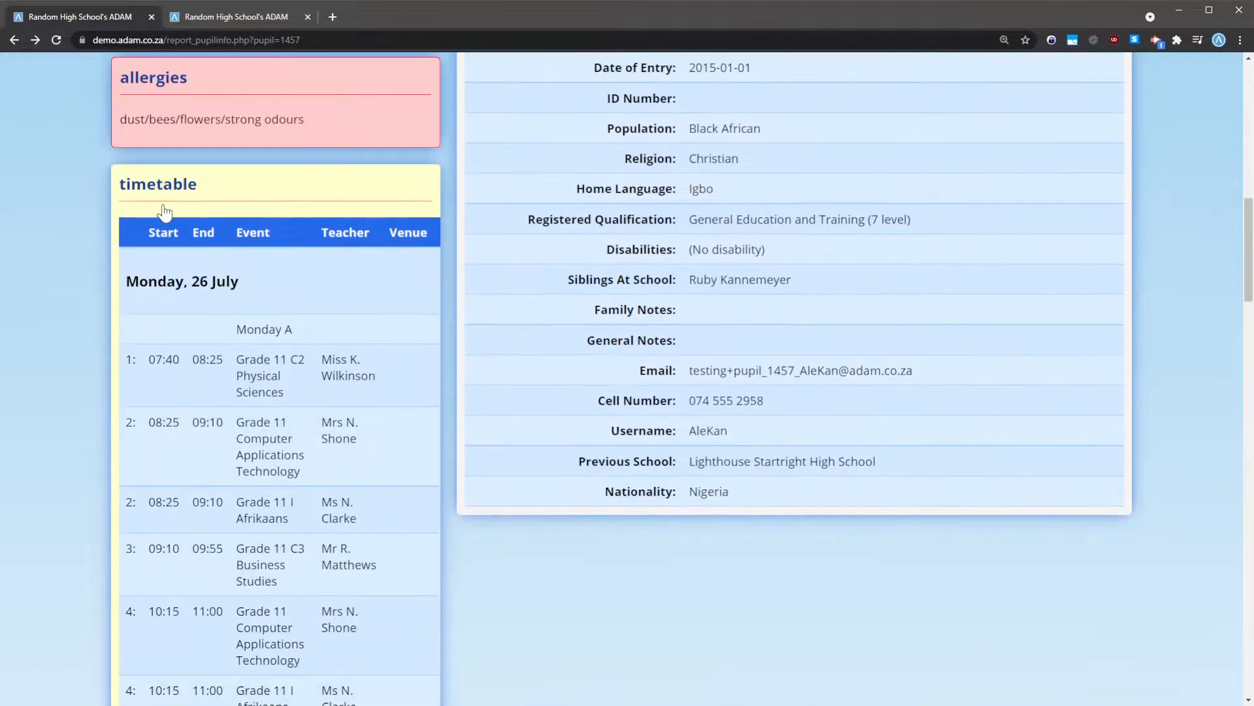
drag(182, 184, 238, 190)
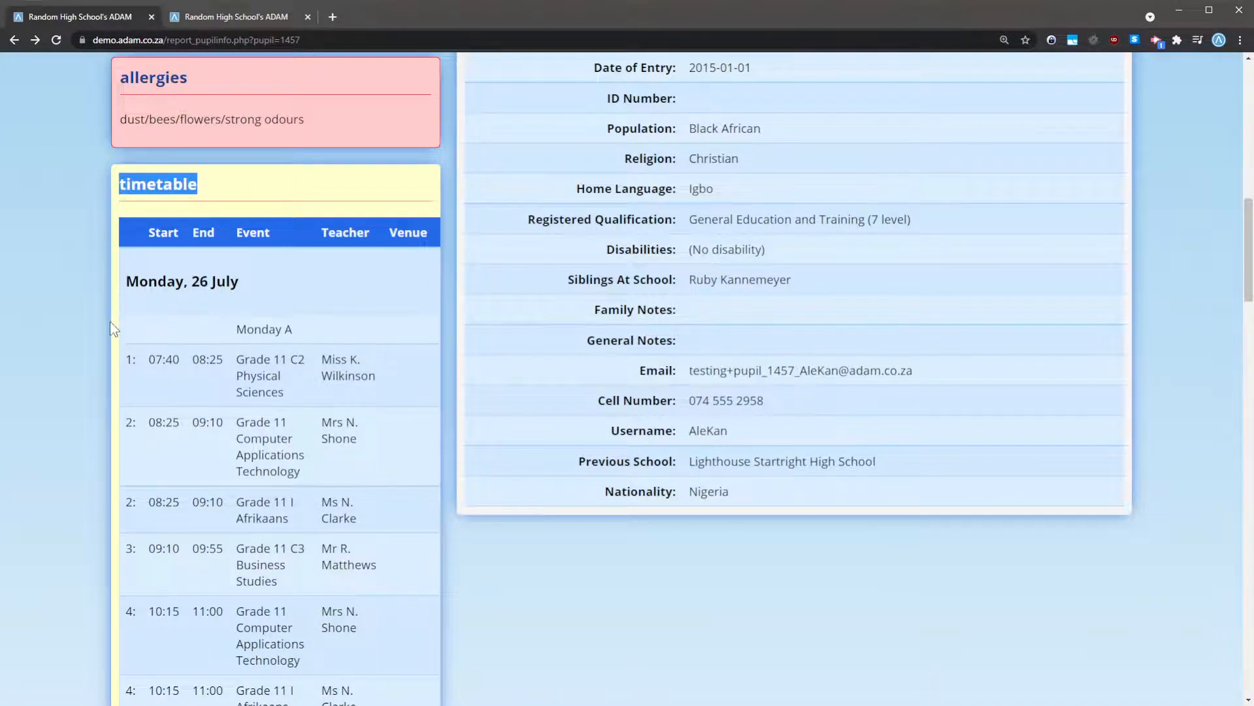
Look over the overview page's timetable and family information blocks, then compare the photograph, allergies and pupil information blocks
scroll(110, 320, down, 5)
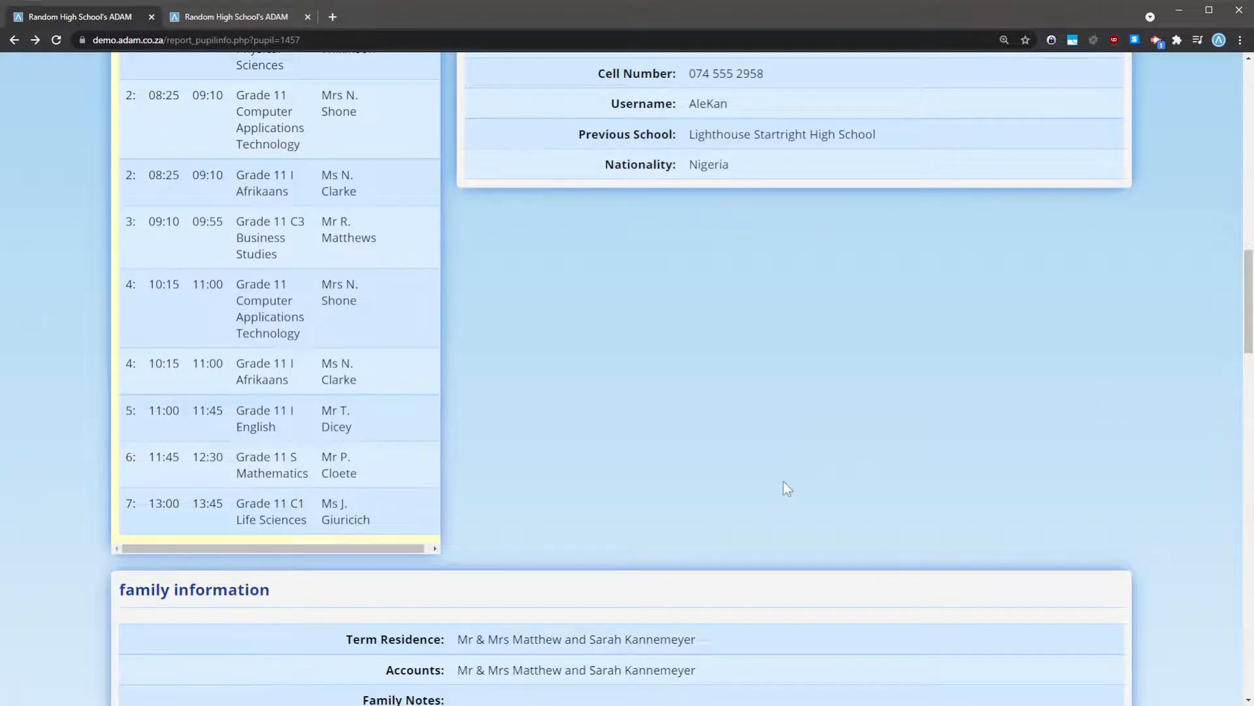
scroll(784, 487, down, 5)
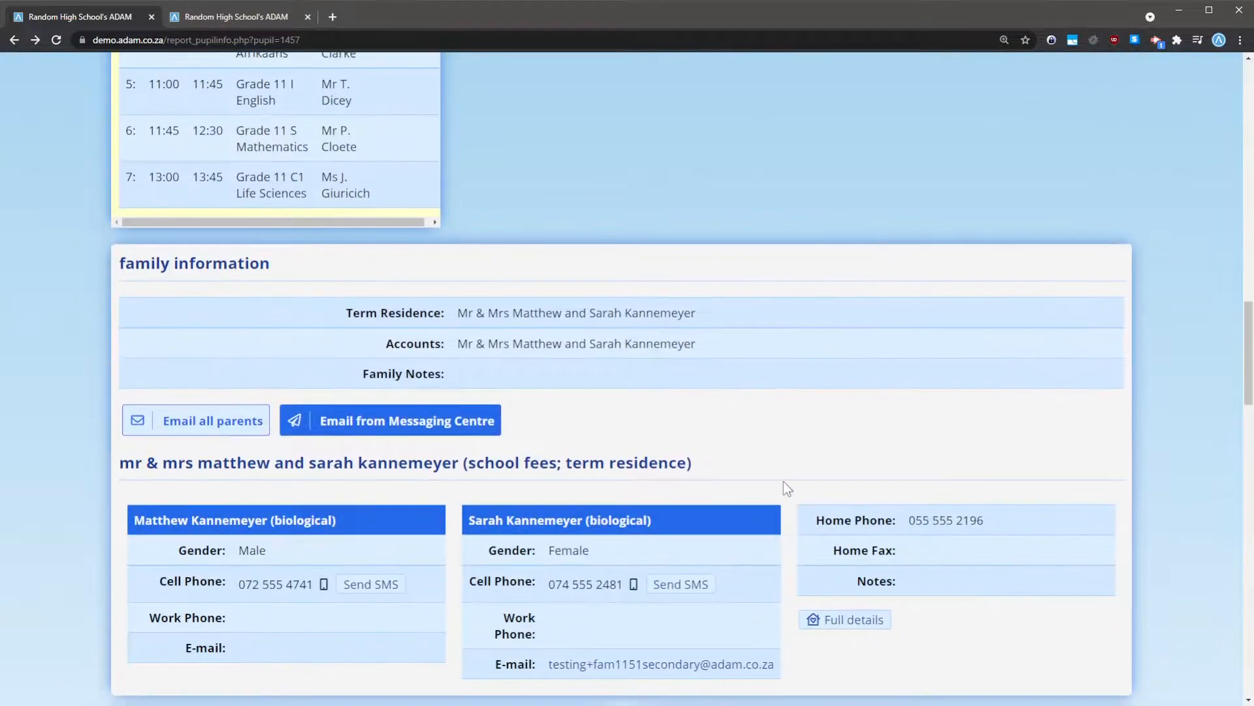
scroll(784, 489, up, 12)
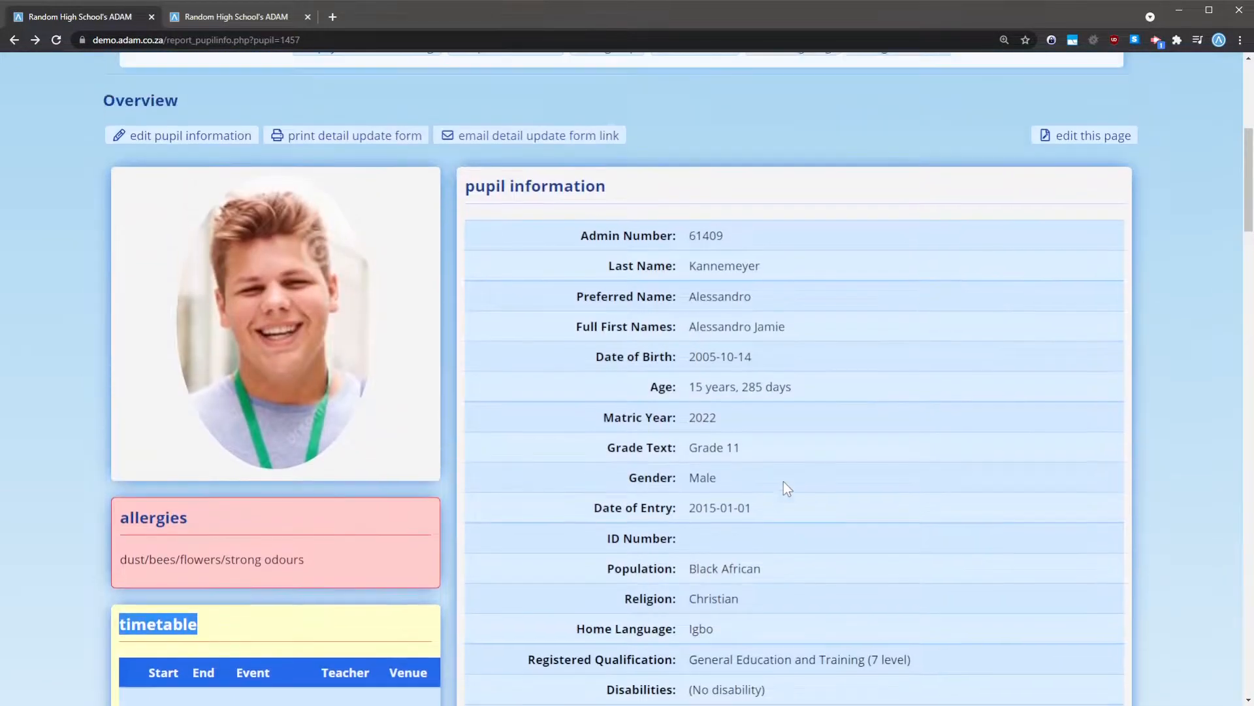
scroll(786, 486, down, 2)
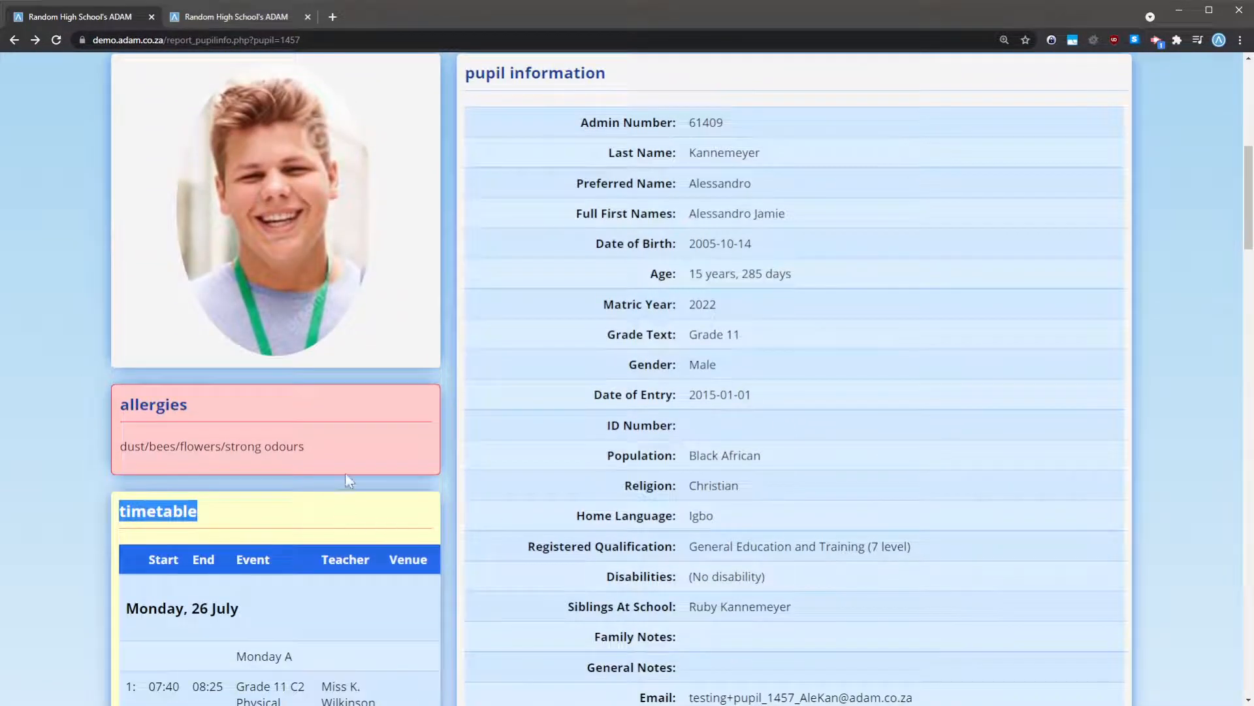
click(339, 514)
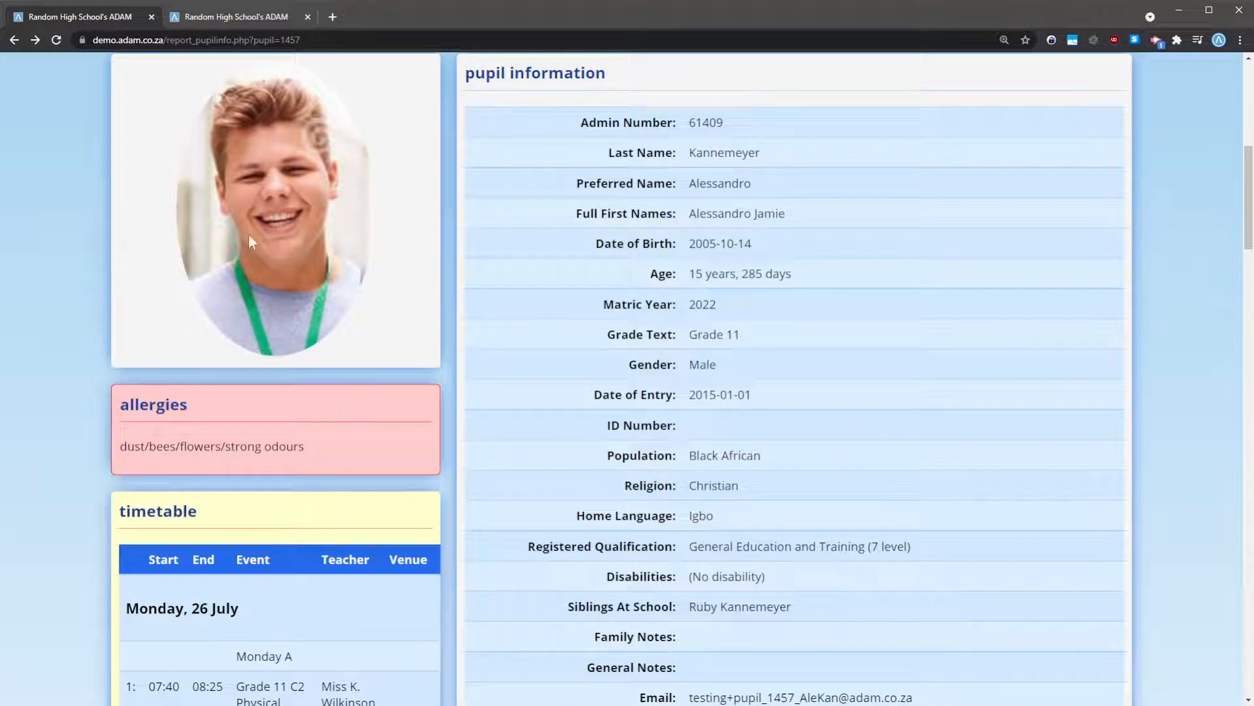
drag(121, 401, 313, 448)
drag(476, 73, 609, 71)
Compare the Fields lists of the Allergies and Pupil Information blocks in the editor with the allergies block on the overview page
click(209, 14)
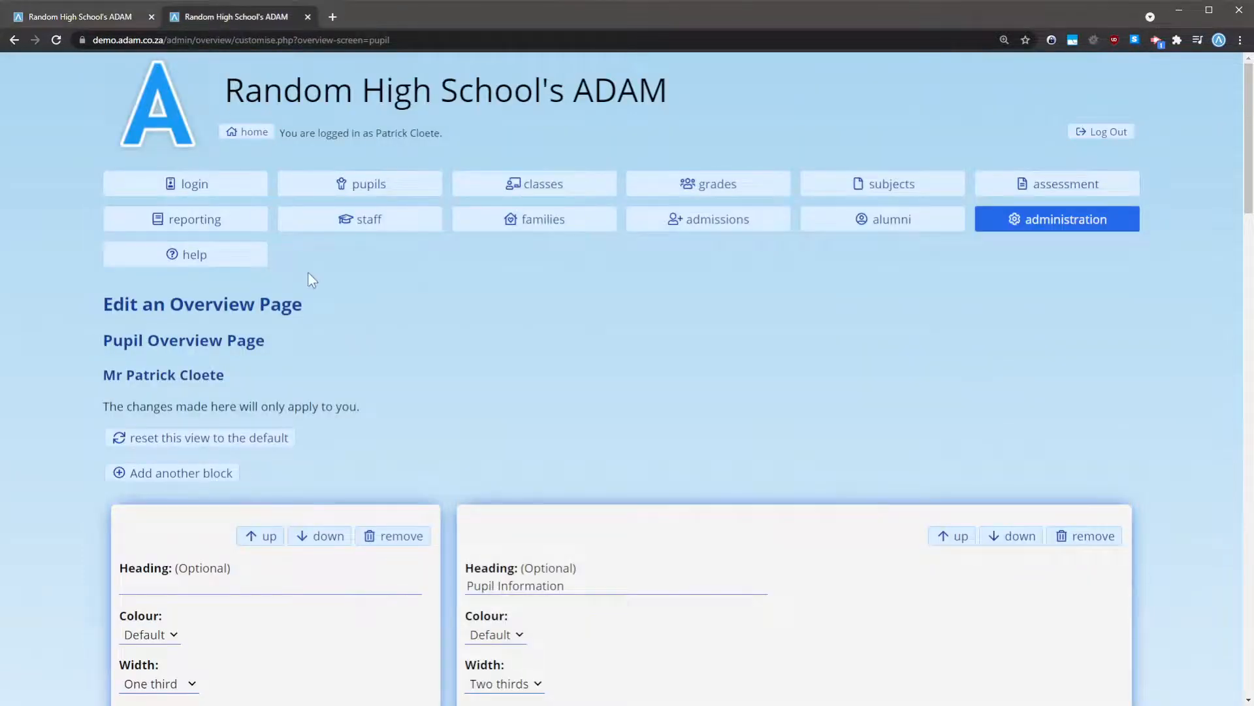
scroll(308, 272, down, 7)
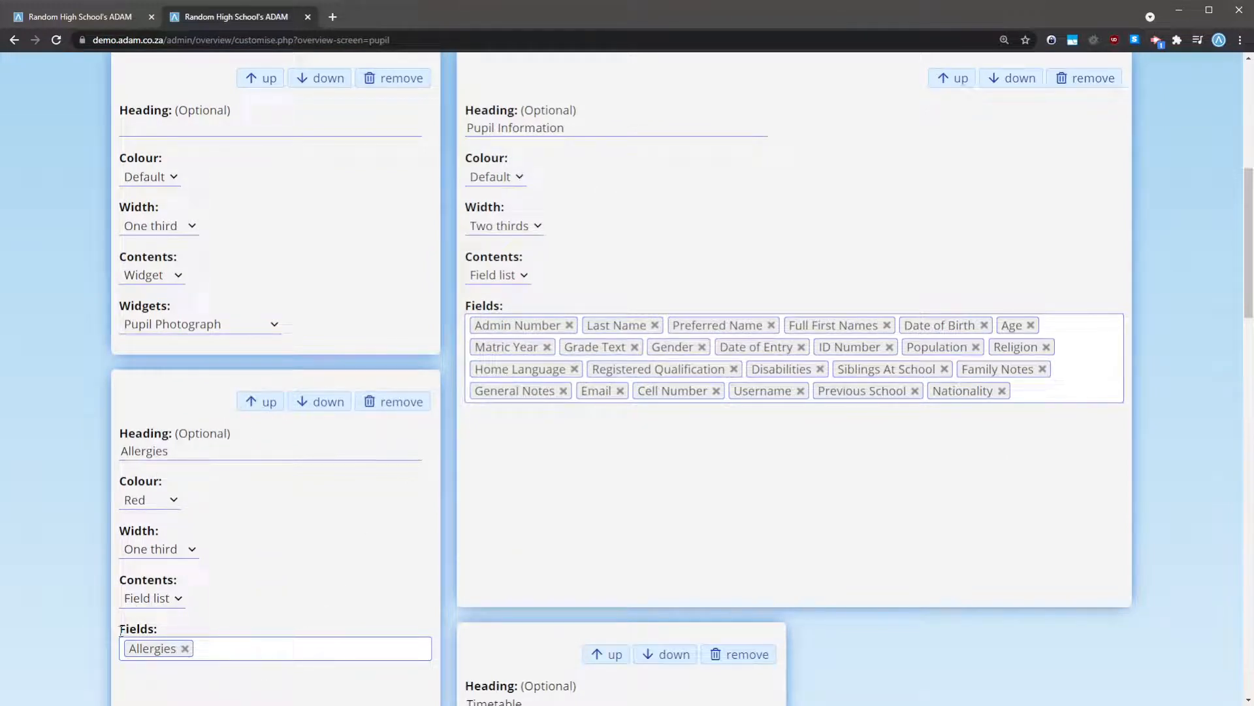
drag(121, 629, 161, 630)
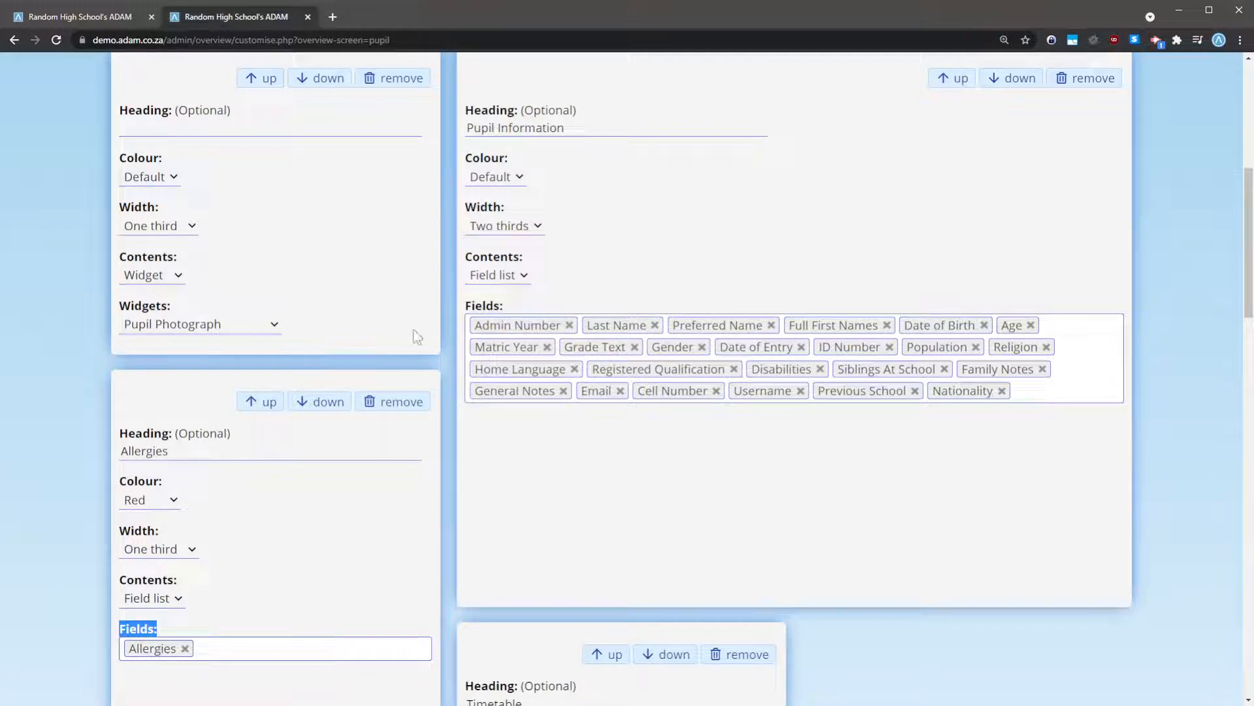
drag(466, 305, 504, 307)
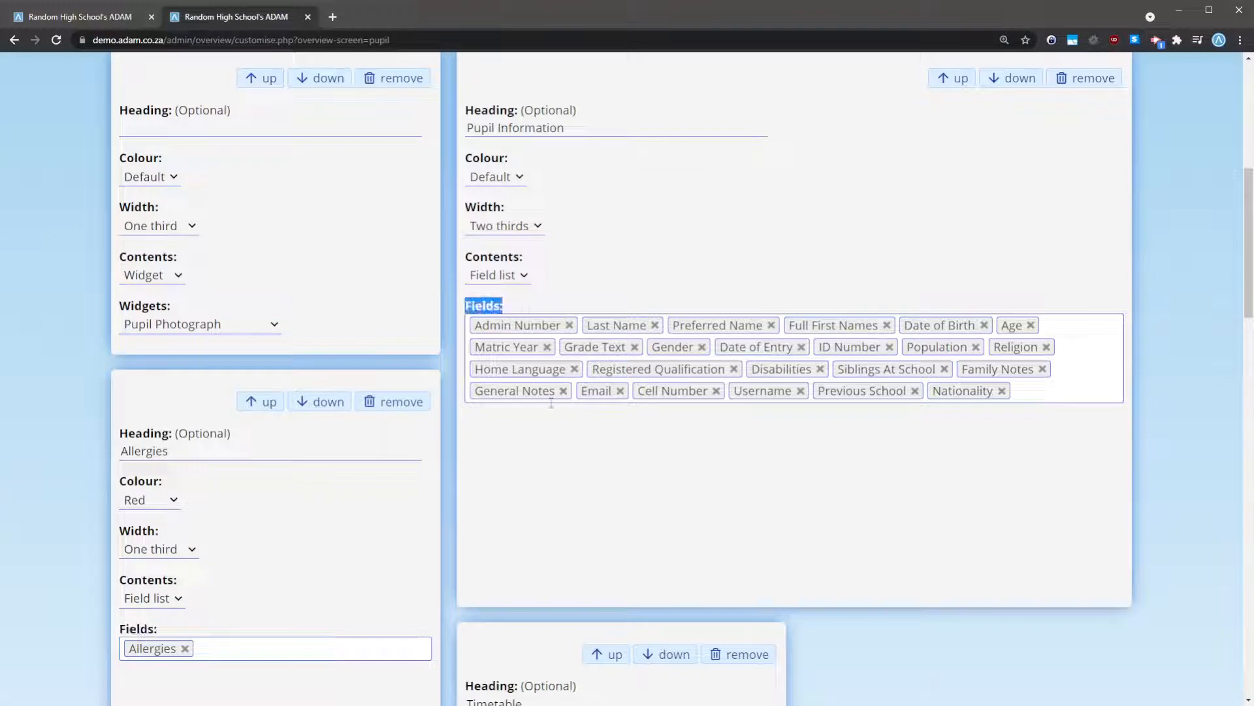
click(97, 9)
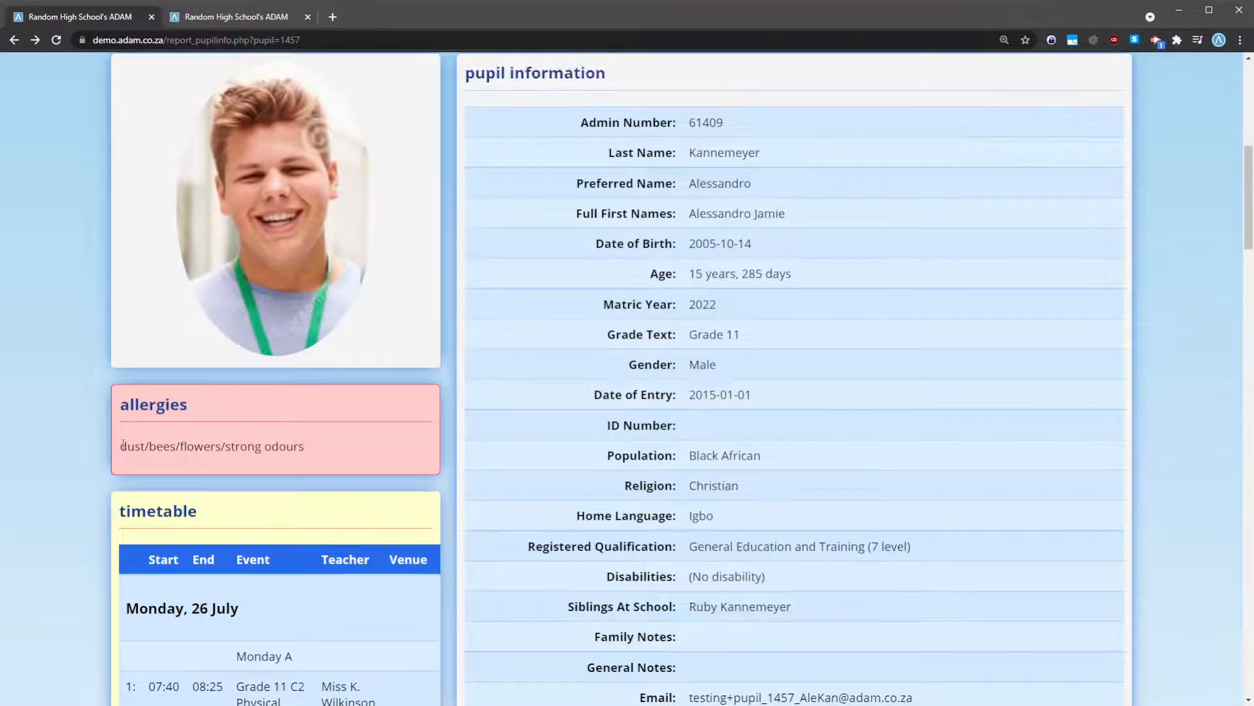
drag(121, 446, 311, 446)
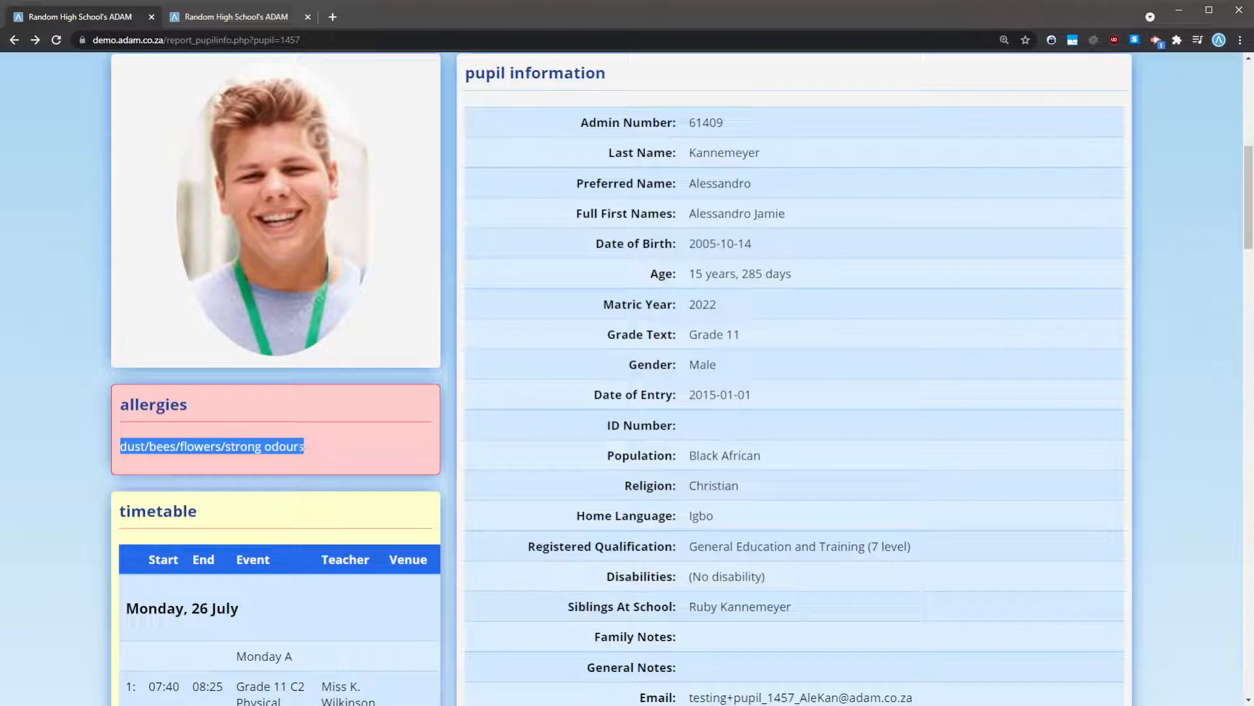
Add the Medical Notes field to the Allergies block in the layout editor and save the layout
click(225, 14)
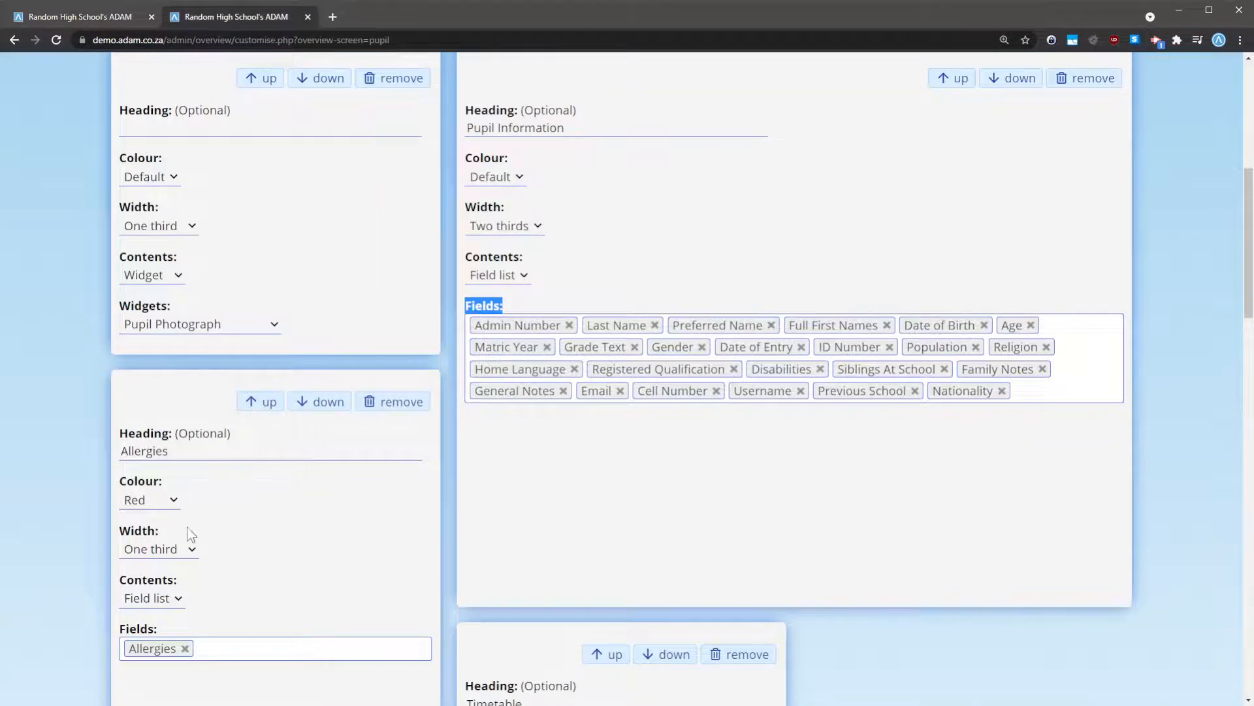
scroll(203, 516, down, 3)
click(219, 454)
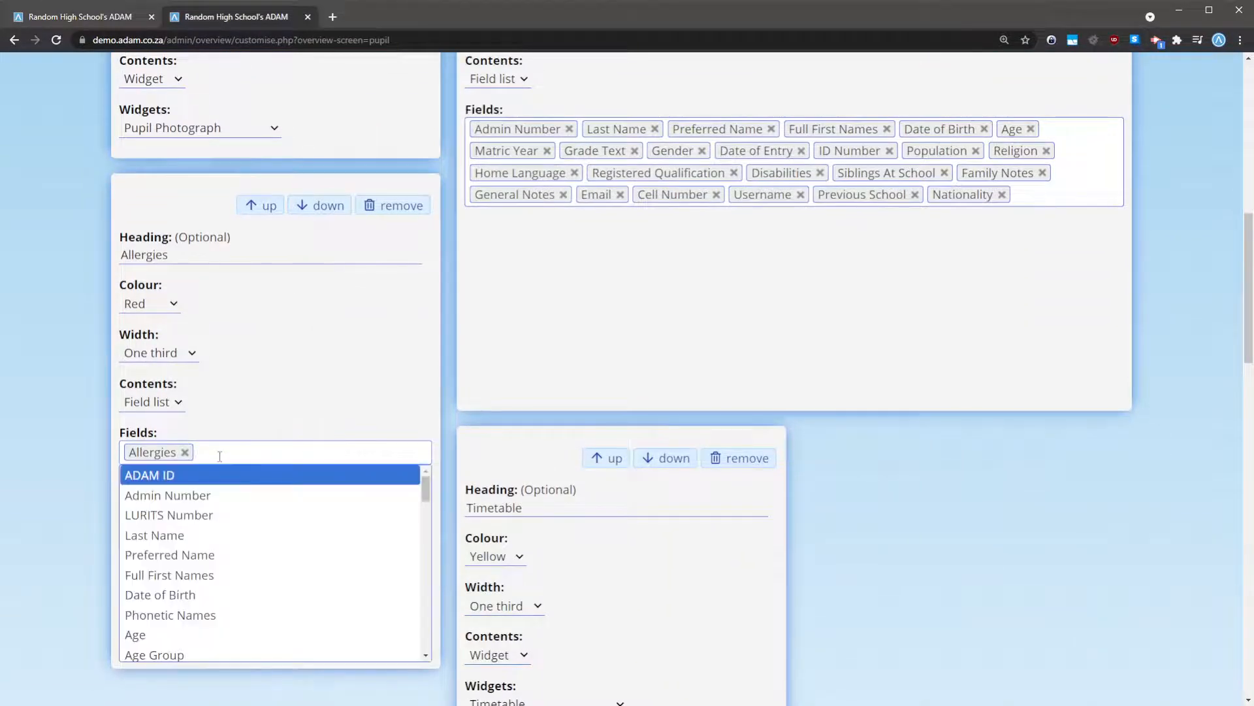
text(meid)
text(d)
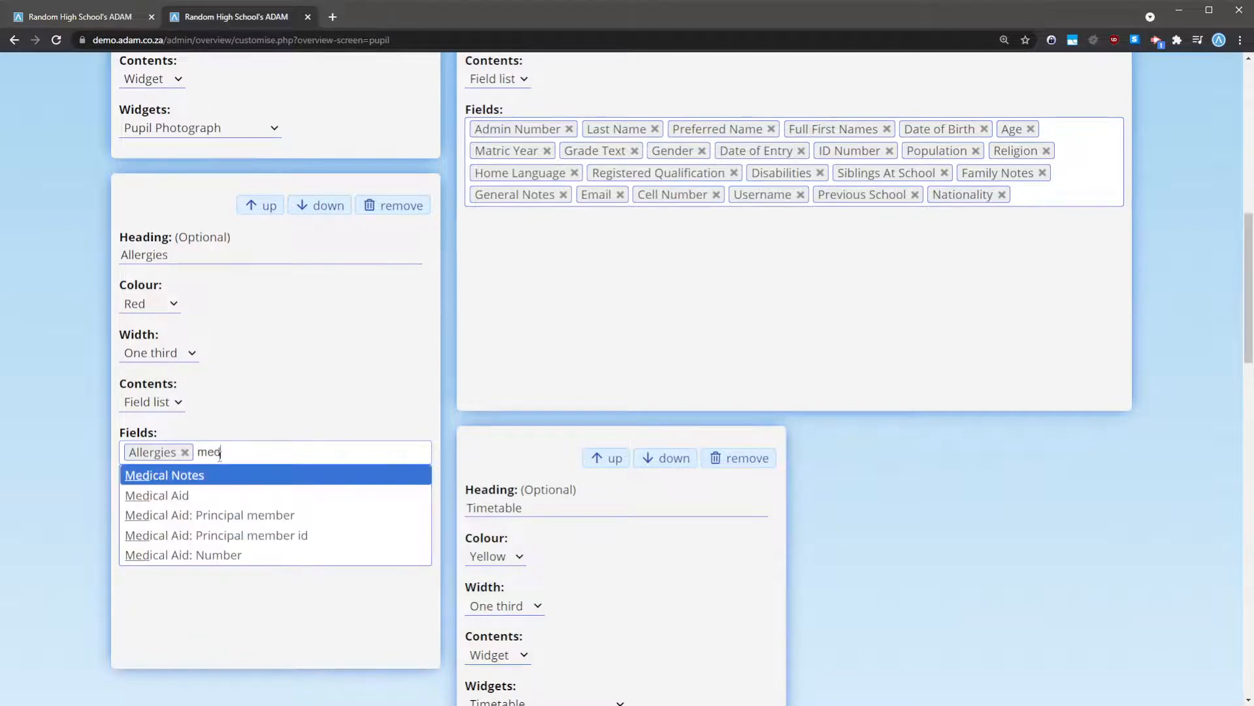
click(221, 474)
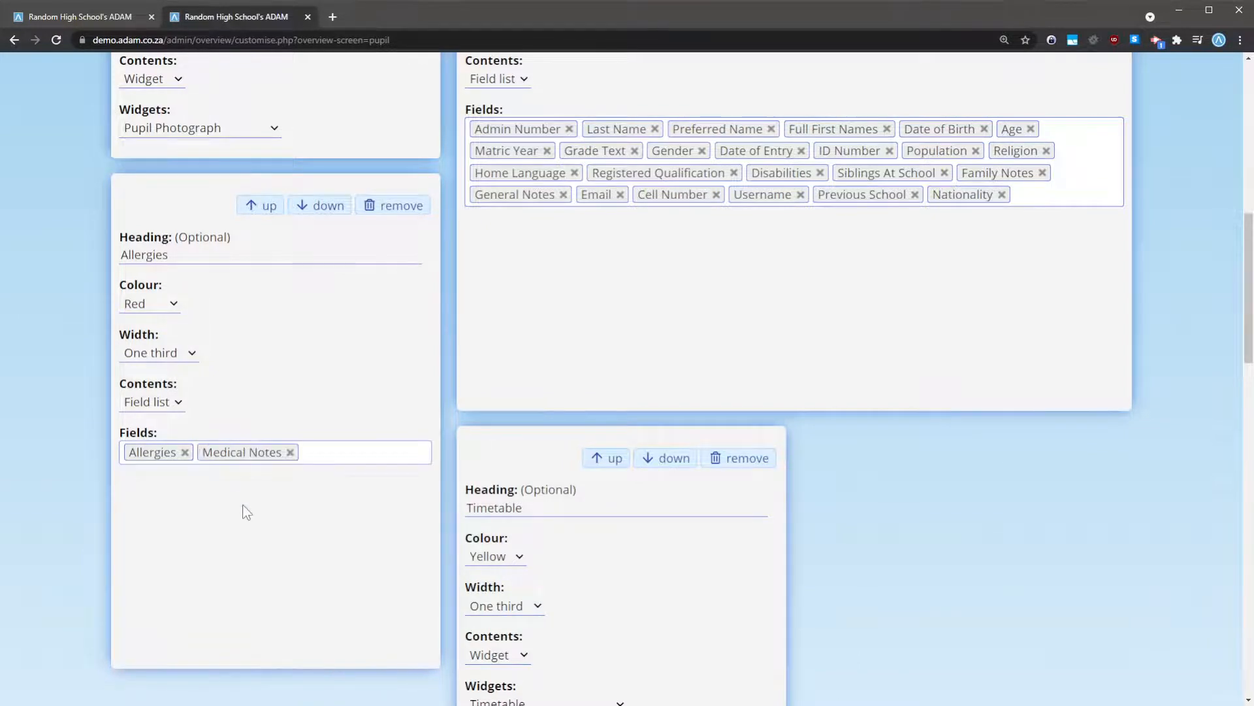
scroll(258, 521, down, 6)
scroll(260, 524, down, 10)
click(612, 629)
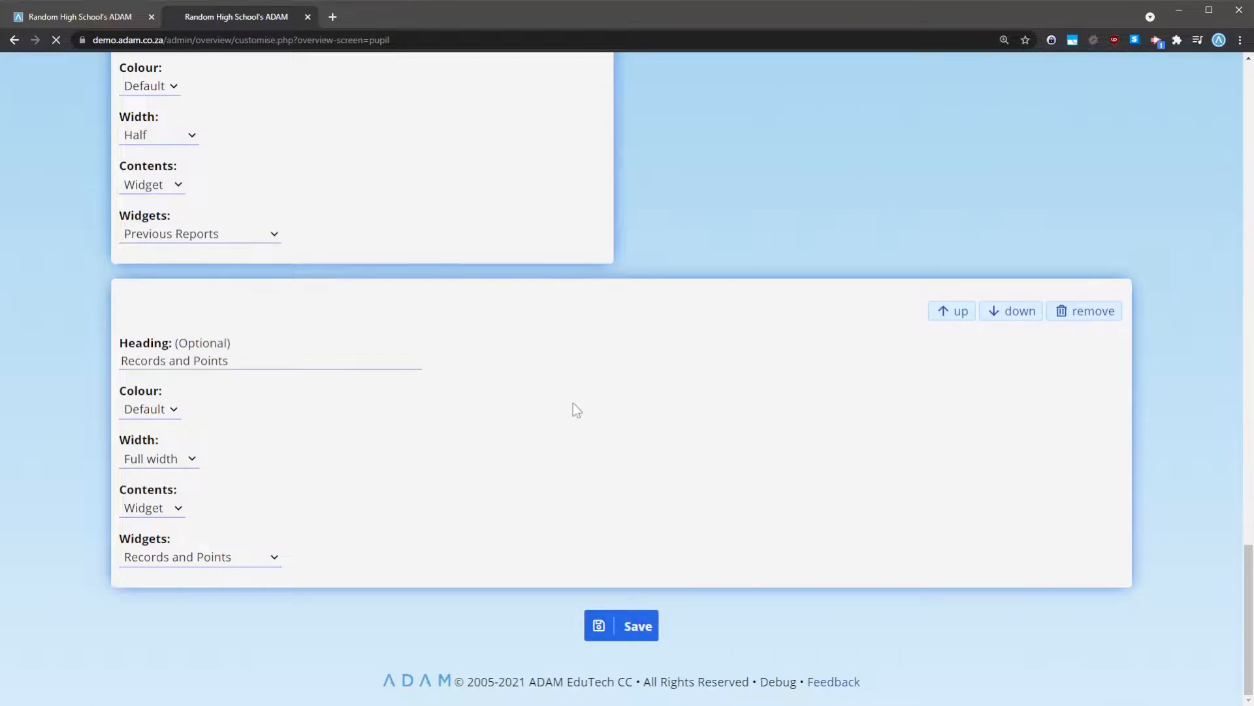
Reload the pupil's overview page and examine how the allergies block displays its two fields
click(45, 18)
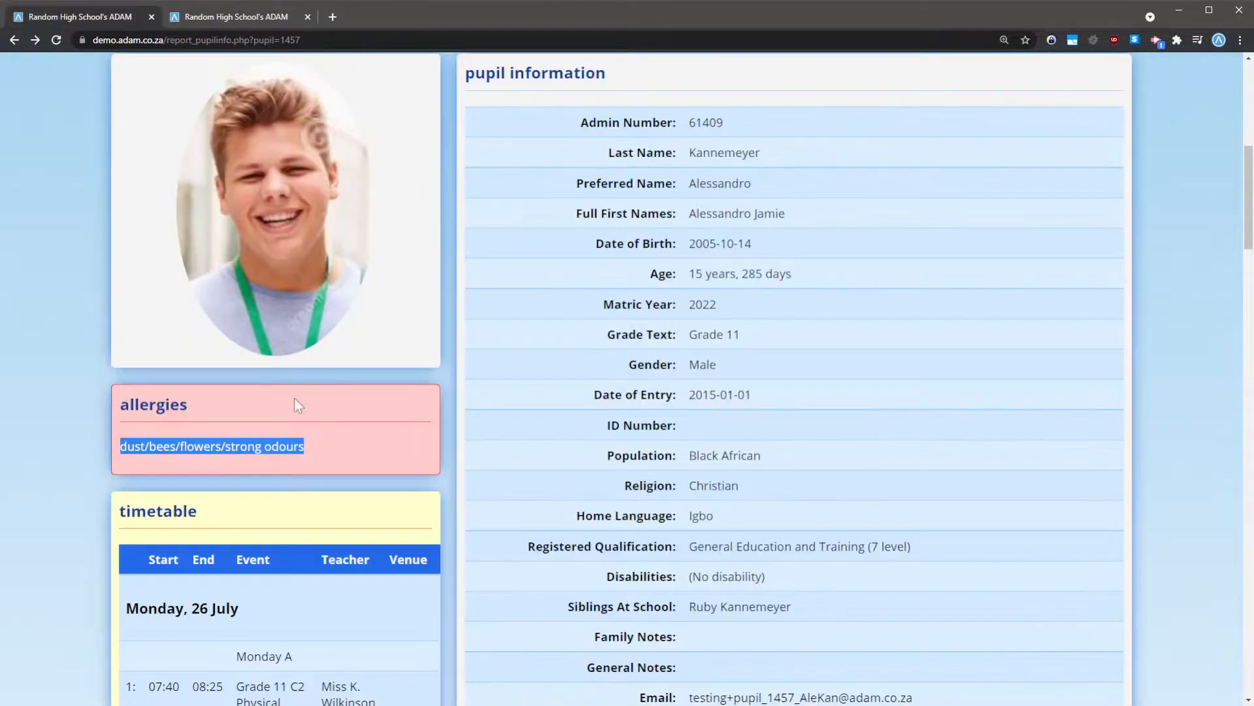
scroll(294, 398, down, 1)
scroll(257, 350, up, 6)
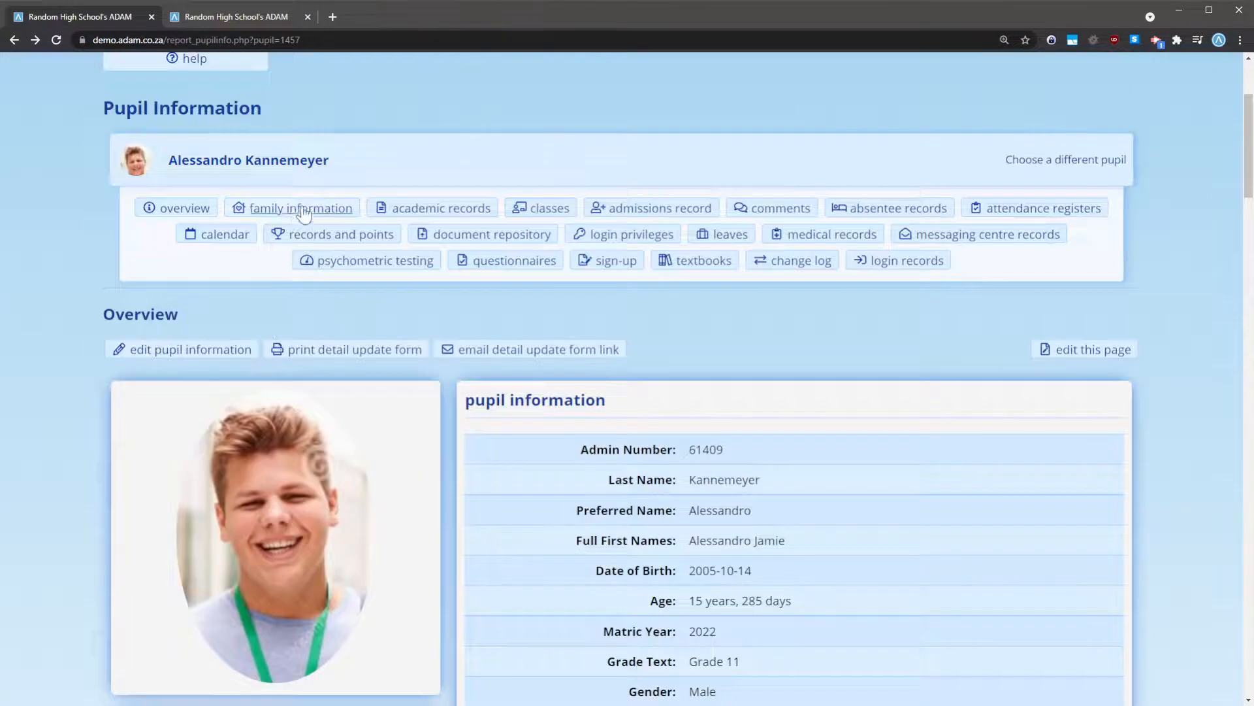
click(153, 203)
scroll(188, 366, down, 3)
scroll(189, 373, down, 3)
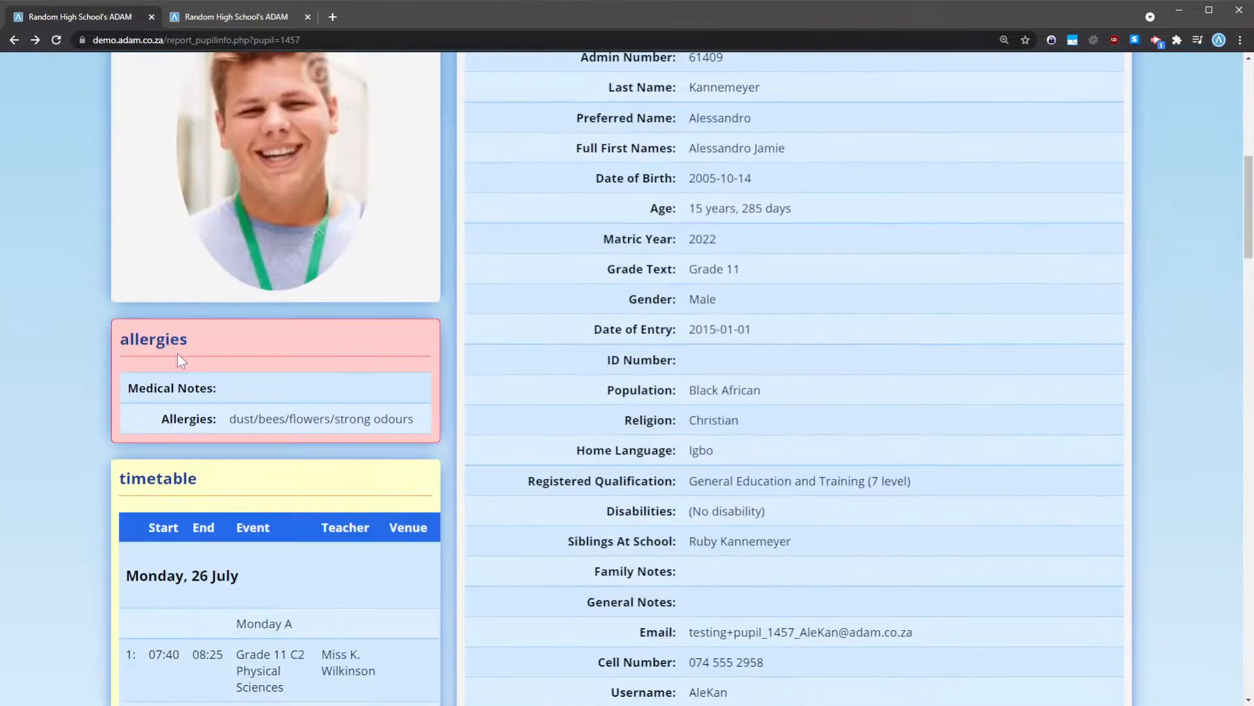
drag(142, 386, 357, 418)
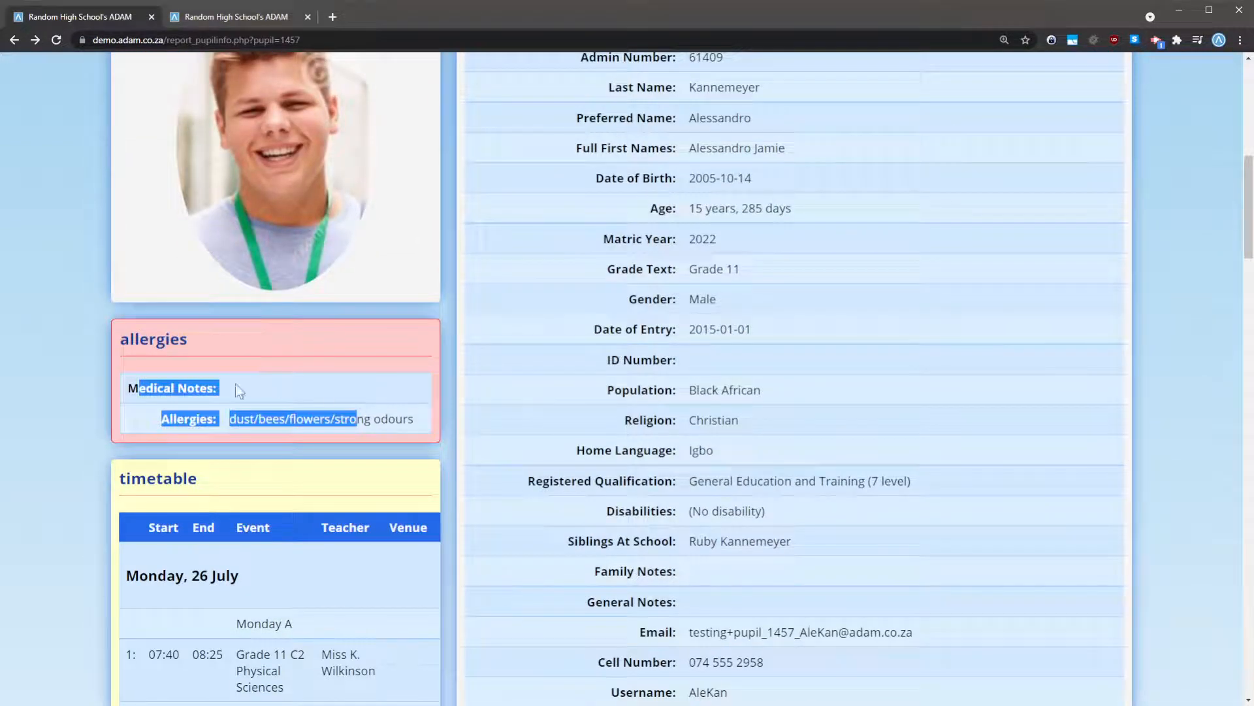
click(193, 400)
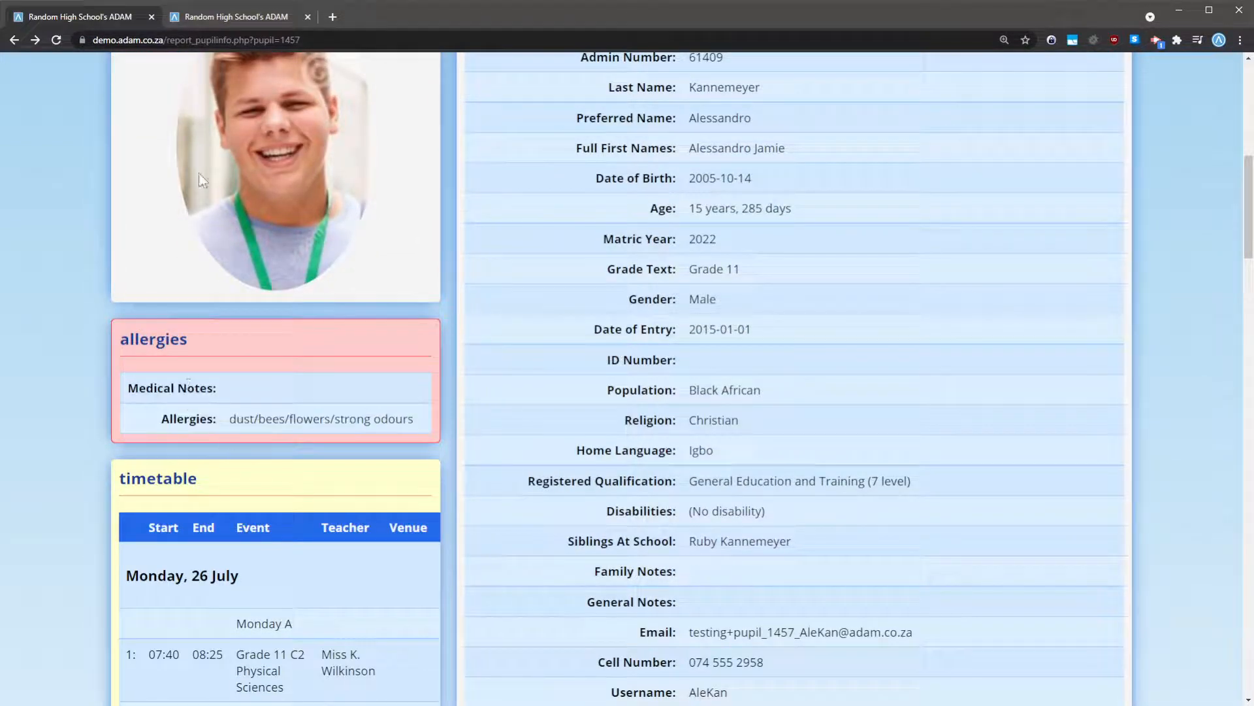
Remove the Medical Notes field from the Allergies block in the layout editor and save the layout
click(245, 8)
scroll(283, 392, down, 6)
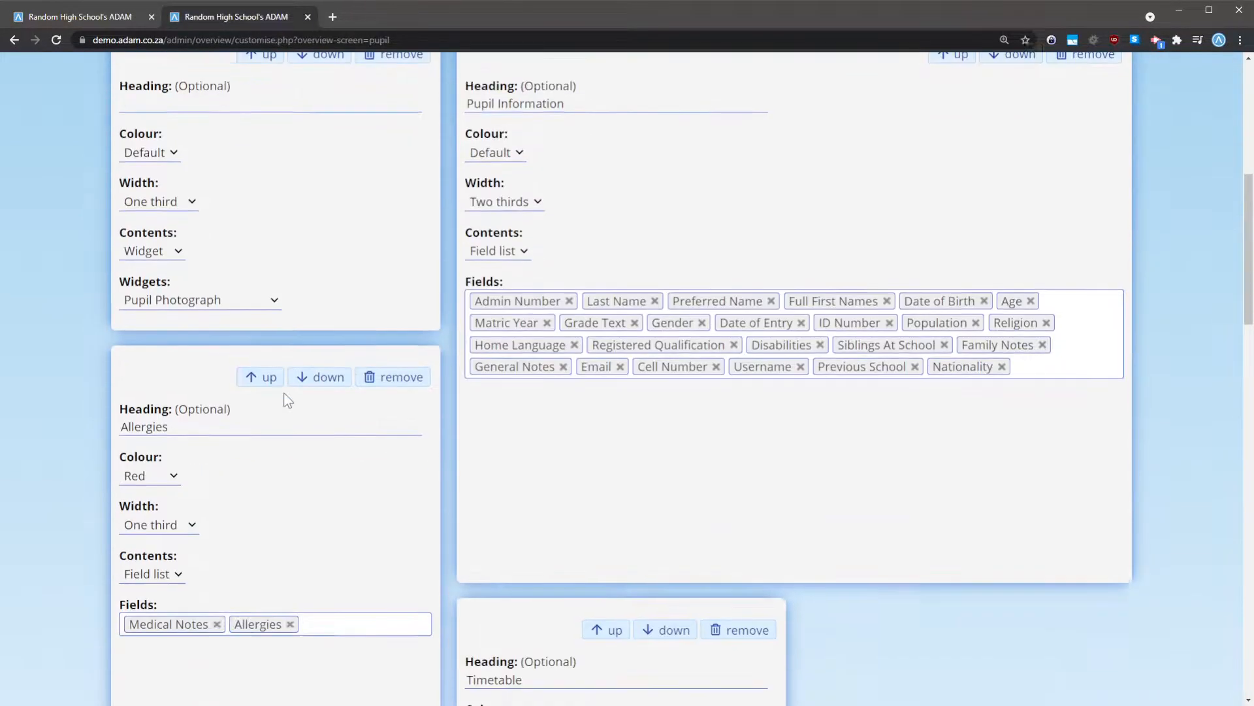
scroll(263, 382, down, 3)
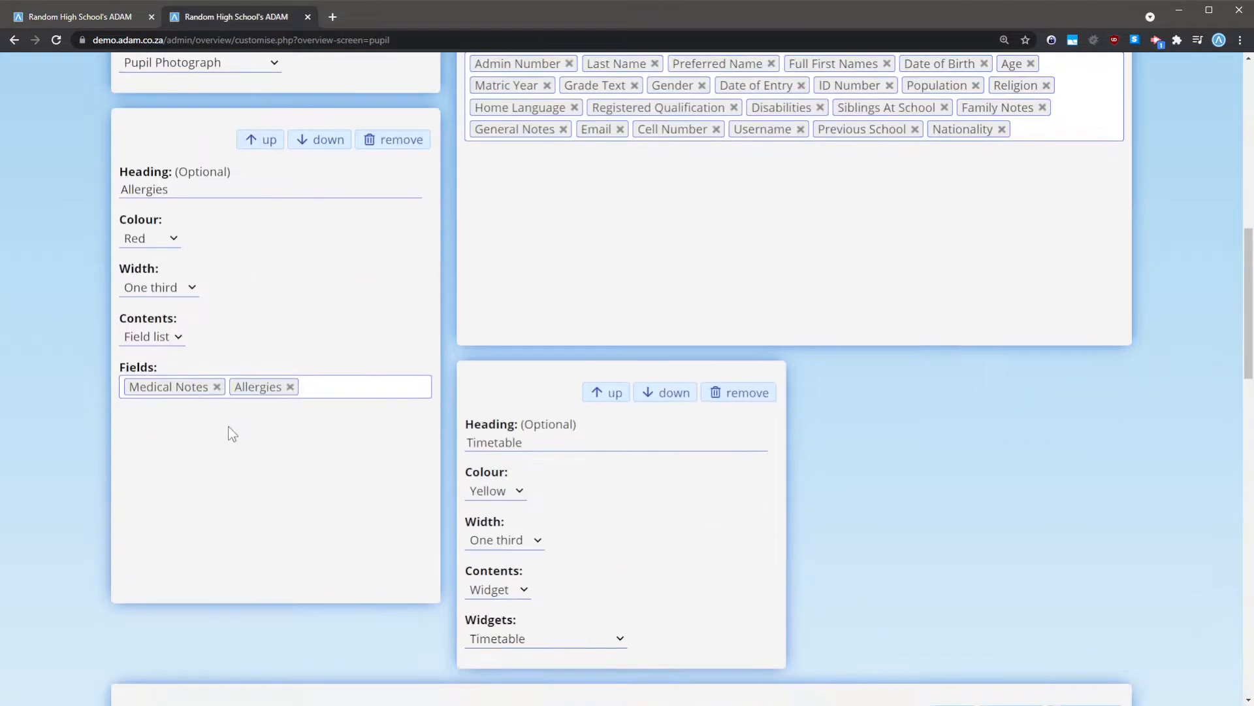
click(217, 379)
scroll(385, 481, down, 10)
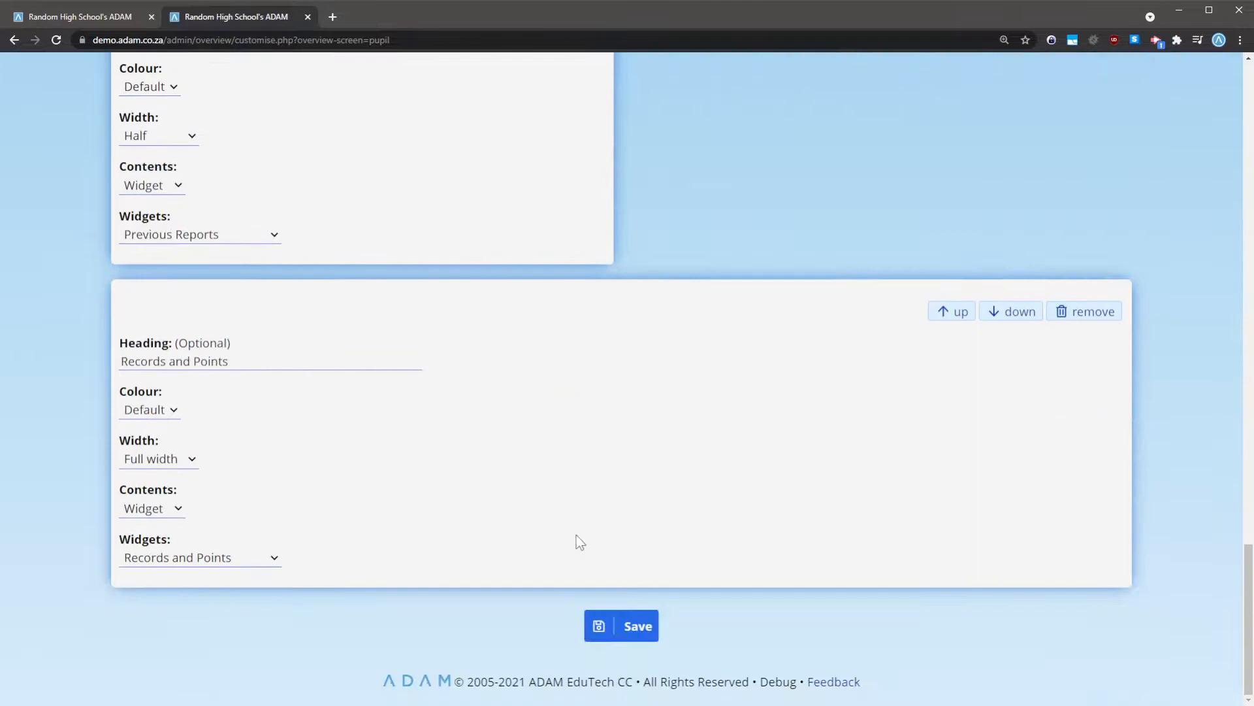
click(617, 625)
Reload the pupil's overview page and check the allergies block with its single field
click(68, 17)
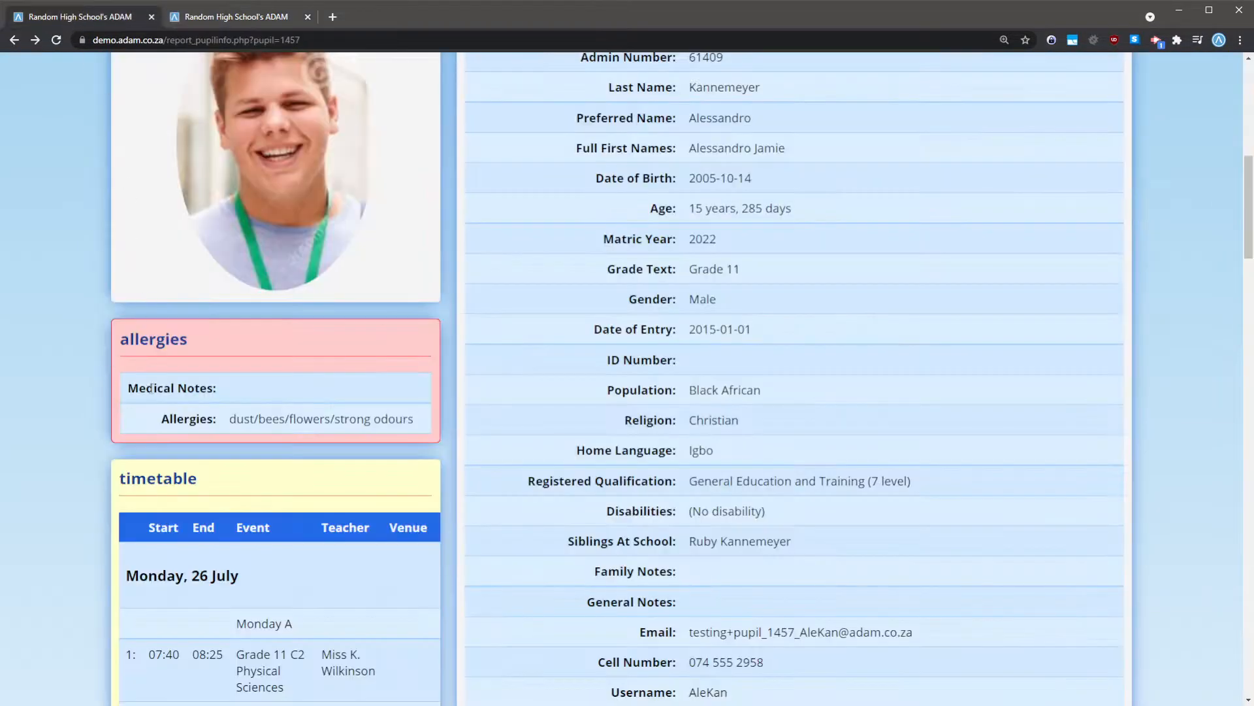
drag(119, 357, 253, 419)
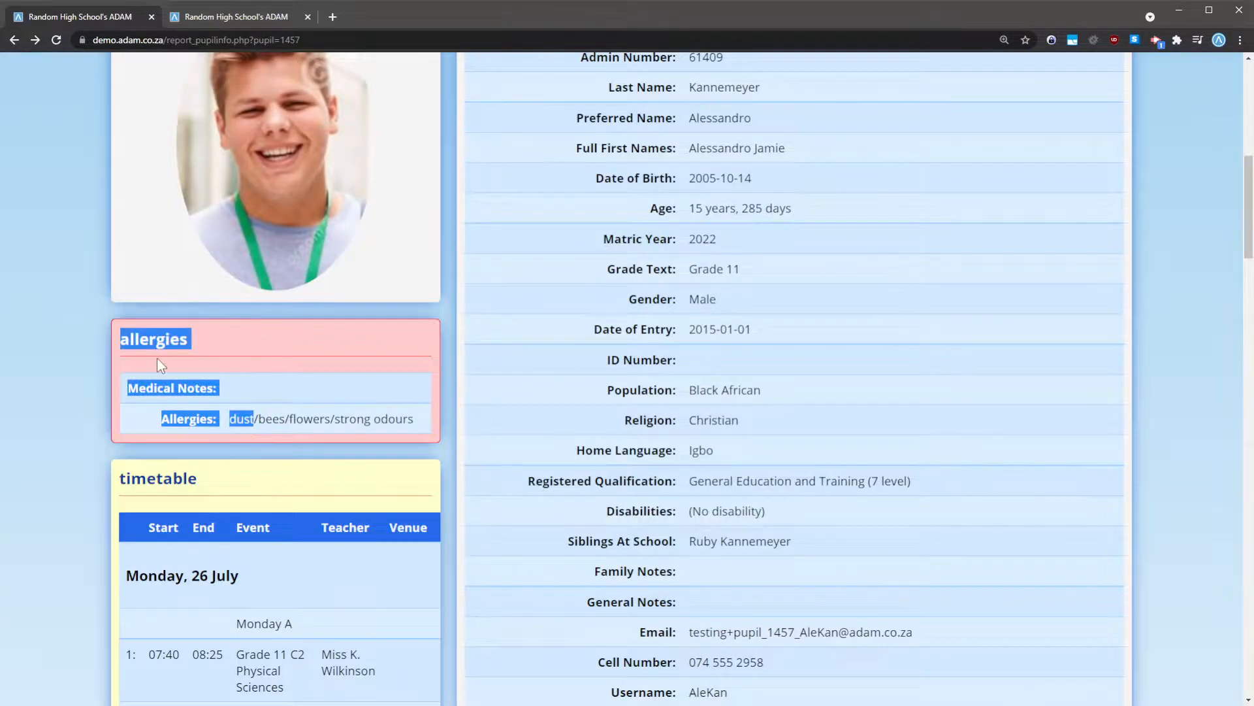
scroll(182, 358, up, 2)
scroll(184, 363, up, 3)
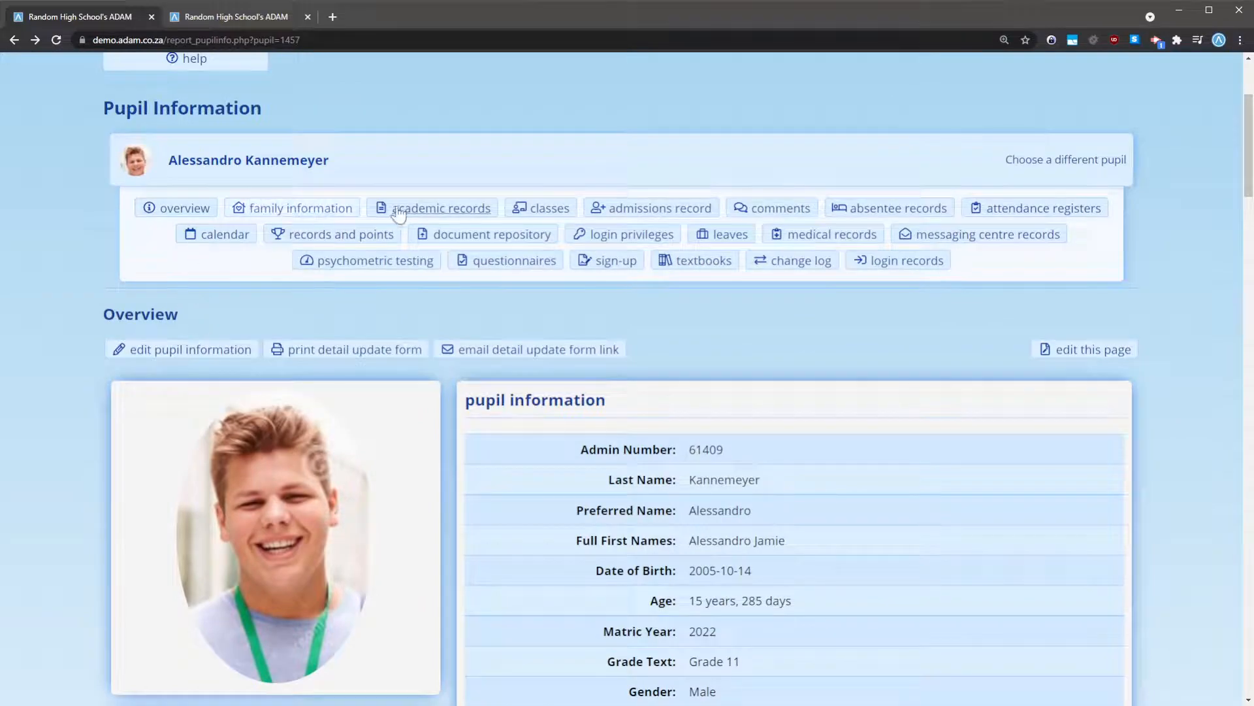
click(162, 209)
scroll(211, 530, down, 6)
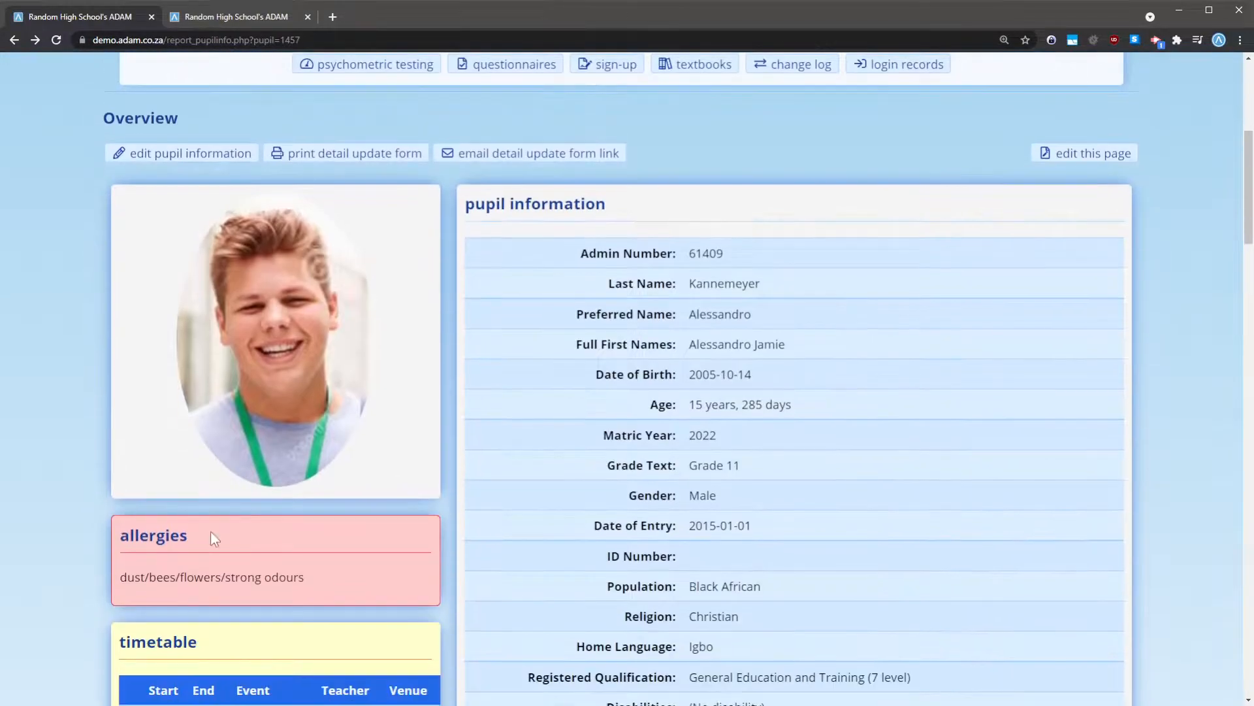
Reset the personal pupil overview layout to the default in the layout editor
drag(111, 383, 340, 382)
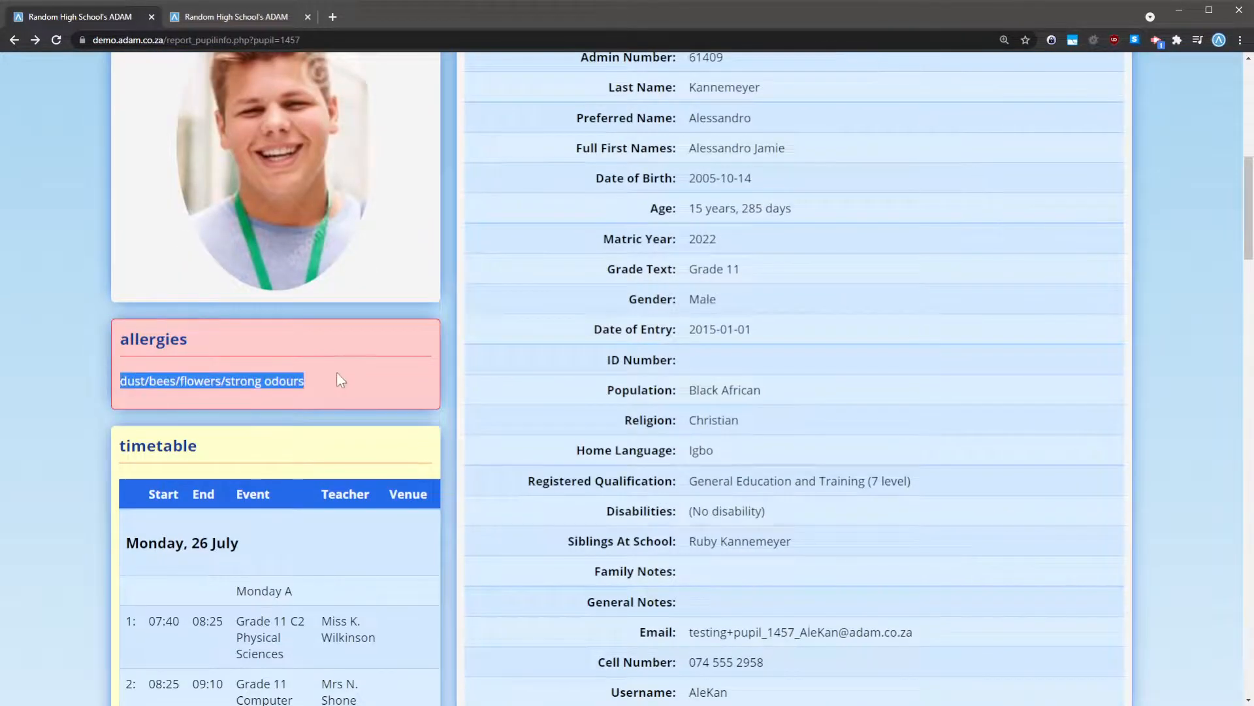
scroll(608, 337, up, 7)
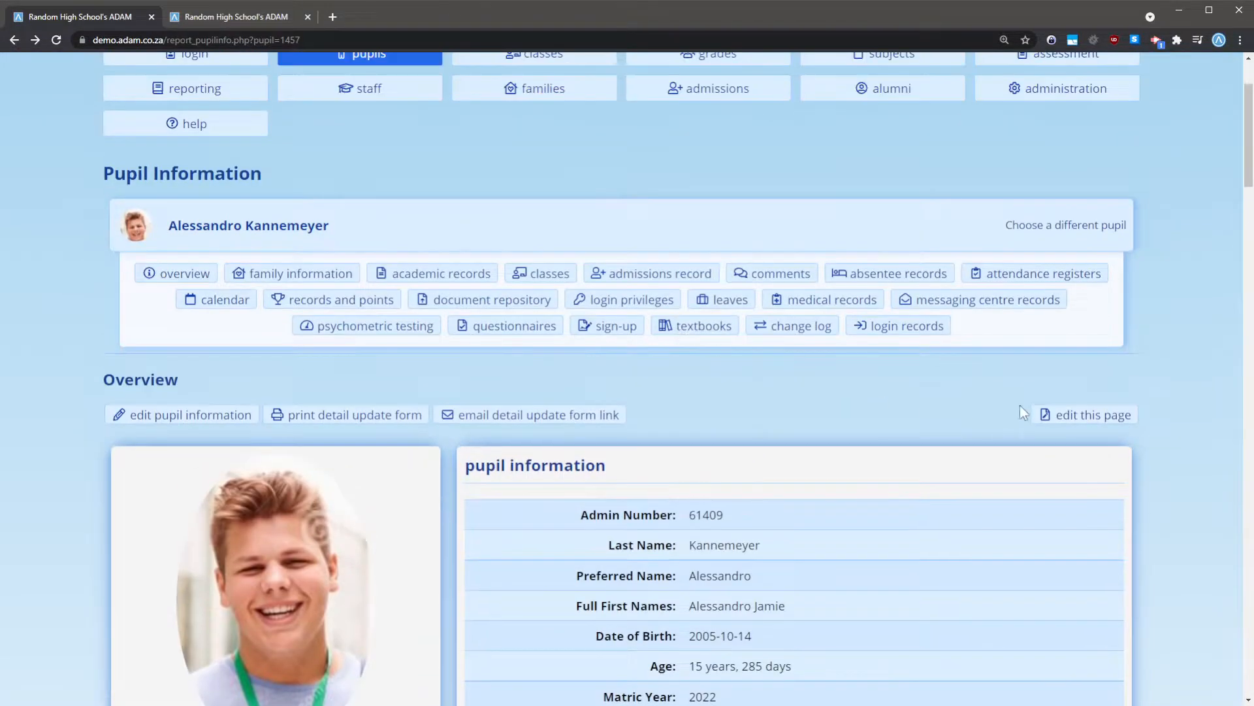
click(237, 18)
scroll(356, 416, down, 4)
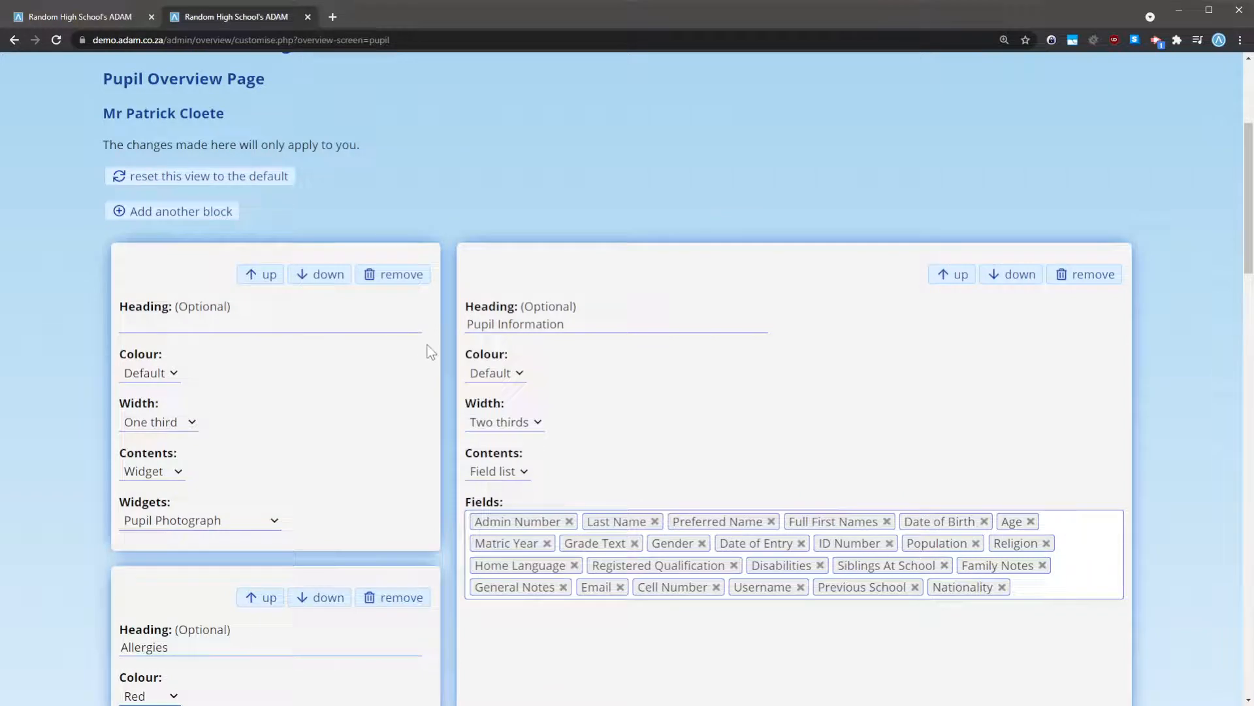
scroll(432, 351, down, 1)
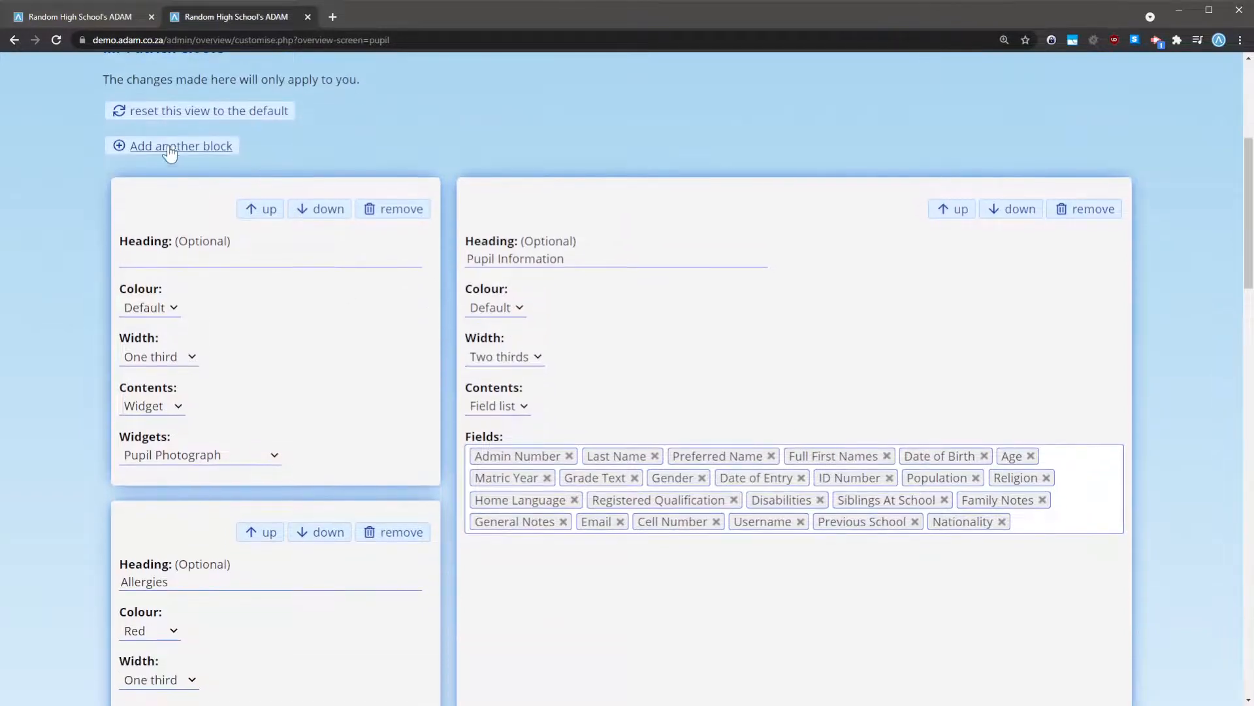
drag(130, 111, 315, 115)
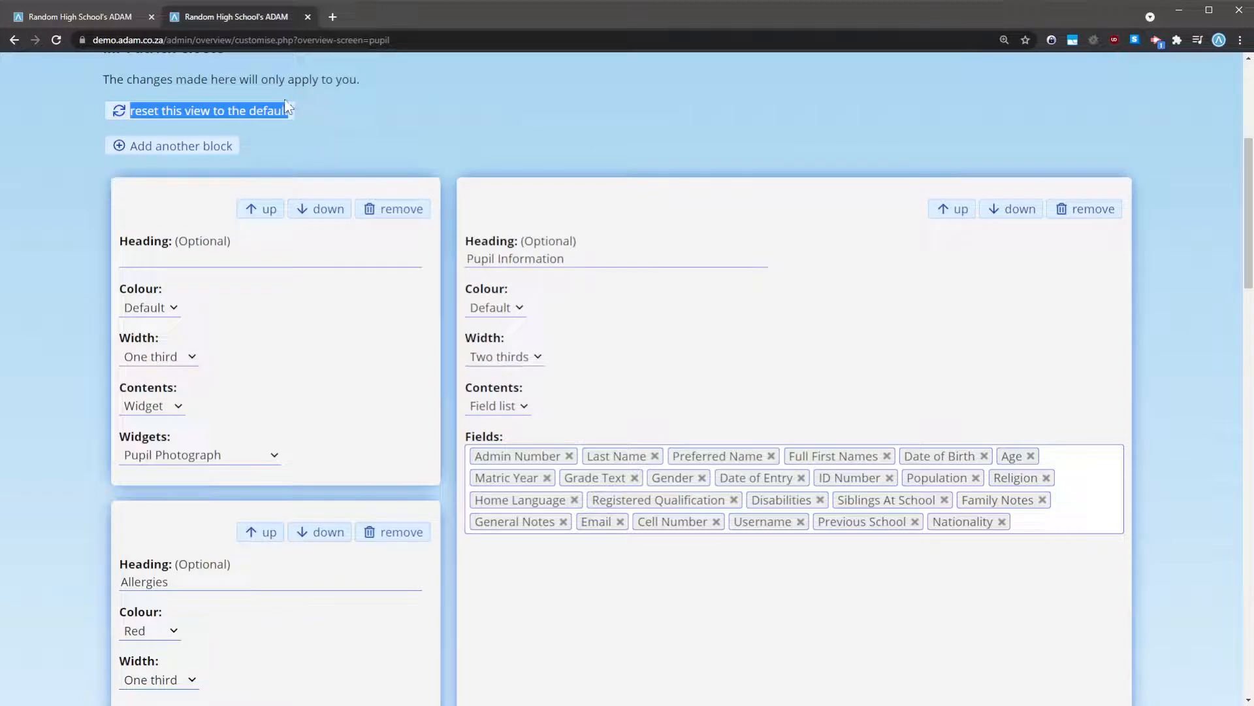
click(280, 118)
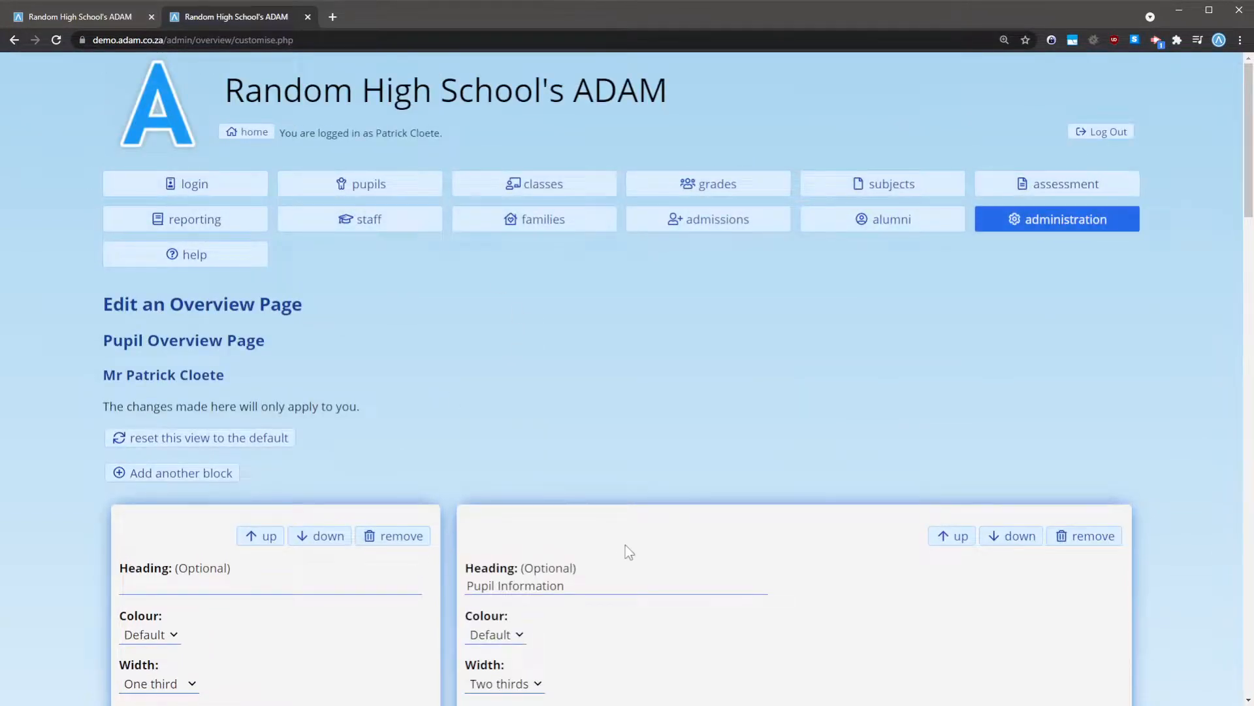
Look through the blocks of the reset layout, reload the pupil's overview page and examine its allergies, pupil information and medical fields
scroll(626, 546, down, 4)
scroll(628, 545, down, 12)
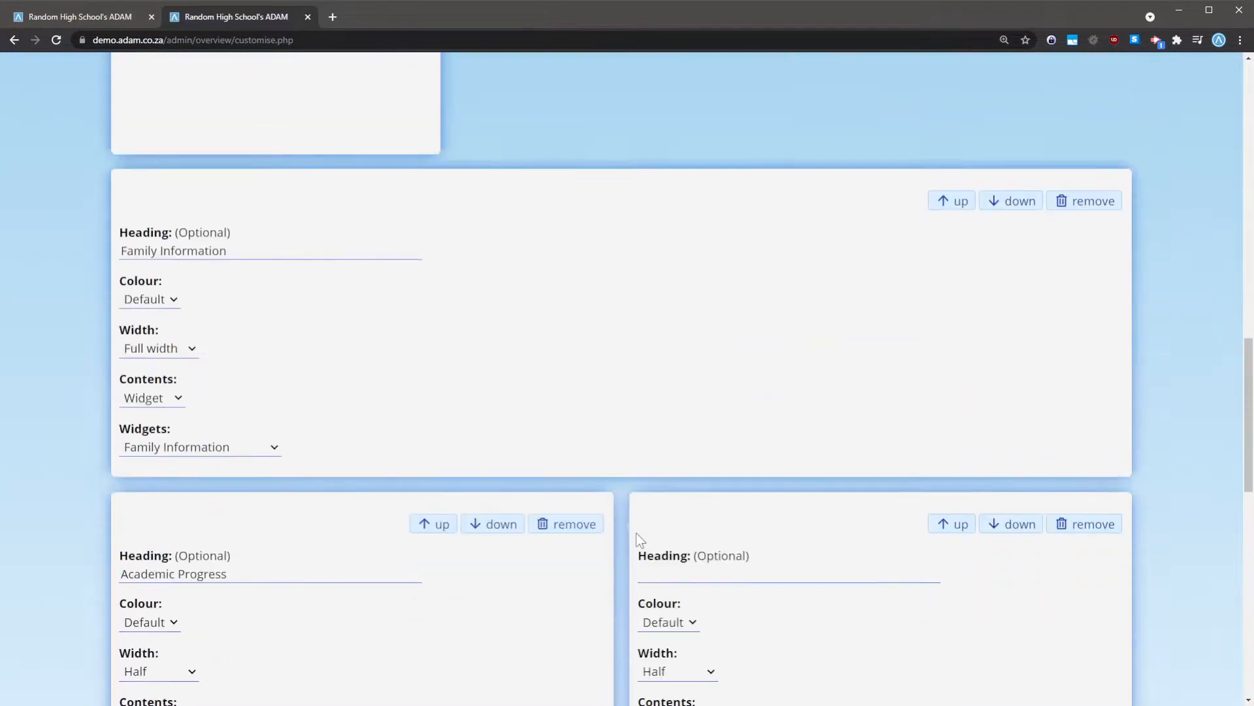
scroll(638, 536, down, 5)
scroll(639, 535, up, 20)
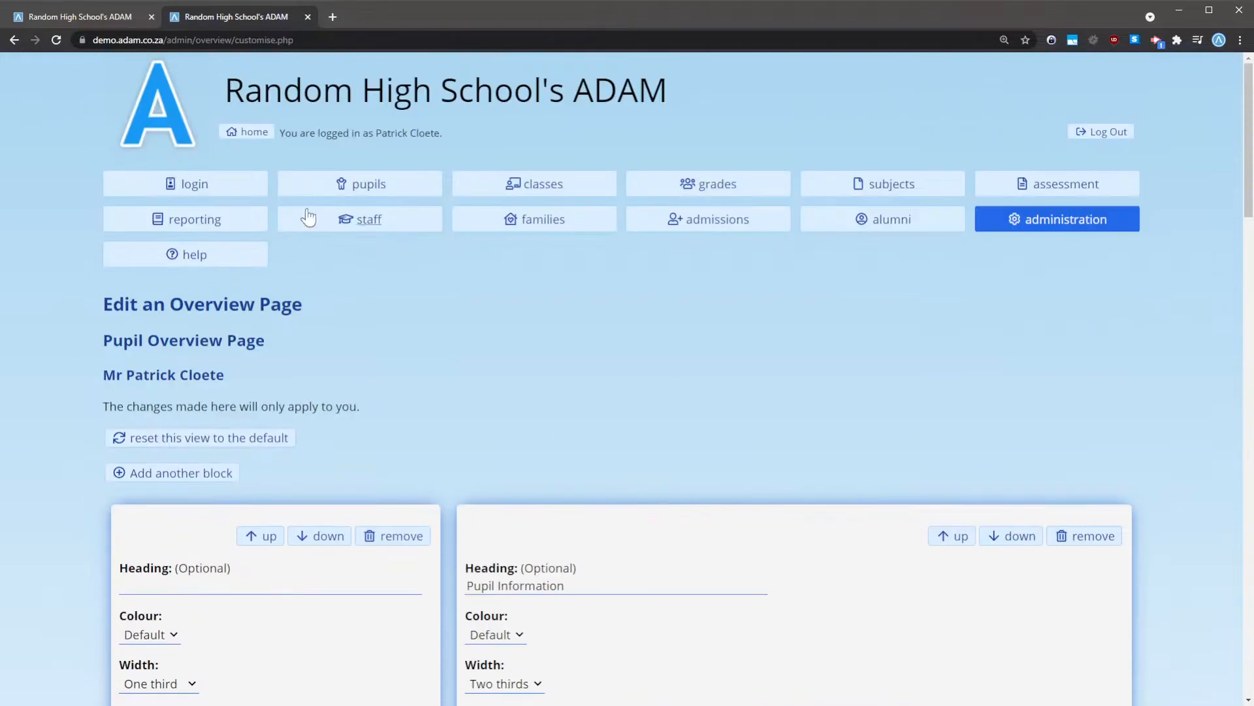
click(75, 16)
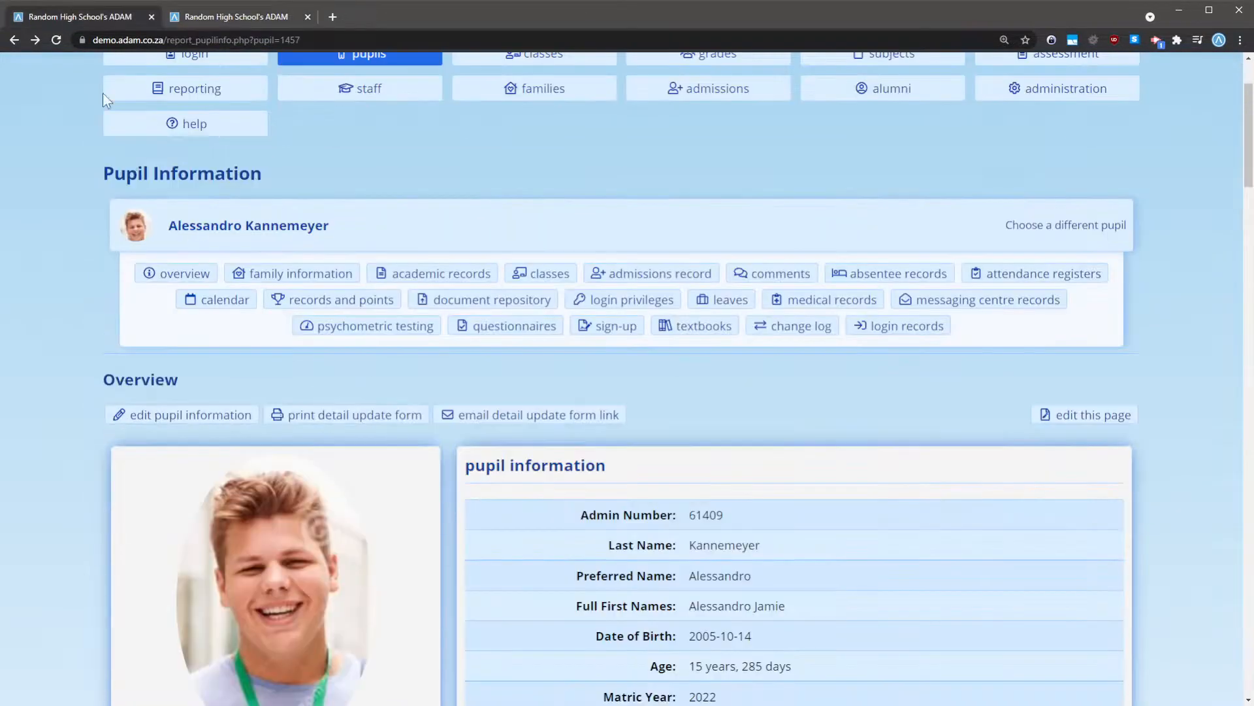
click(209, 281)
scroll(418, 287, down, 10)
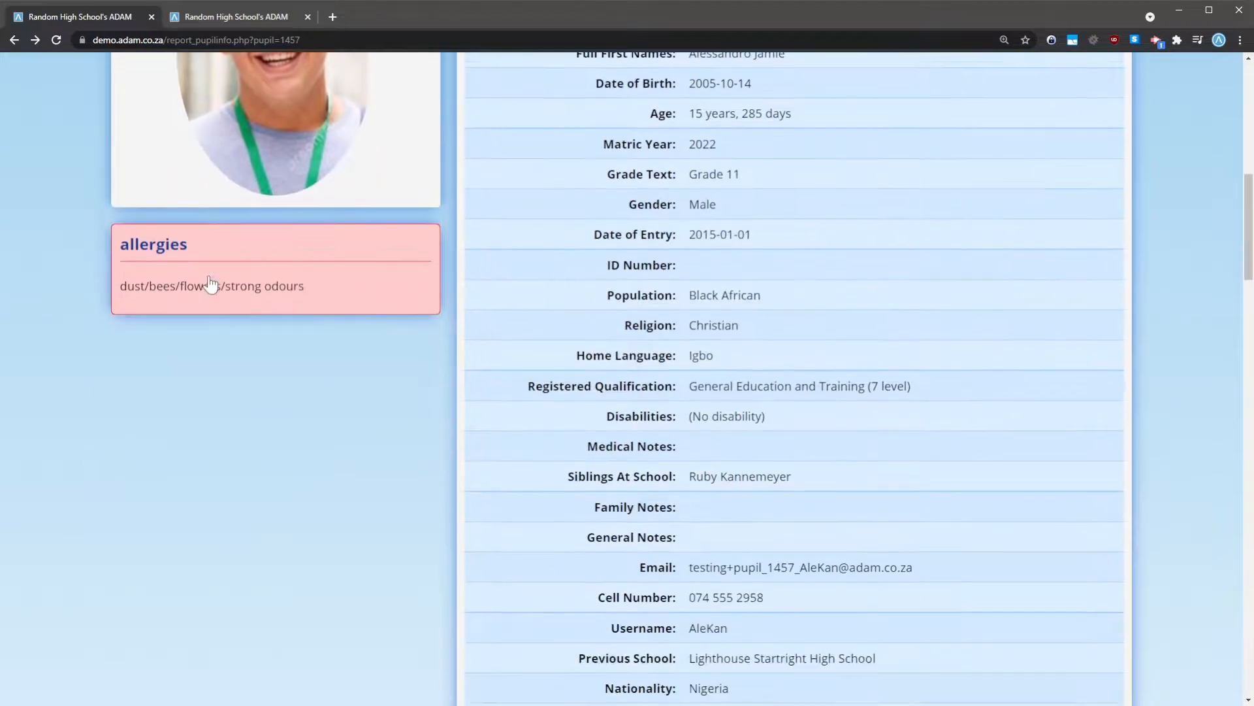
scroll(105, 609, down, 8)
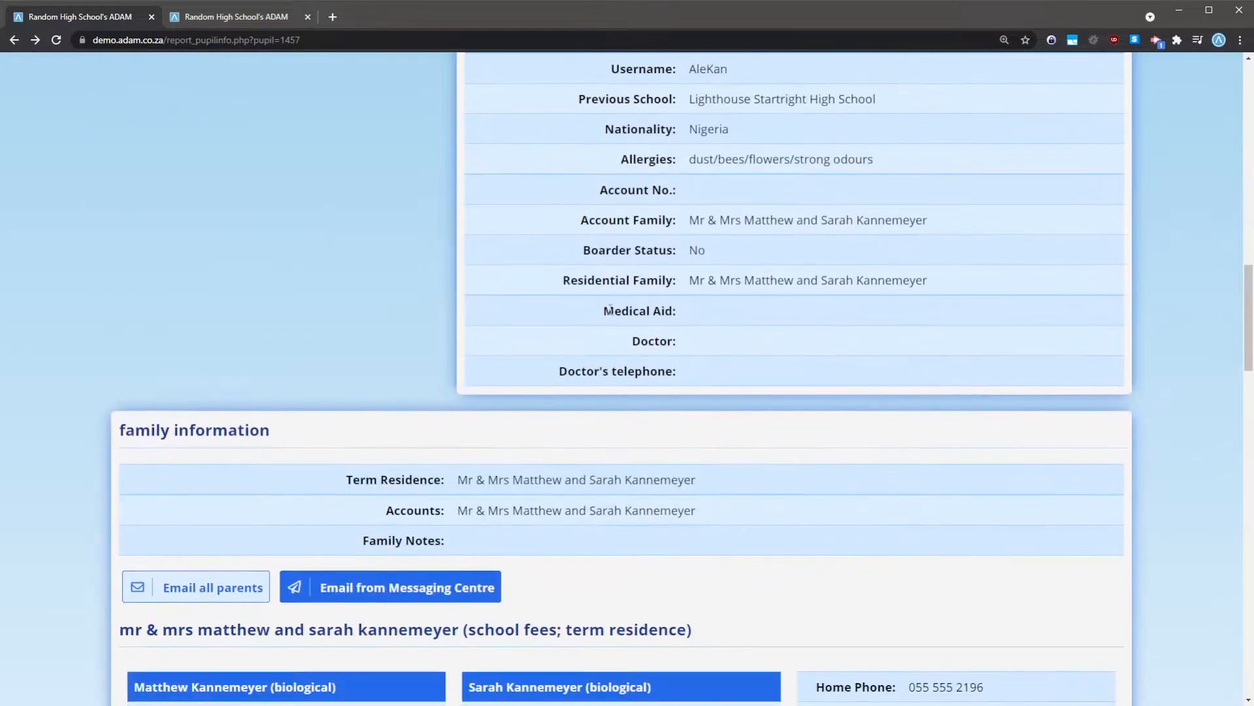
drag(612, 311, 684, 371)
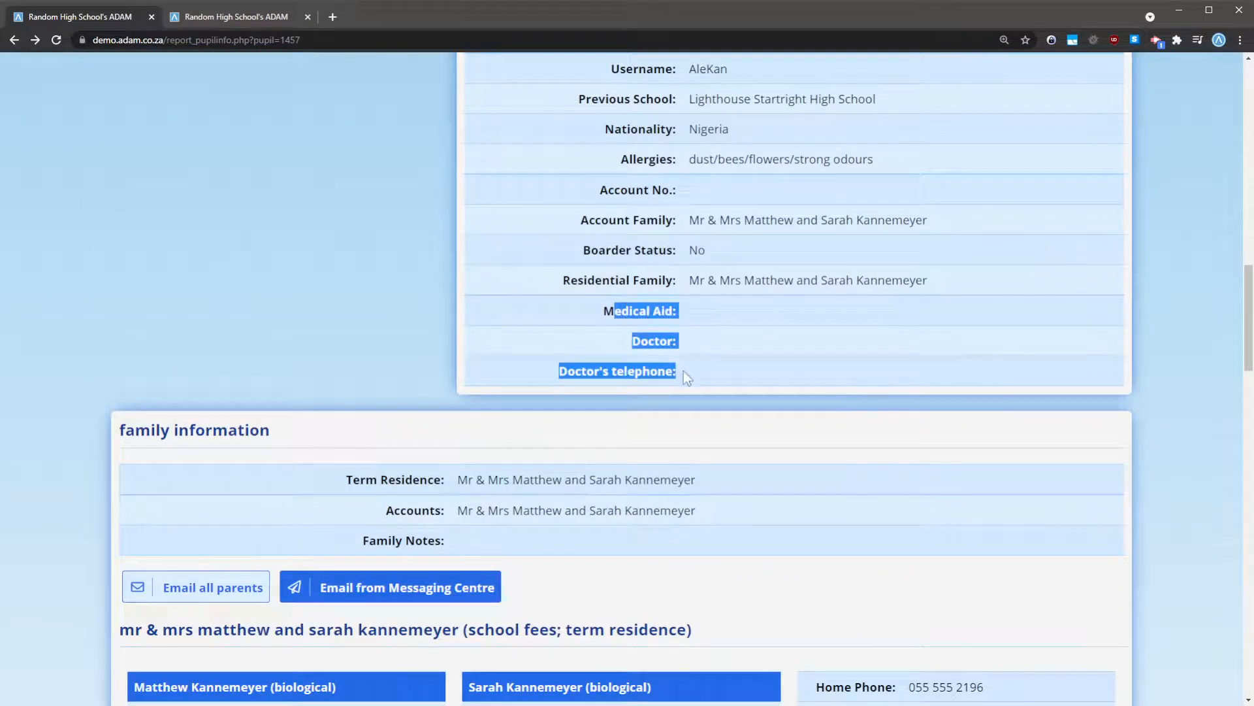
scroll(683, 371, up, 10)
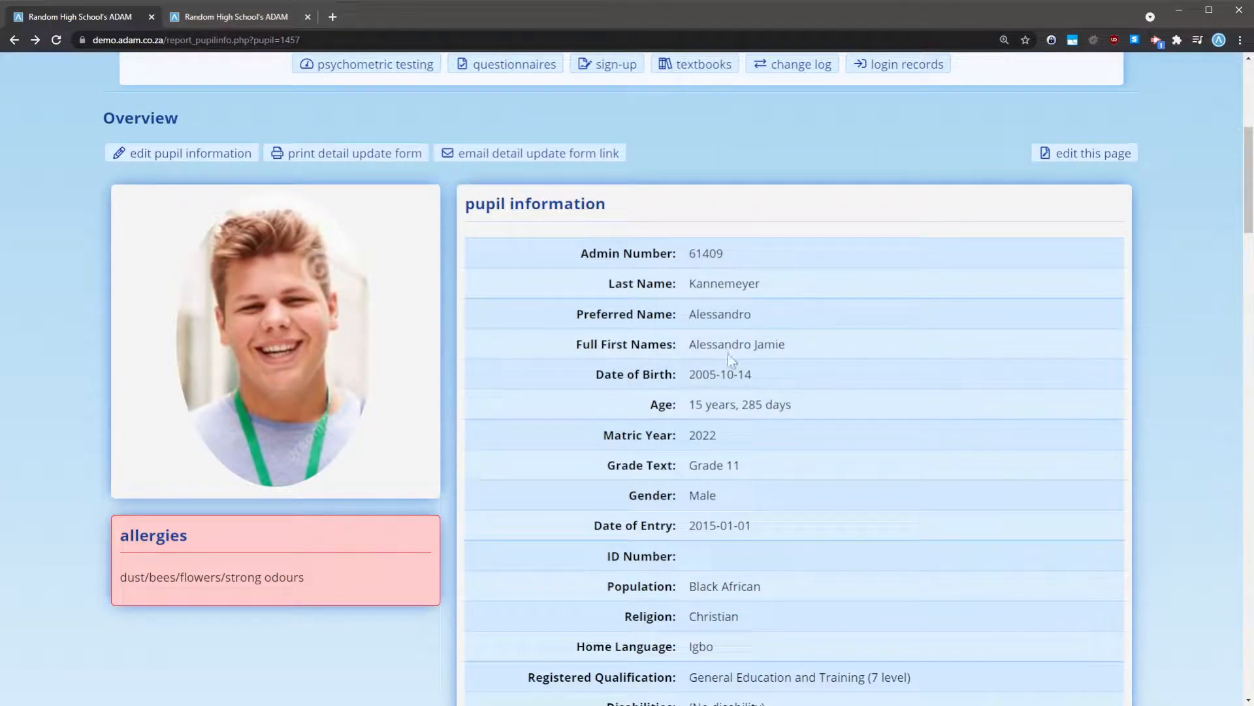
Open the layout choice for editing the pupil's overview page, try Default layout and set the choice back to My layout
click(206, 12)
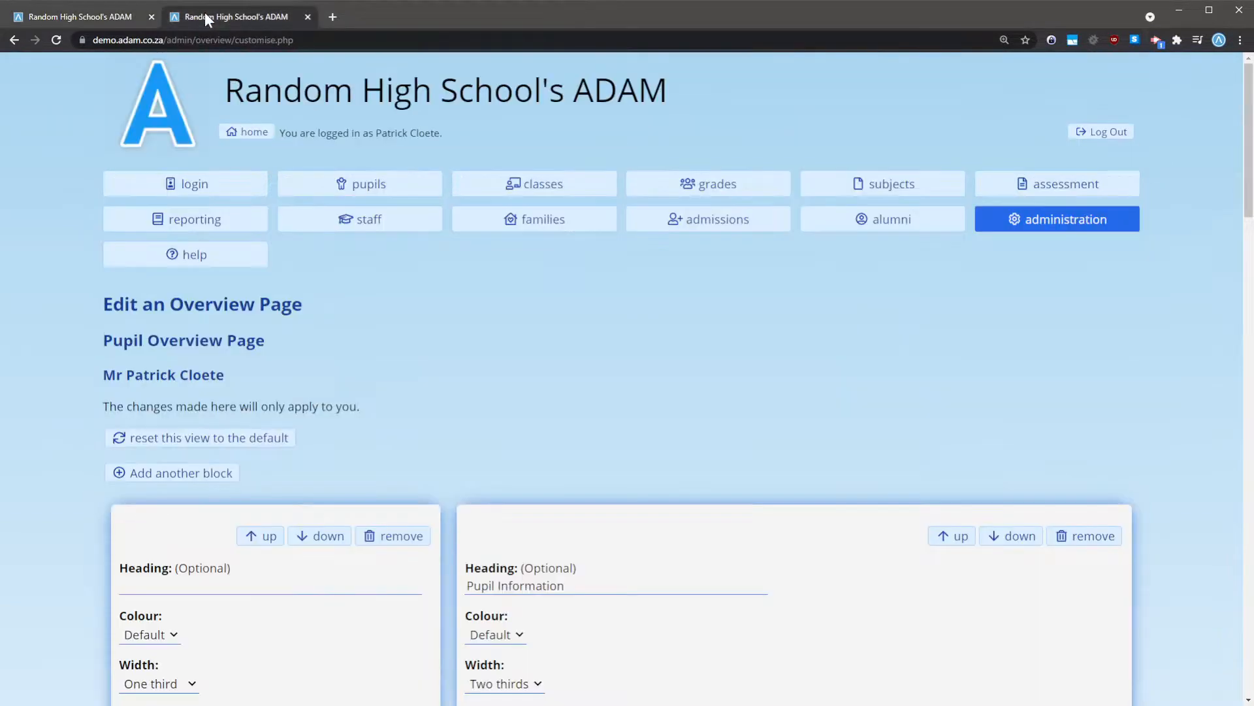
click(118, 17)
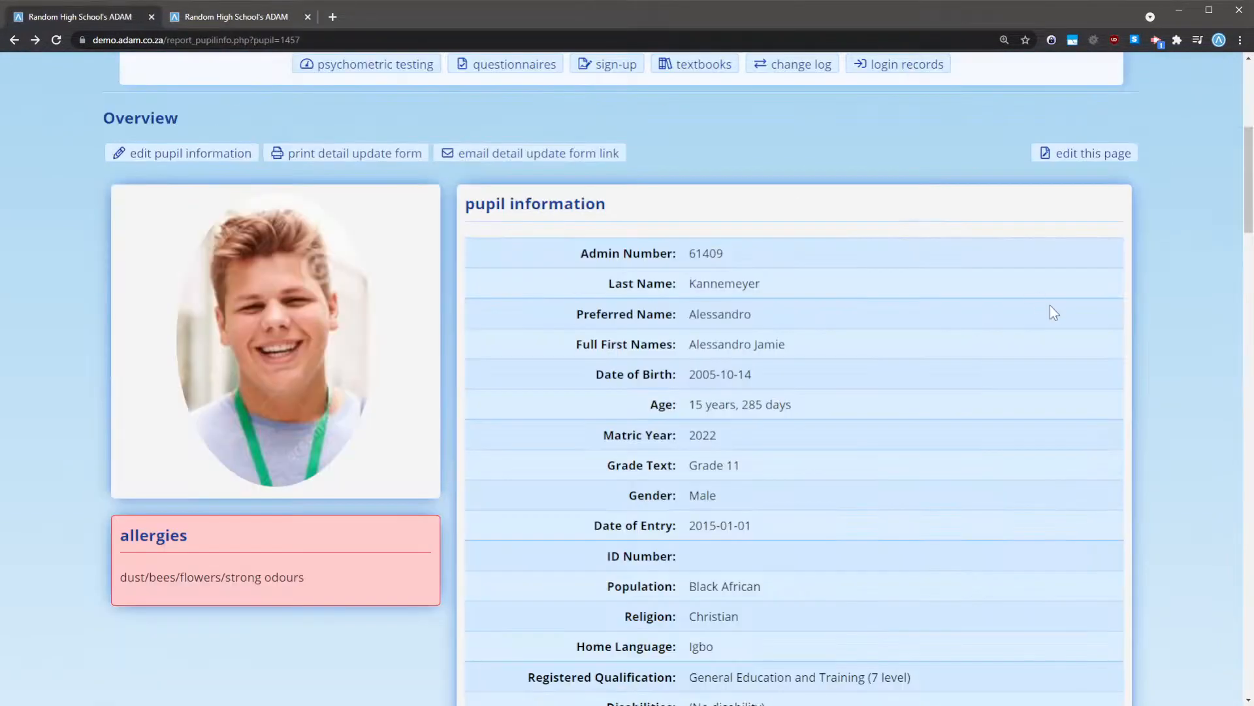
click(1069, 155)
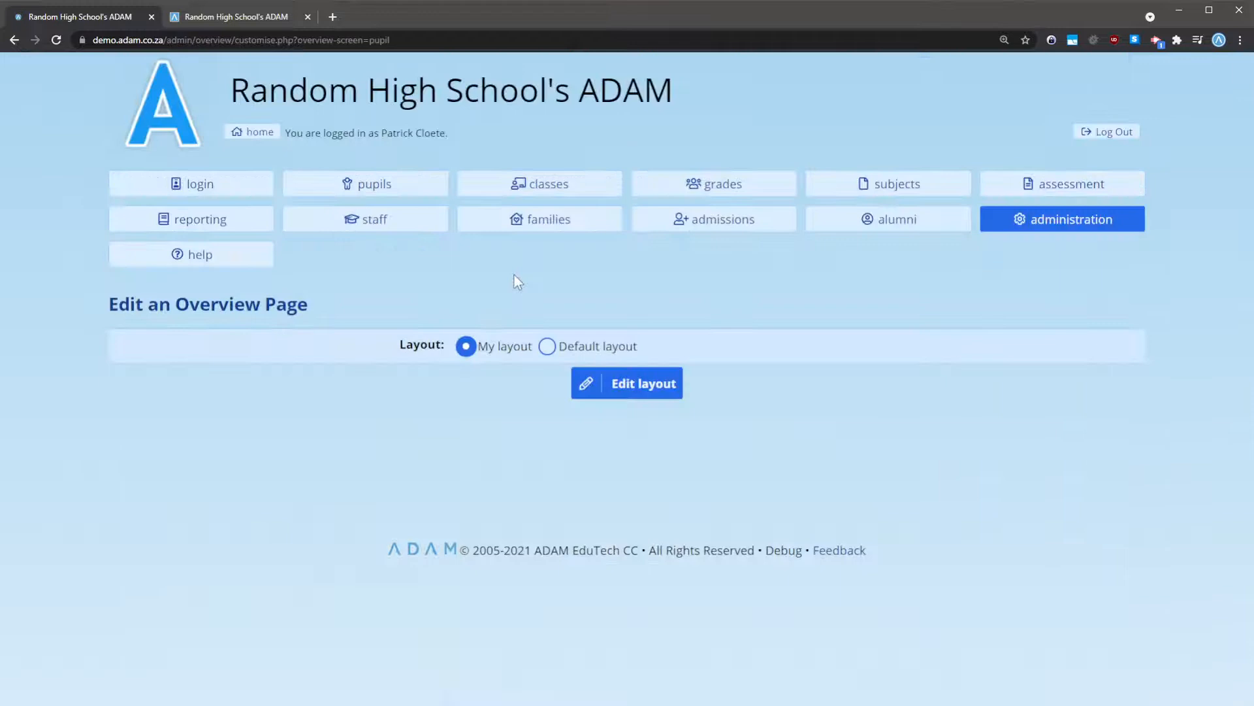
click(577, 347)
click(466, 346)
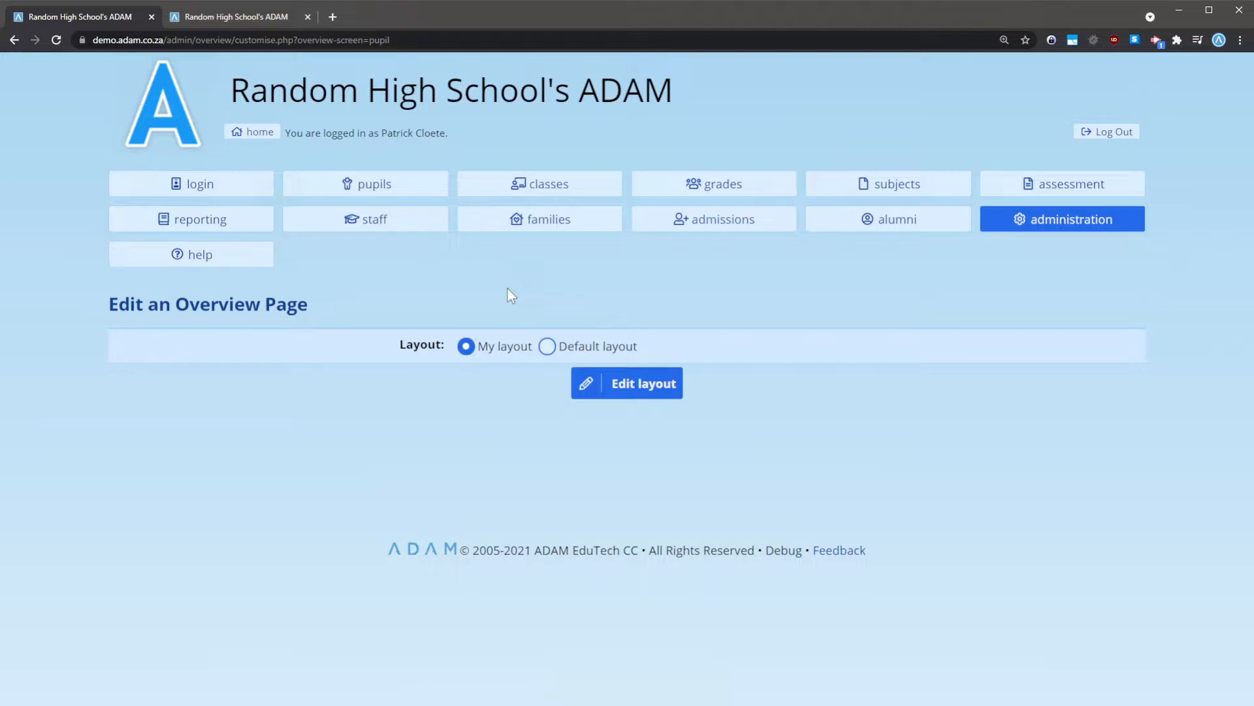